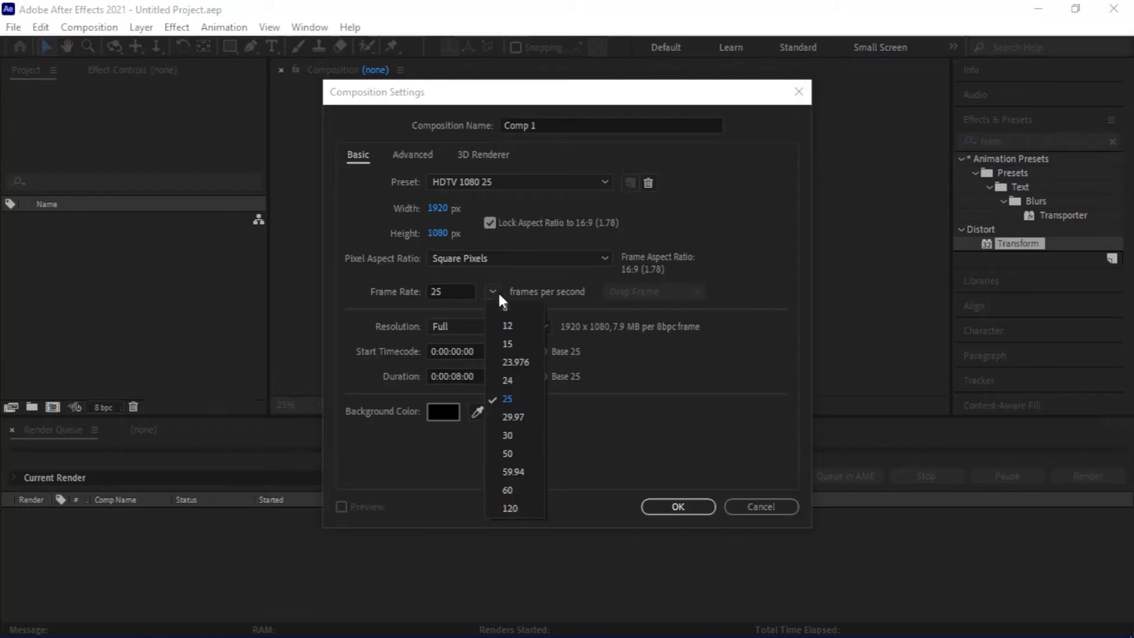
- Create the composition Comp 1 with a frame rate of 24 fps and a duration of 10 seconds
left_click(513, 376)
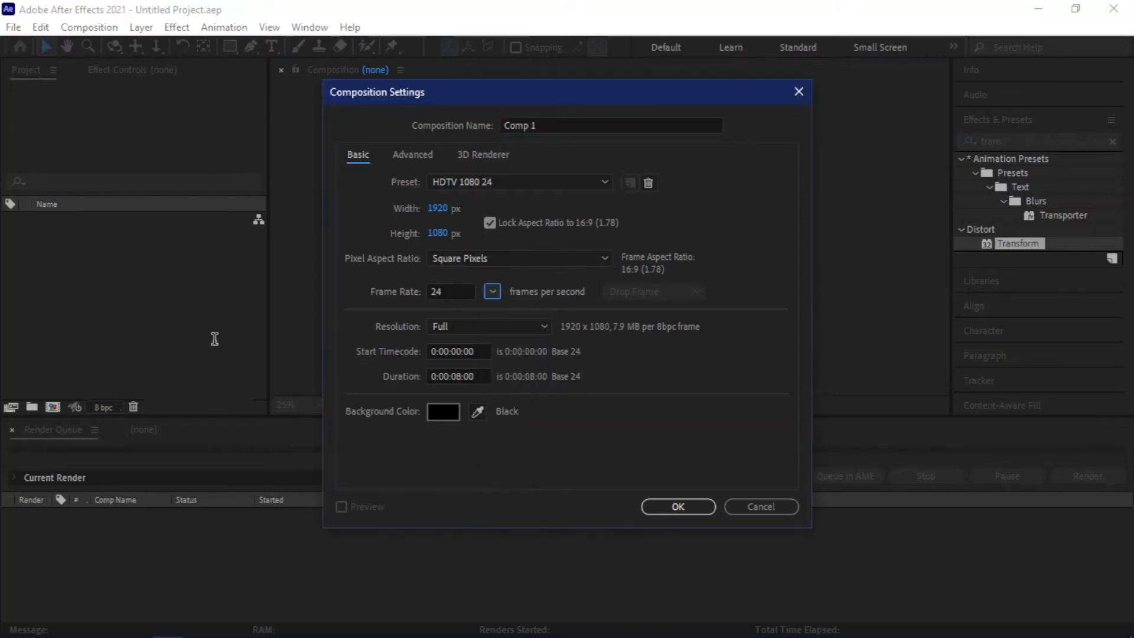
left_click(457, 381)
key("Delete")
key("BackSpace")
type("1")
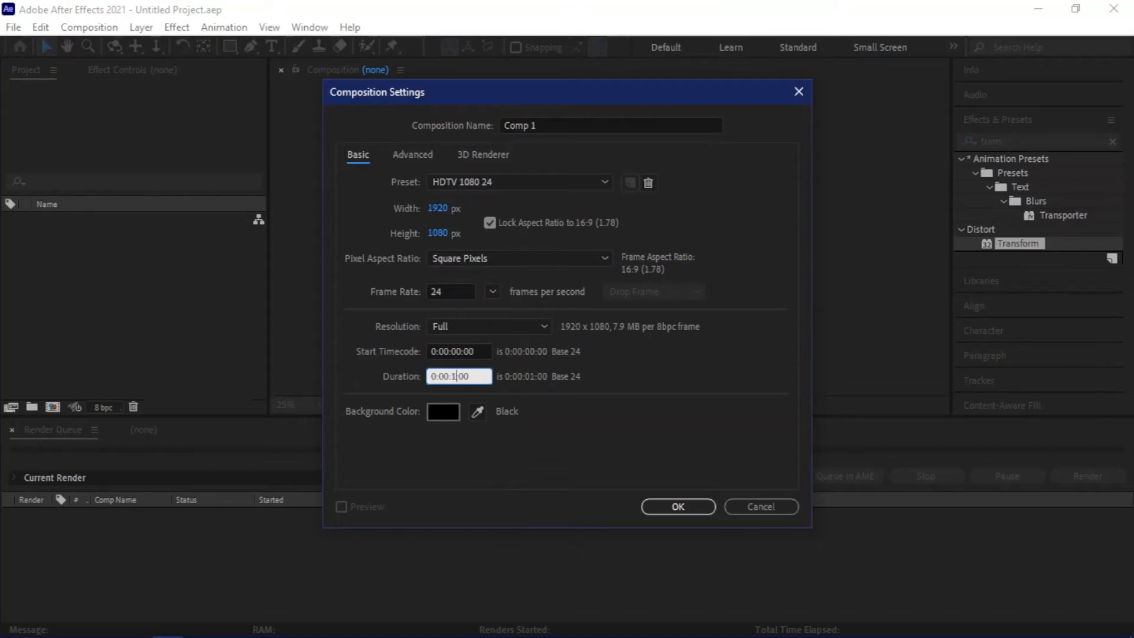
type("0")
left_click(671, 507)
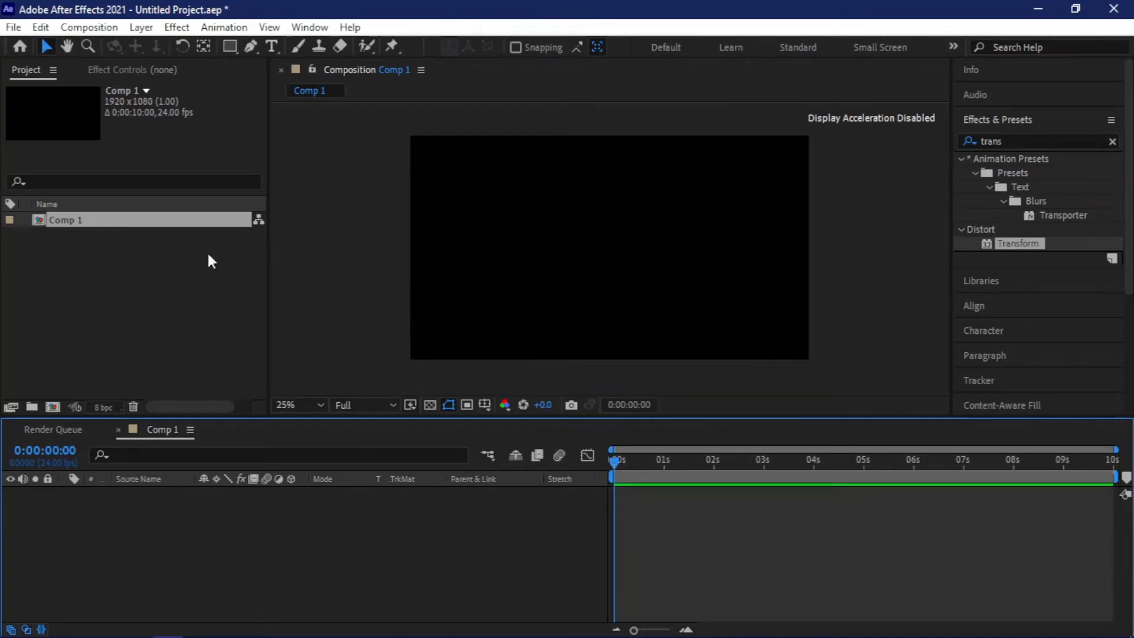
- Add a red text layer reading "bloody" to the composition
left_click(271, 46)
left_click(523, 251)
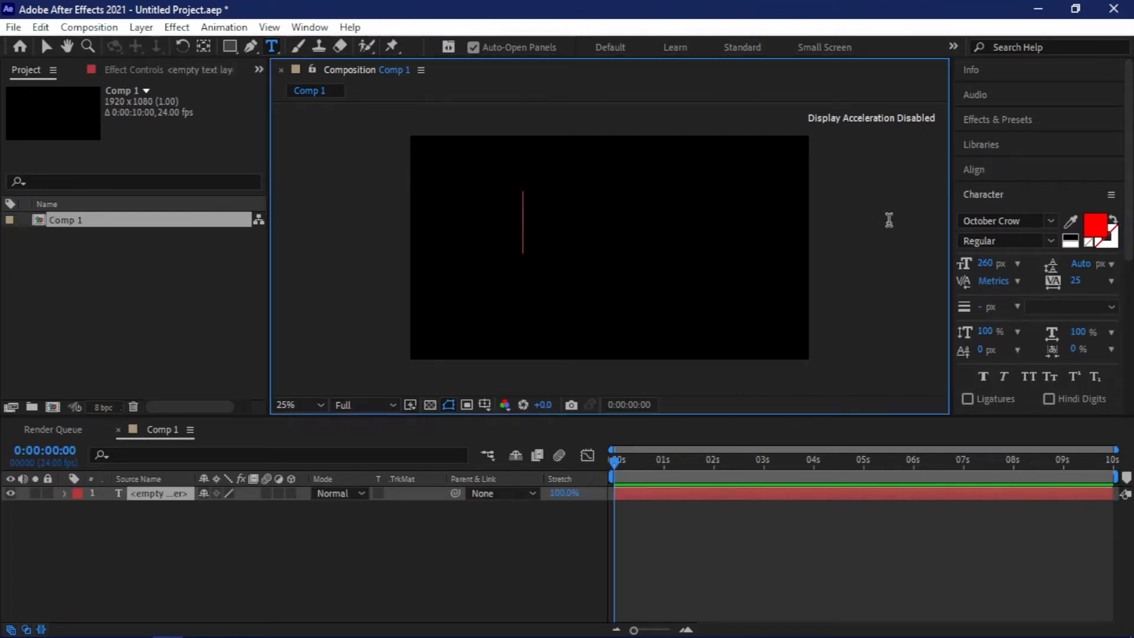
type("blod")
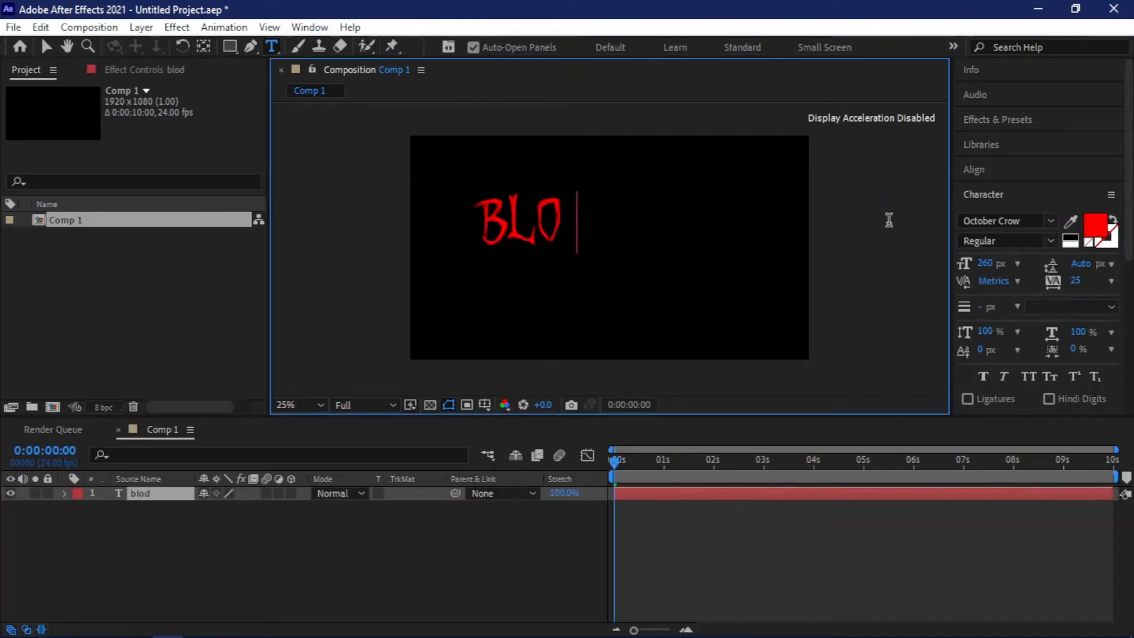
type("dy")
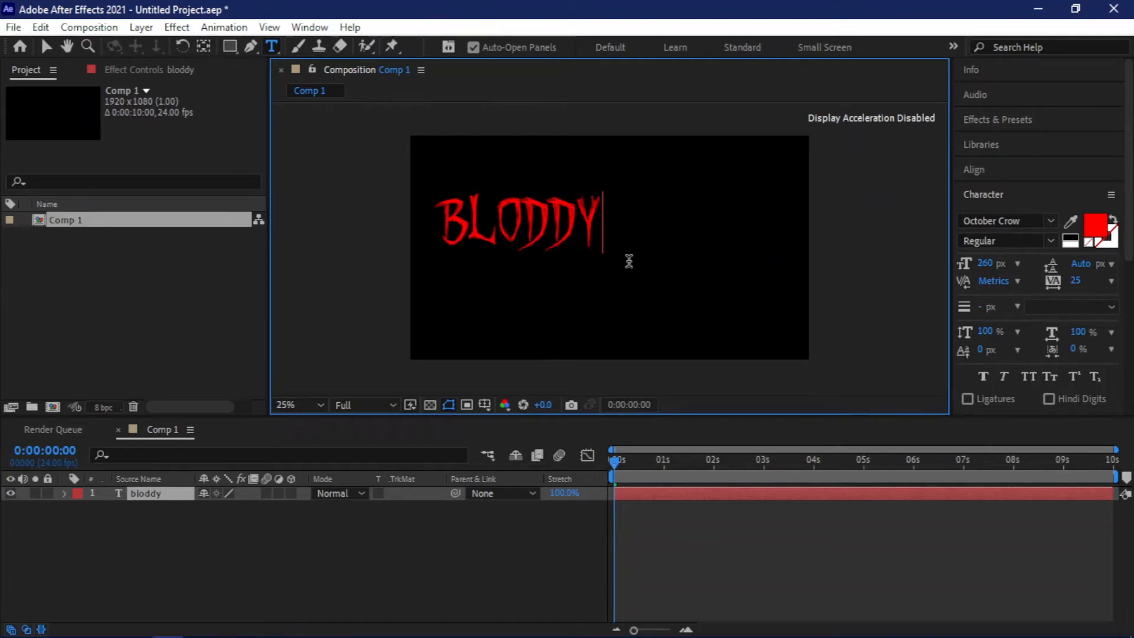
left_click(558, 218)
key("BackSpace")
type("o")
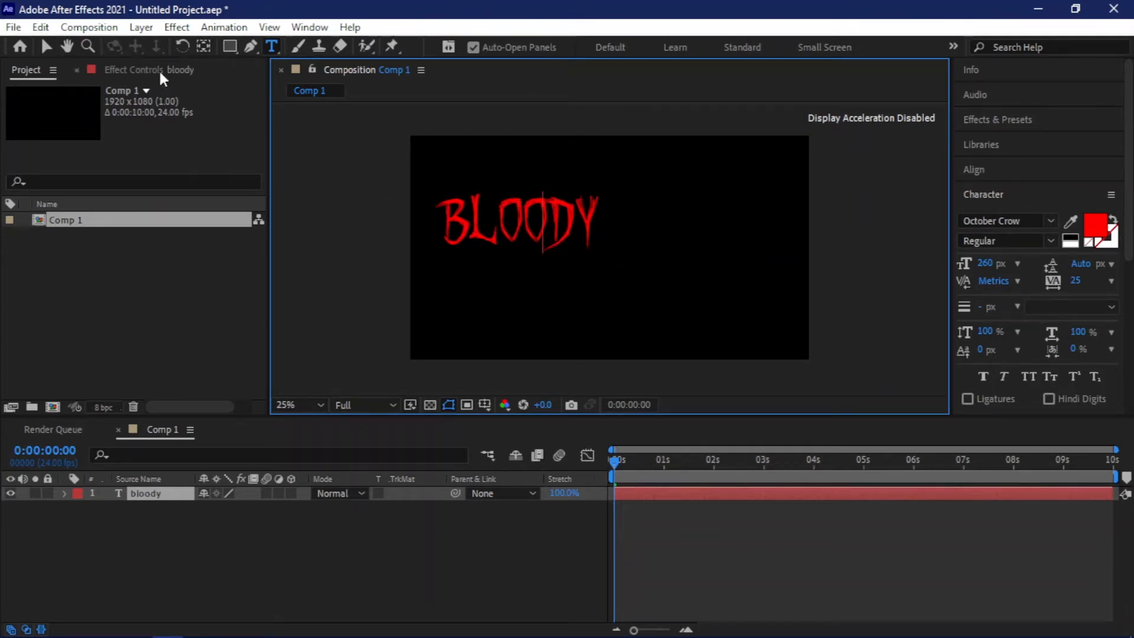
- Center the text horizontally and vertically in the composition and move its anchor point to the middle of the text
left_click(47, 45)
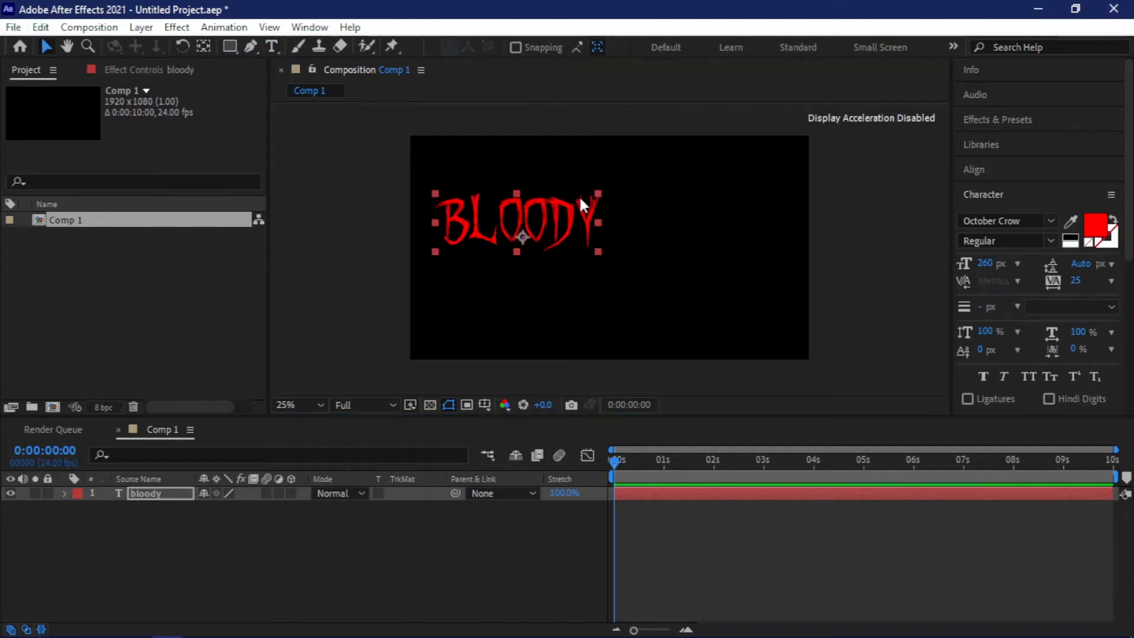
left_click_drag(558, 218, 634, 218)
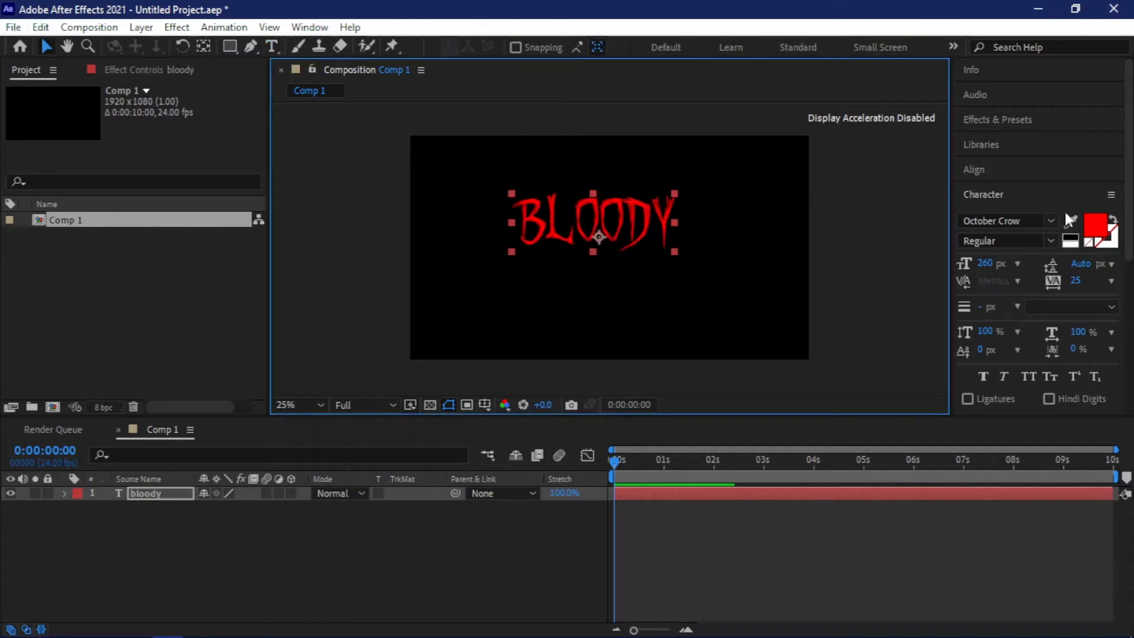
left_click(979, 169)
left_click(997, 211)
left_click(1082, 211)
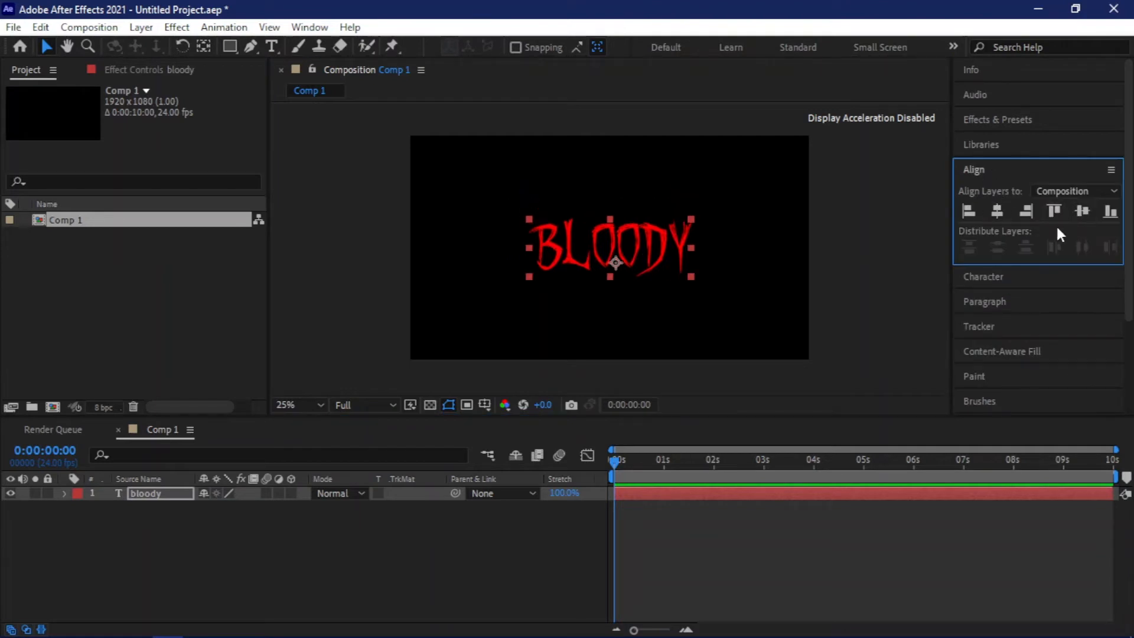
key("ctrl+alt+Home")
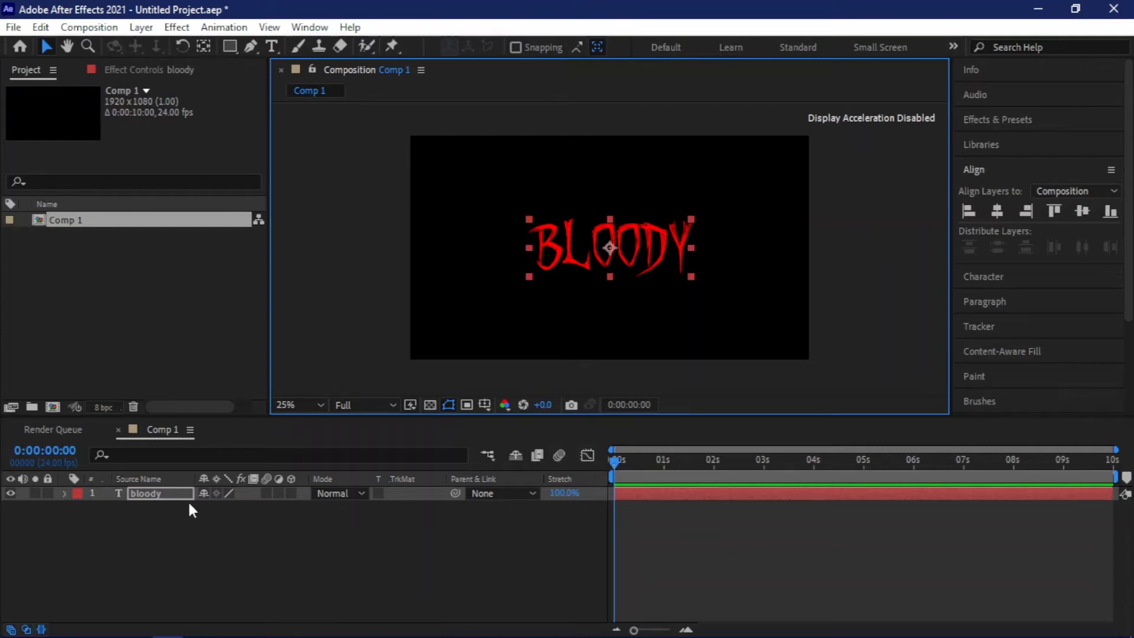
- Add a Tracking animator to the text layer and keyframe its tracking amount from 175 at 0 seconds to 0 at 0:00:02:23
left_click(64, 494)
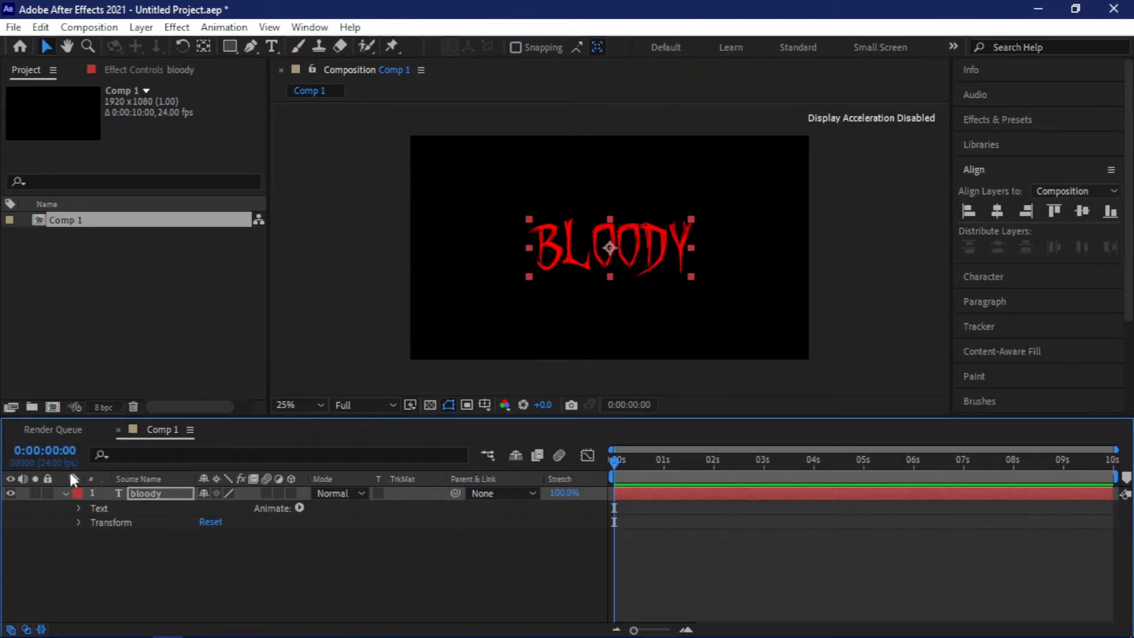
left_click(299, 508)
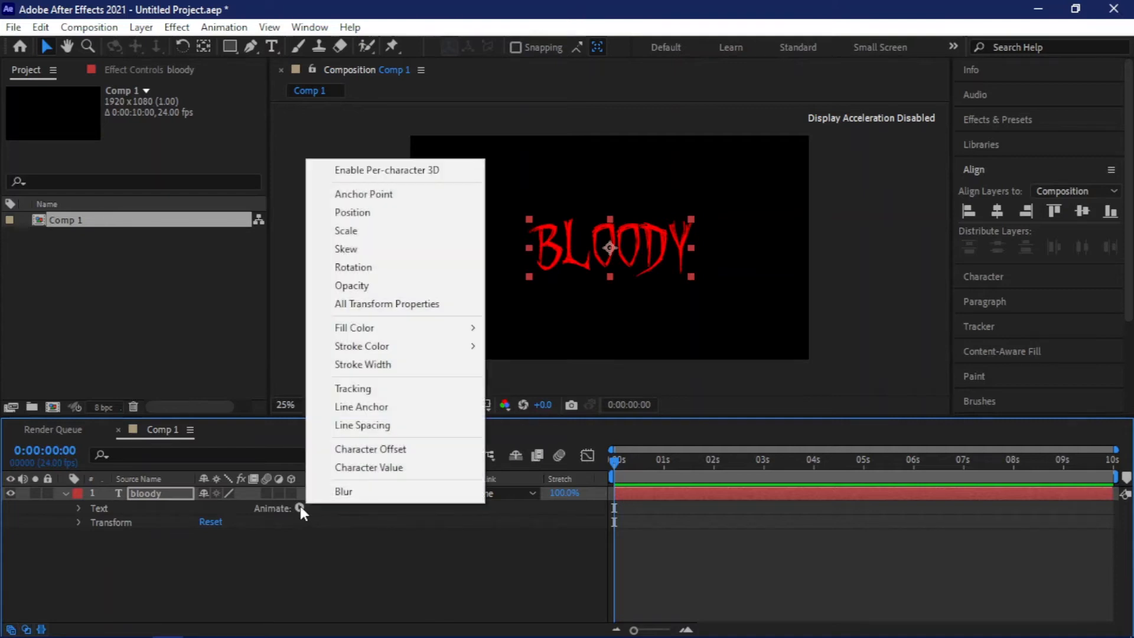
left_click(363, 389)
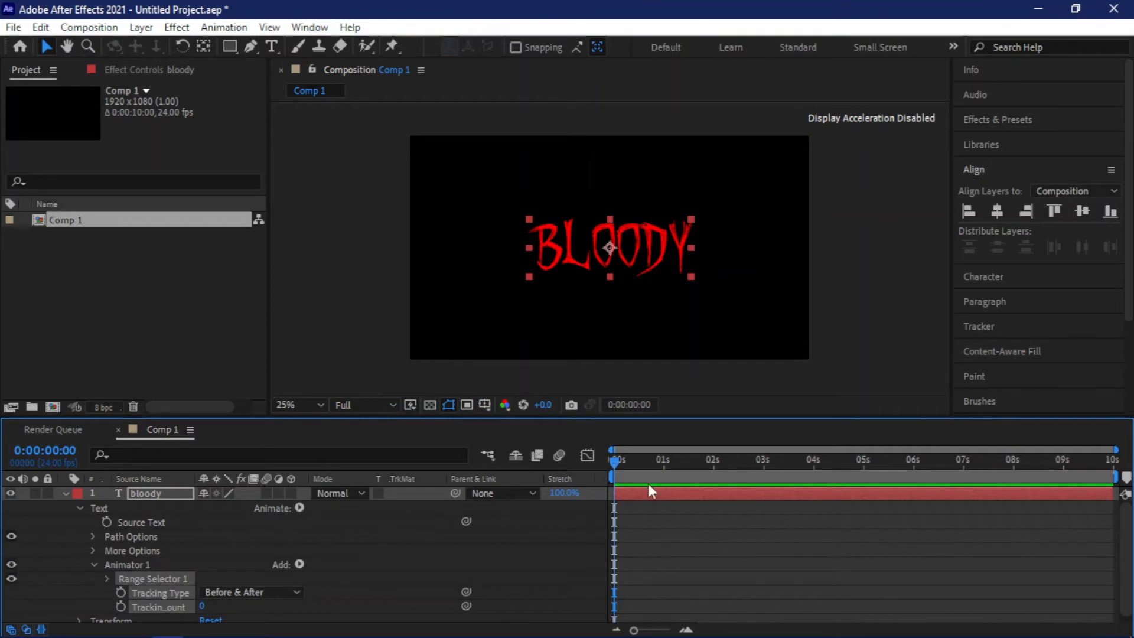
left_click(762, 467)
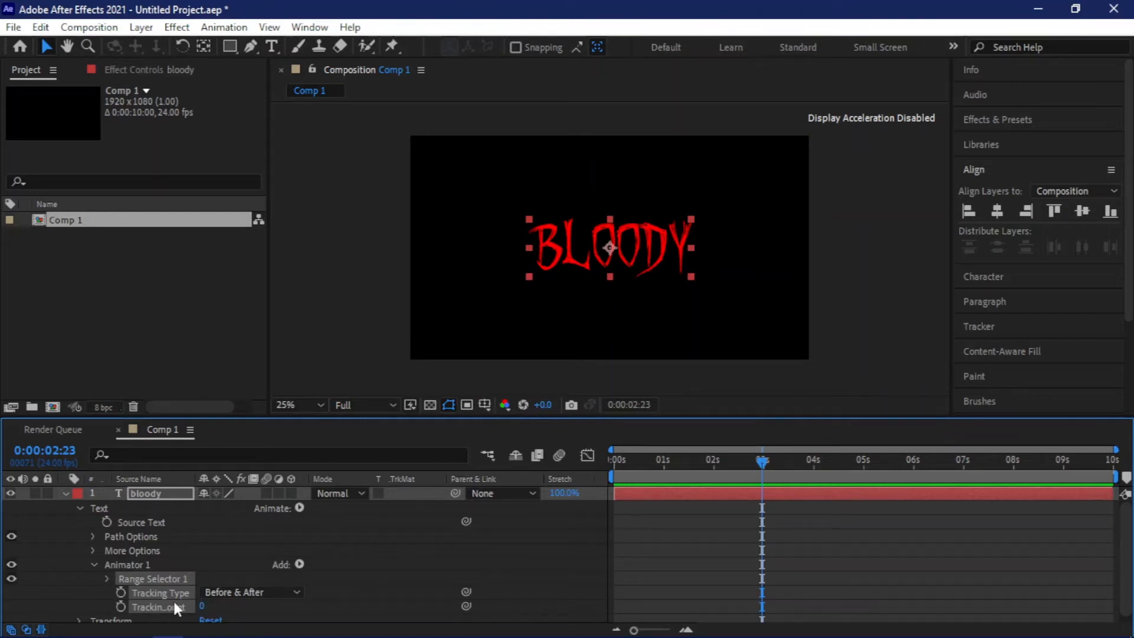
left_click(120, 607)
left_click(661, 459)
left_click(610, 467)
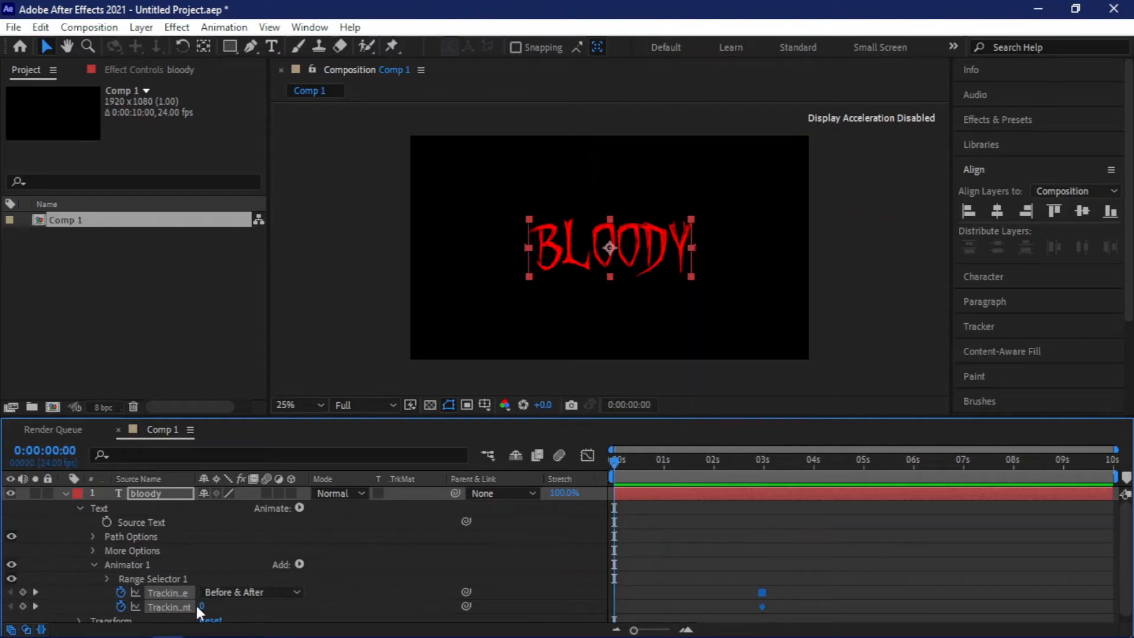
left_click_drag(200, 606, 349, 608)
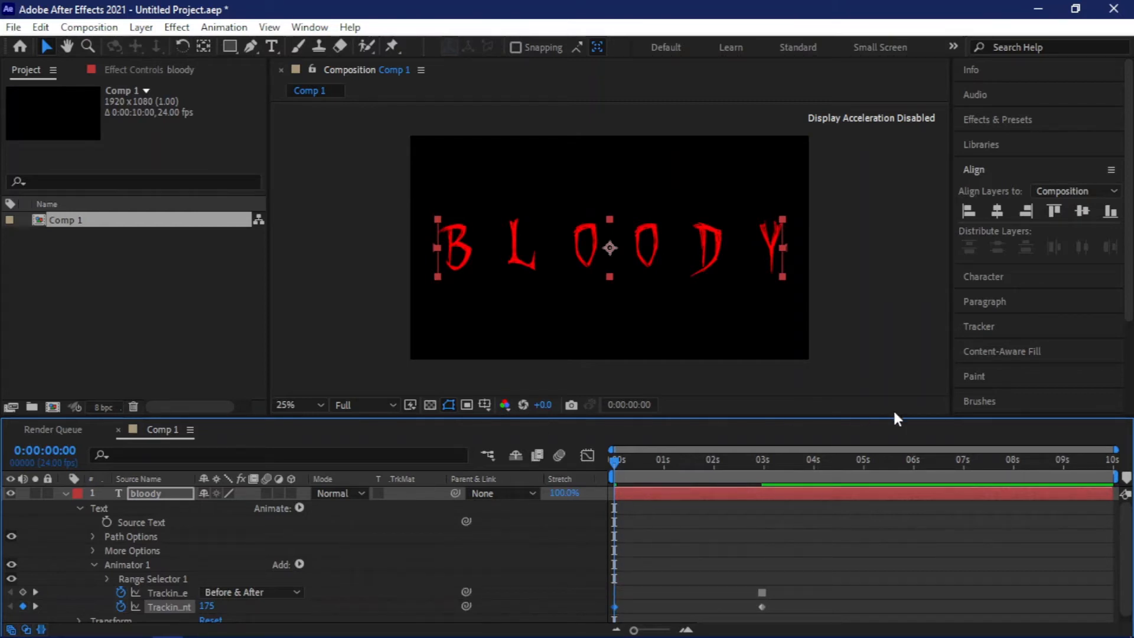
- Keyframe the text layer's scale from 565% at 0 seconds down to 100% at 3 seconds
left_click(763, 462)
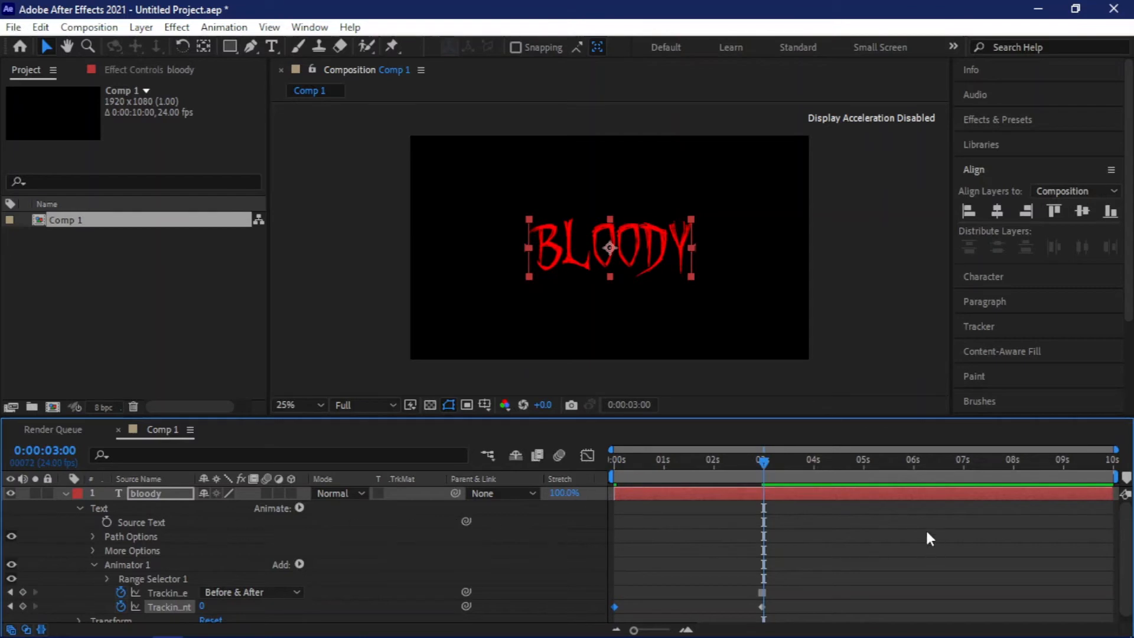
left_click(77, 508)
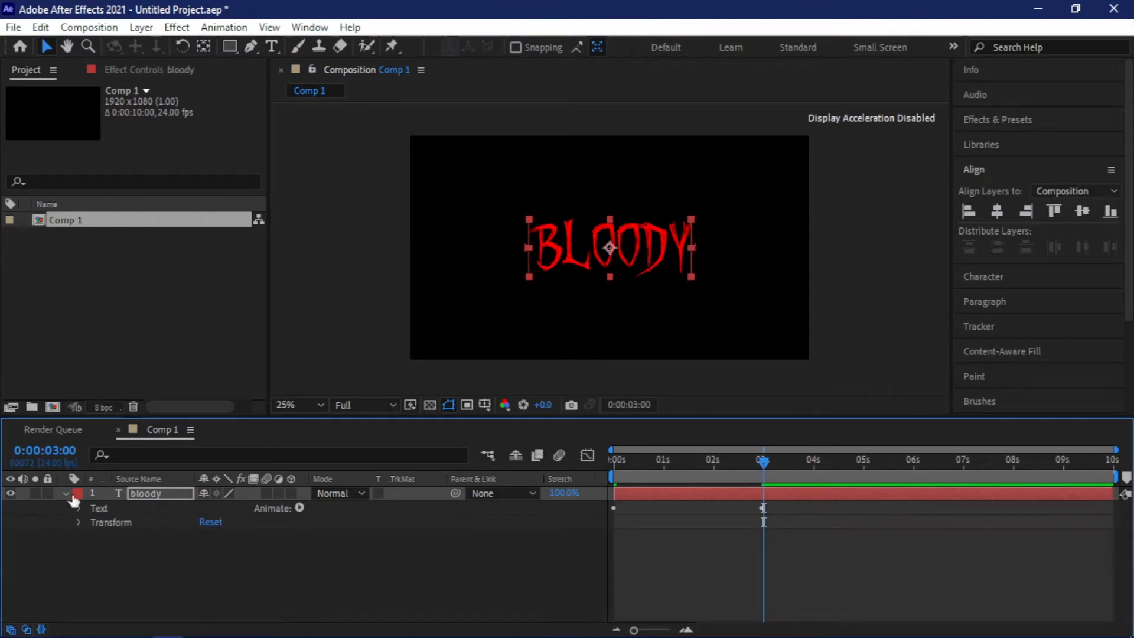
key("s")
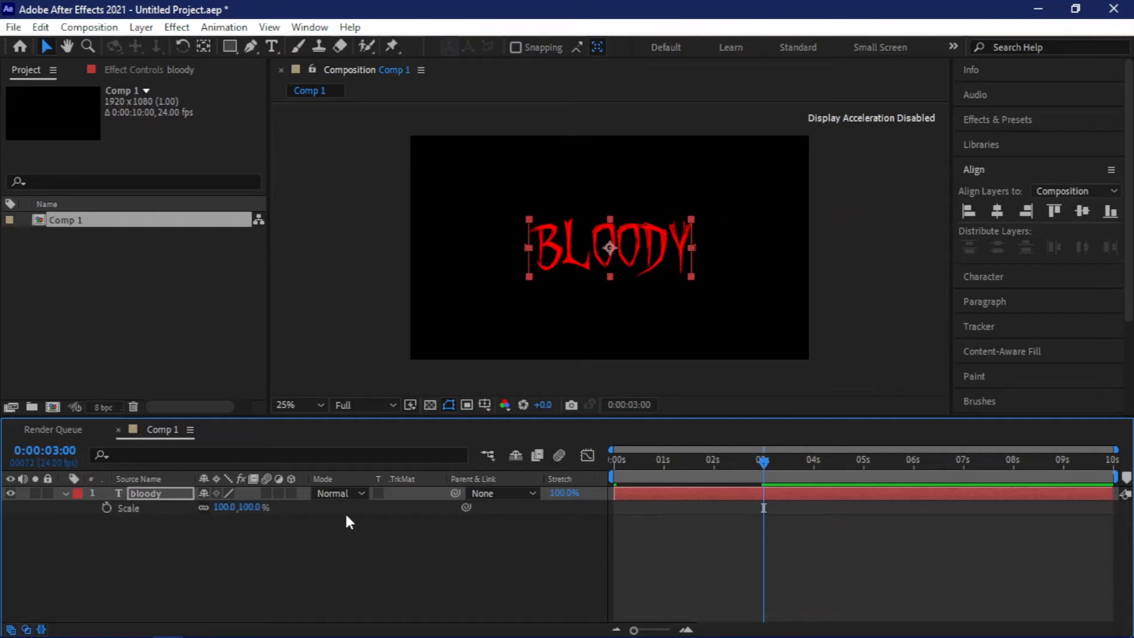
left_click(107, 507)
left_click_drag(678, 460, 590, 462)
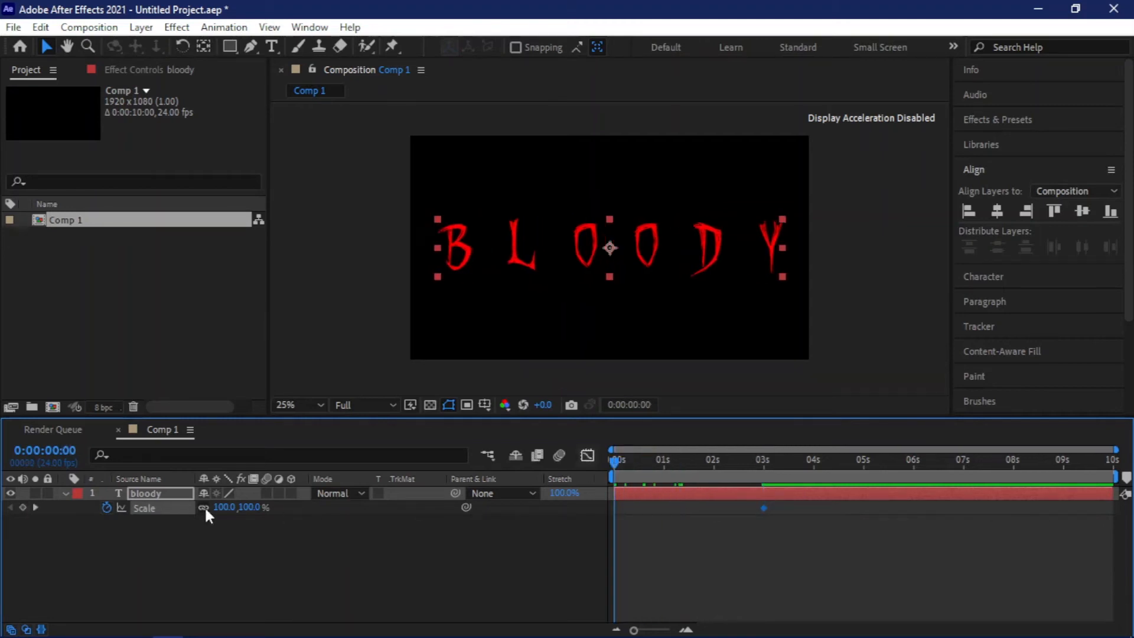
left_click_drag(224, 508, 607, 511)
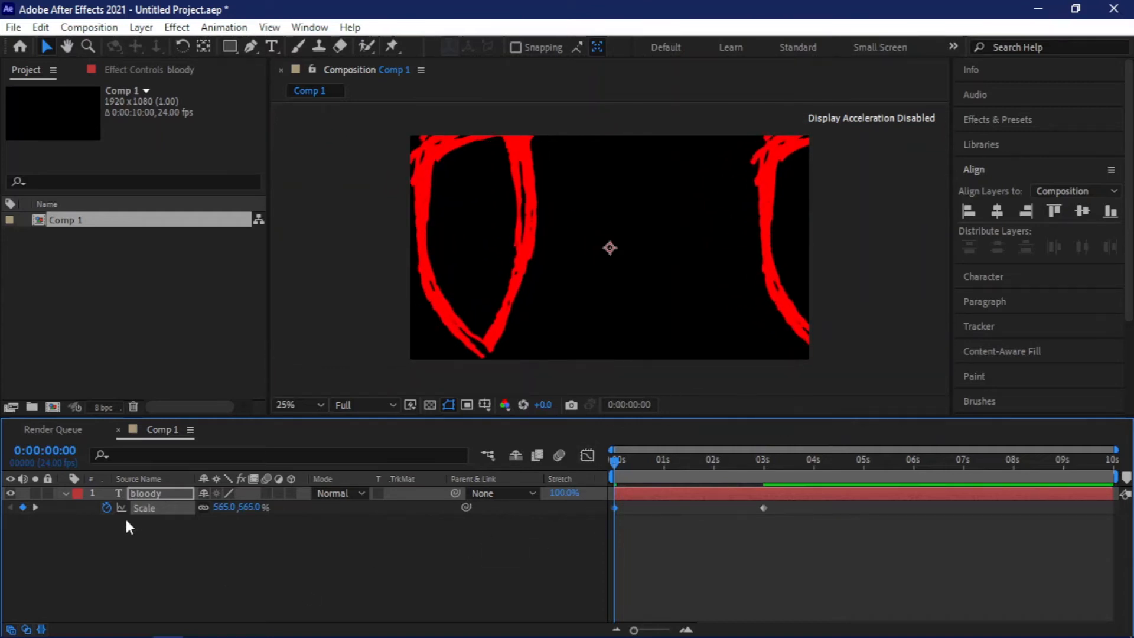
- Raise the text's tracking amount at 0 seconds to 428 and play back the animation
key("u")
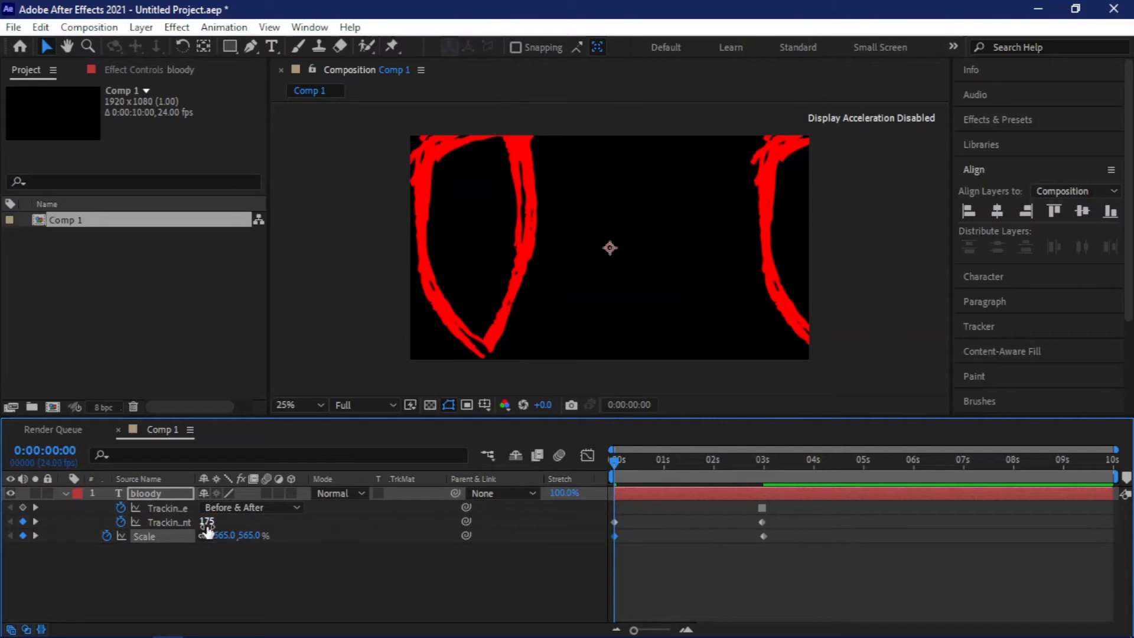
left_click_drag(206, 521, 411, 515)
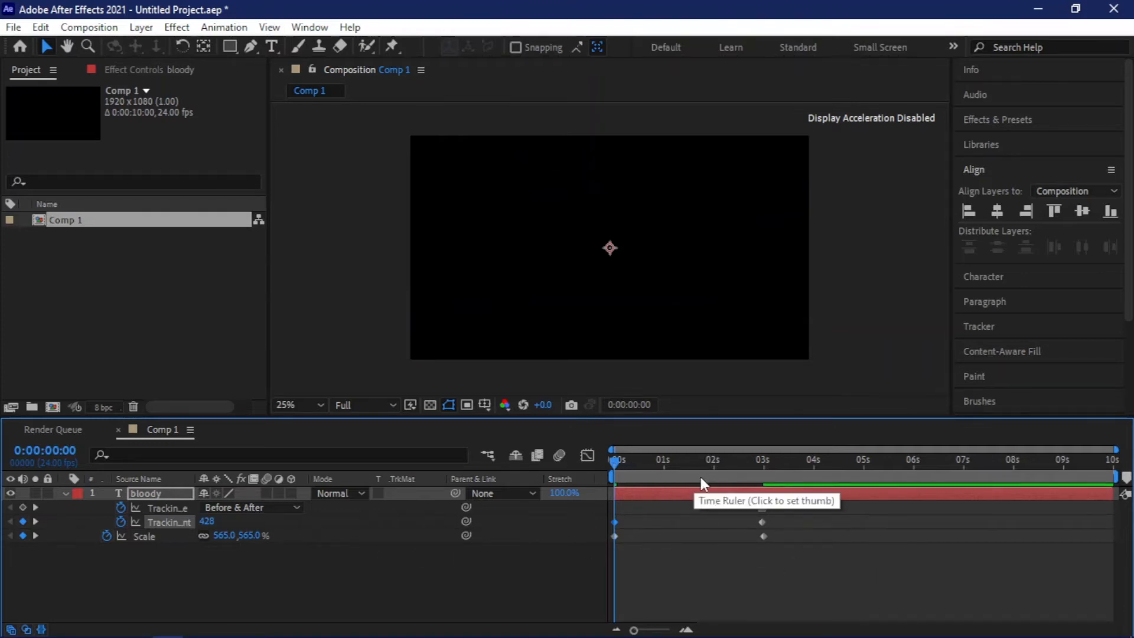
key("space")
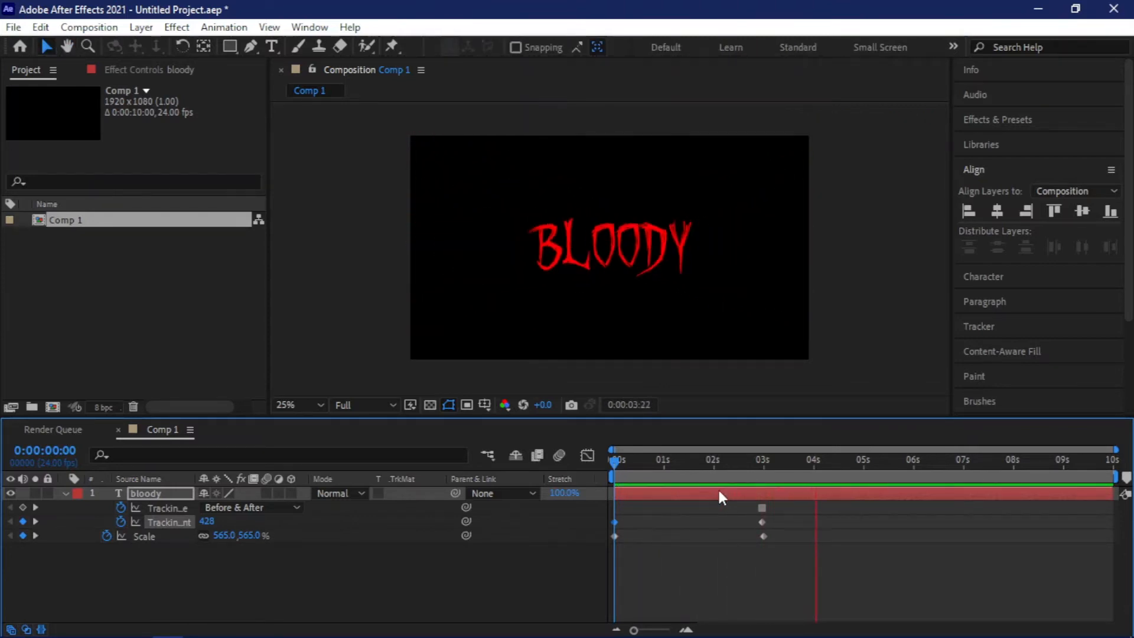
key("space")
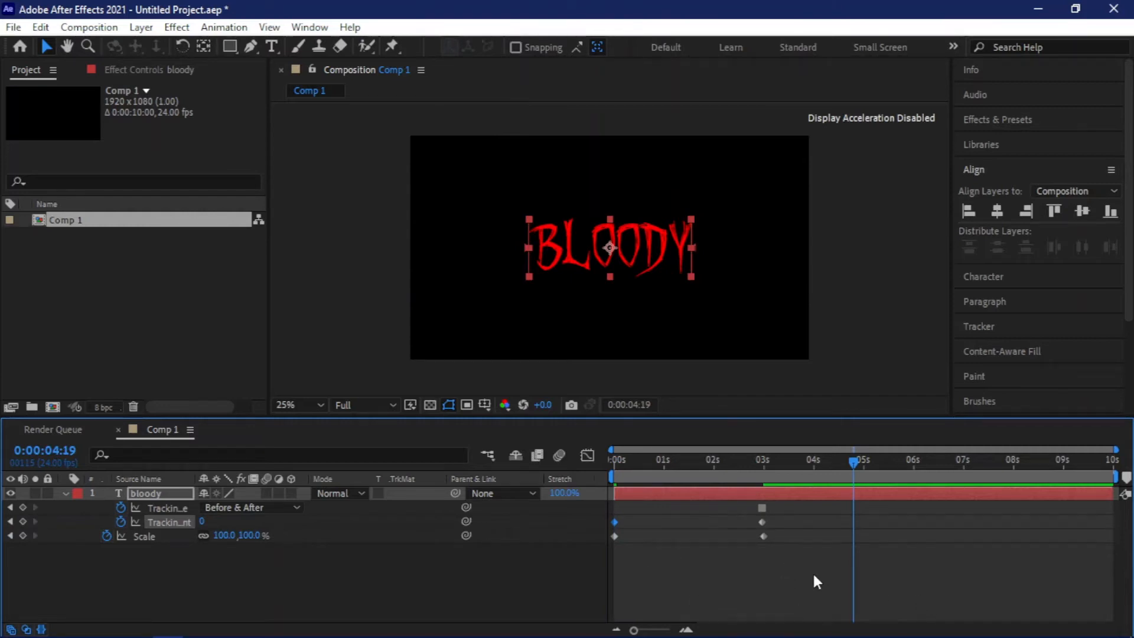
- Ease the tracking amount and scale keyframes, shape their speed graph to start fast and slow down towards 3 seconds, and preview it
left_click_drag(806, 581, 580, 516)
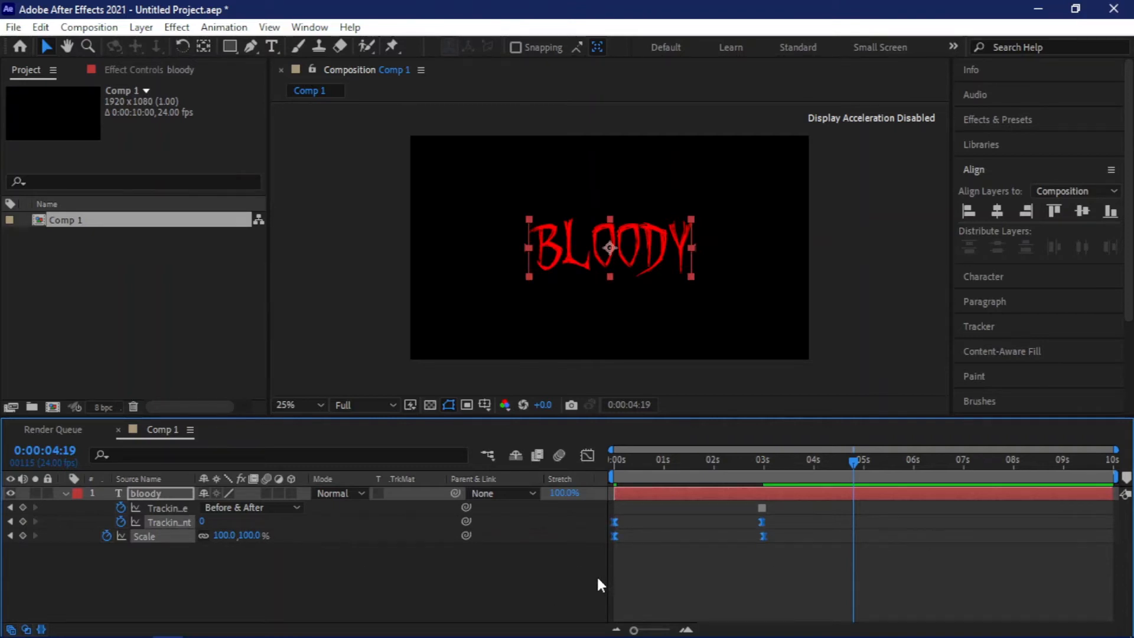
left_click(588, 452)
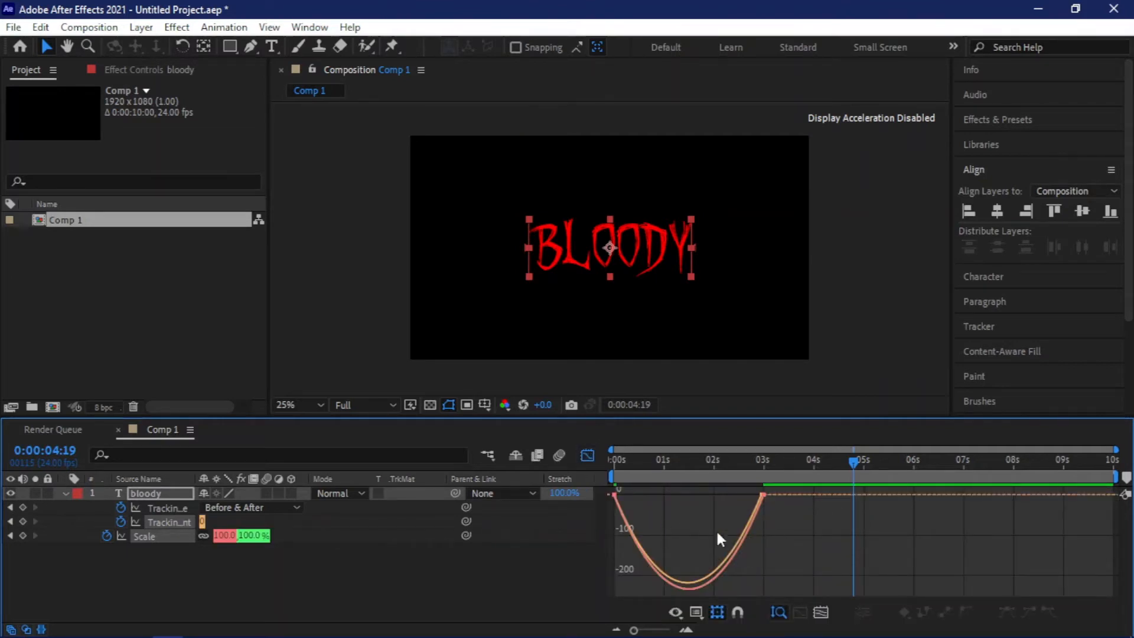
left_click(697, 613)
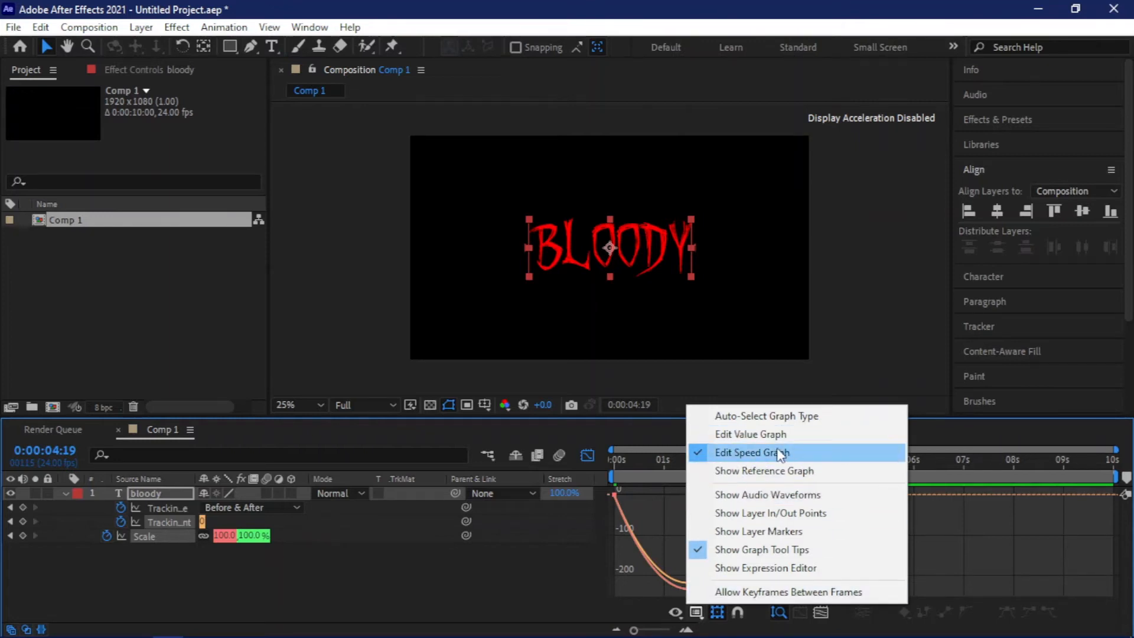
left_click(996, 561)
left_click_drag(821, 526, 605, 487)
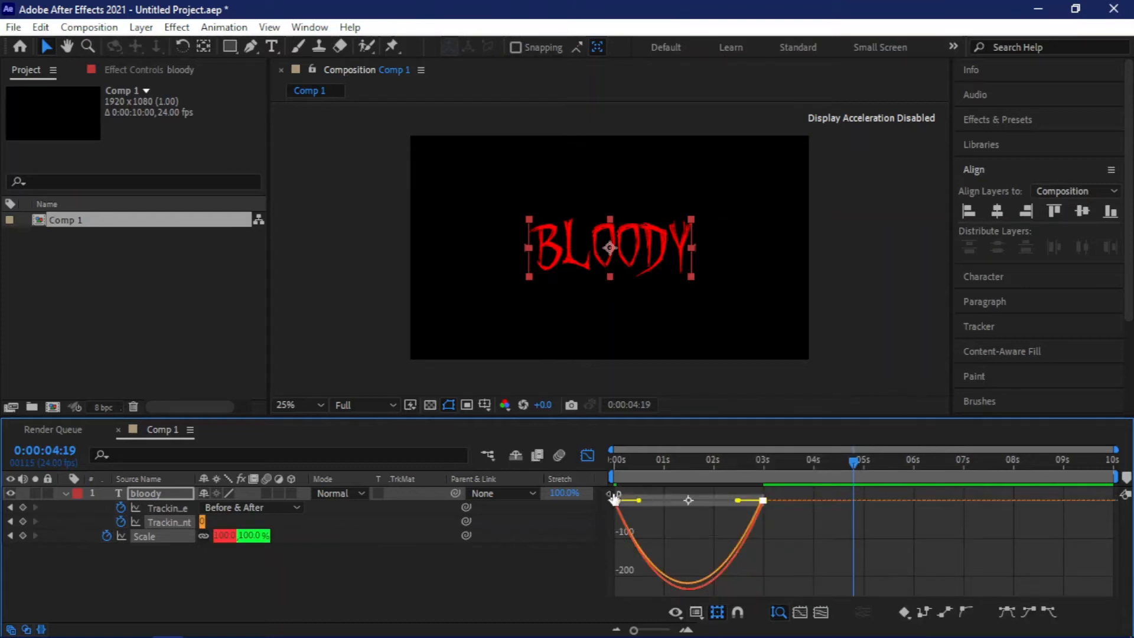
left_click_drag(738, 503, 629, 499)
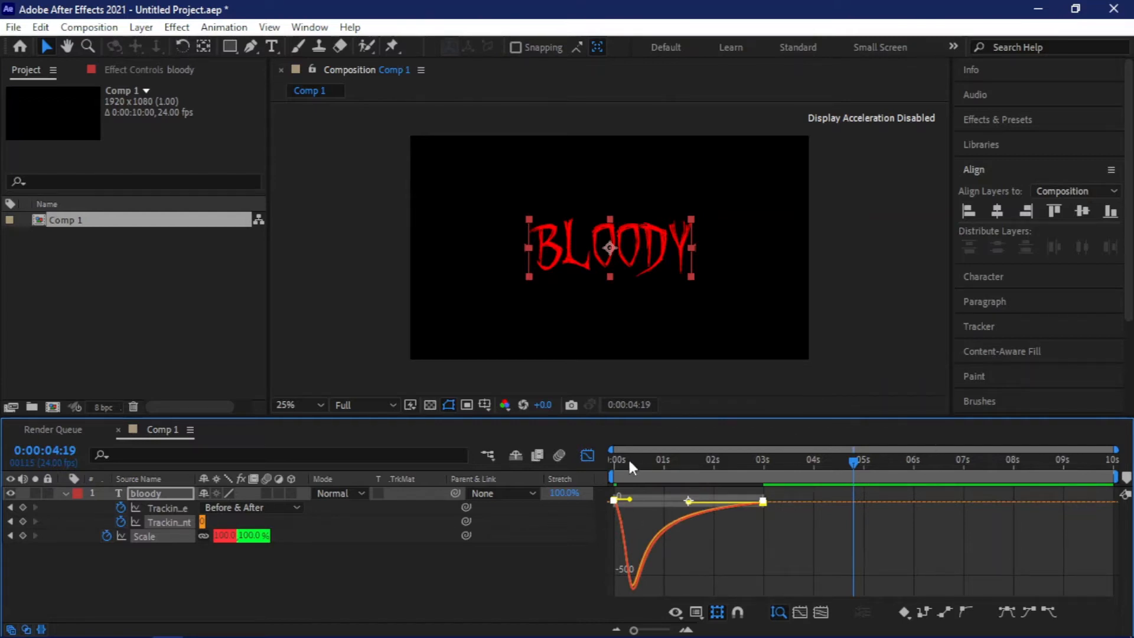
left_click(588, 456)
left_click_drag(799, 464, 539, 463)
key("space")
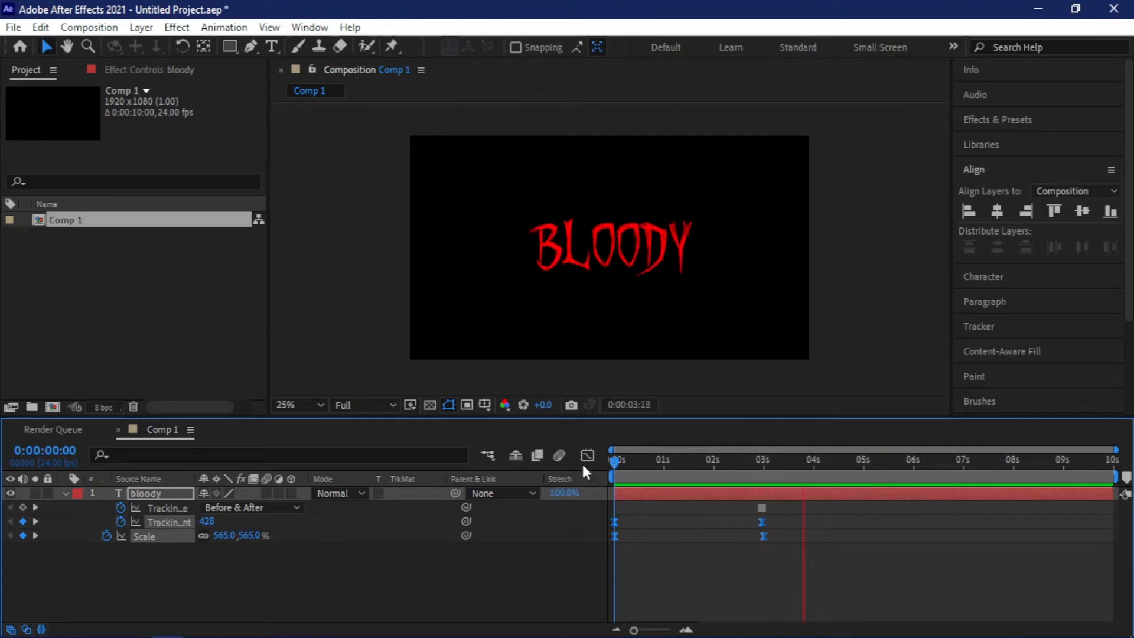
- Search the effects for "grad" and apply Gradient Ramp to the bloody text layer
key("ctrl+5")
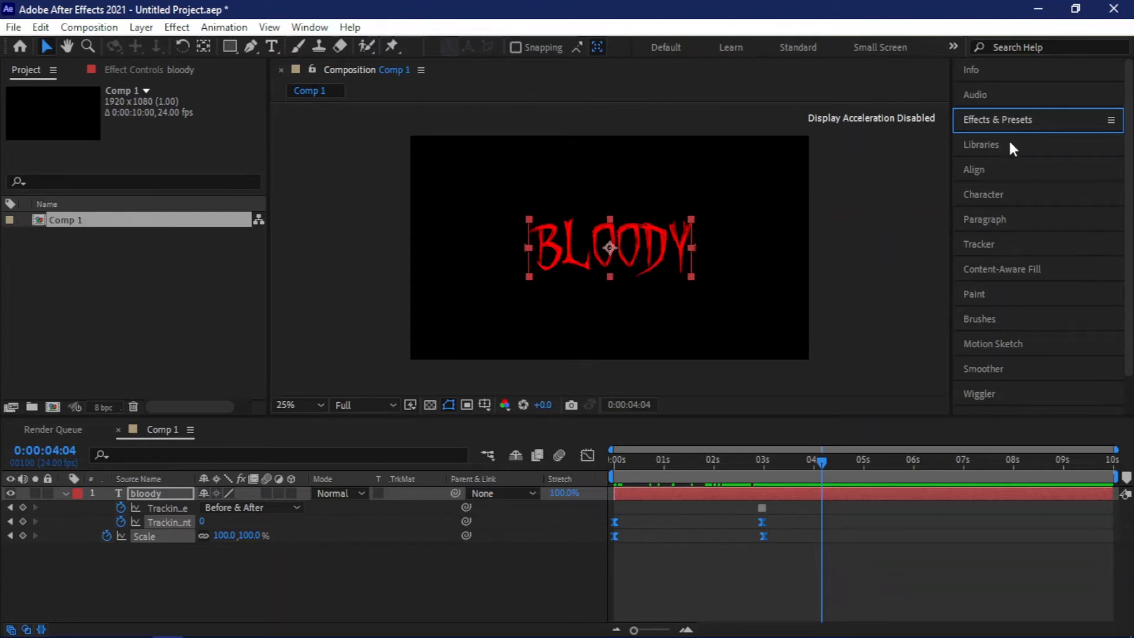
left_click(1012, 116)
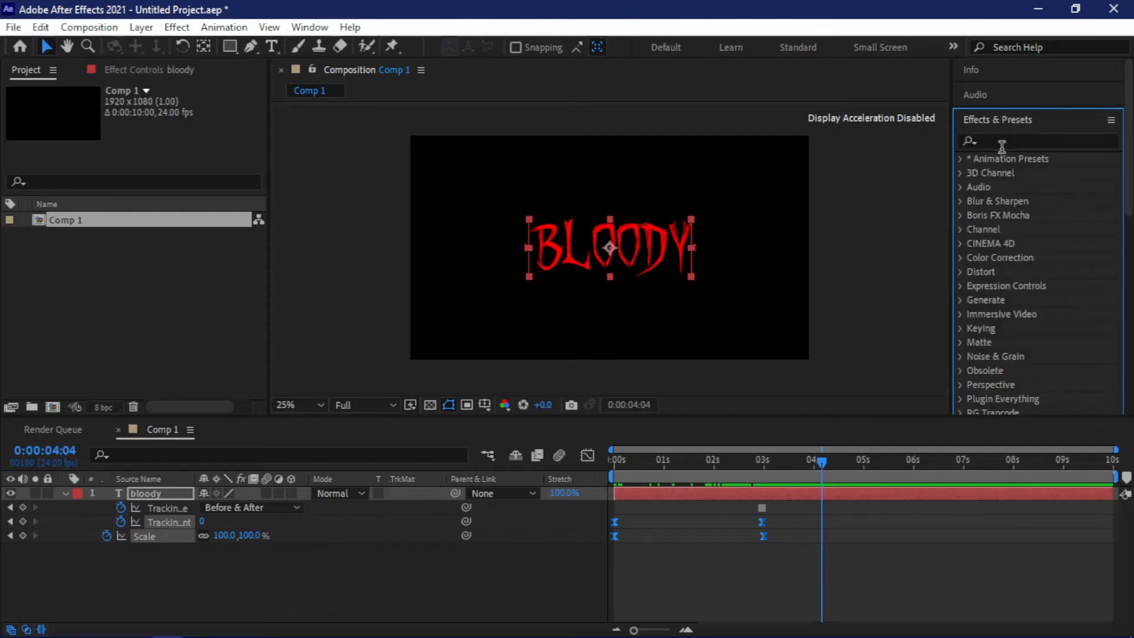
left_click(1000, 142)
type("grad")
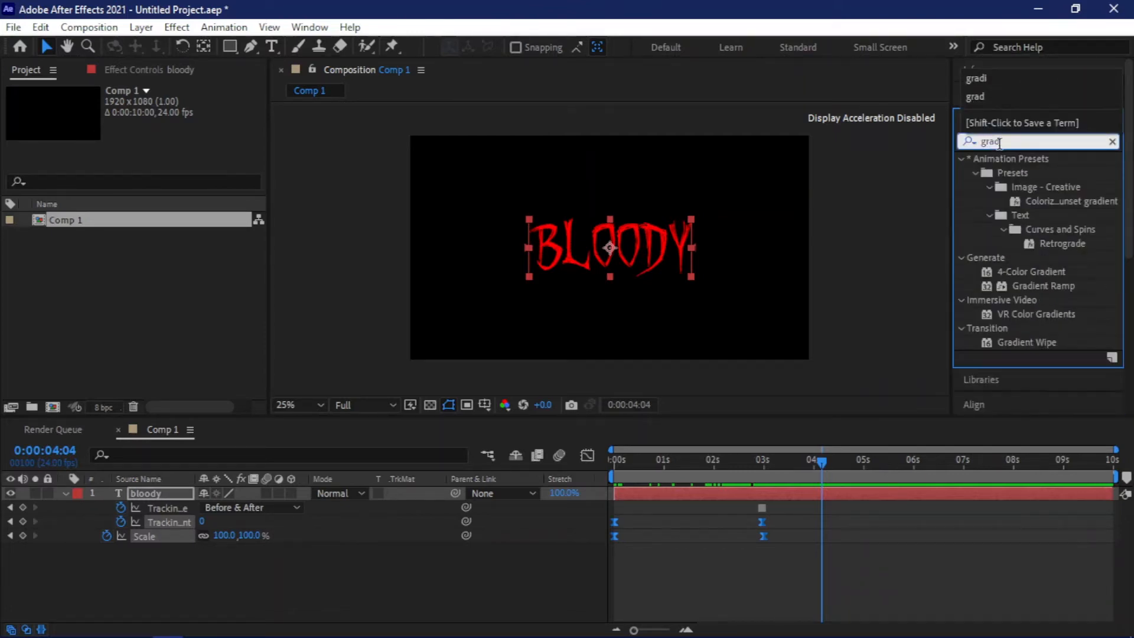
left_click_drag(1045, 280, 639, 242)
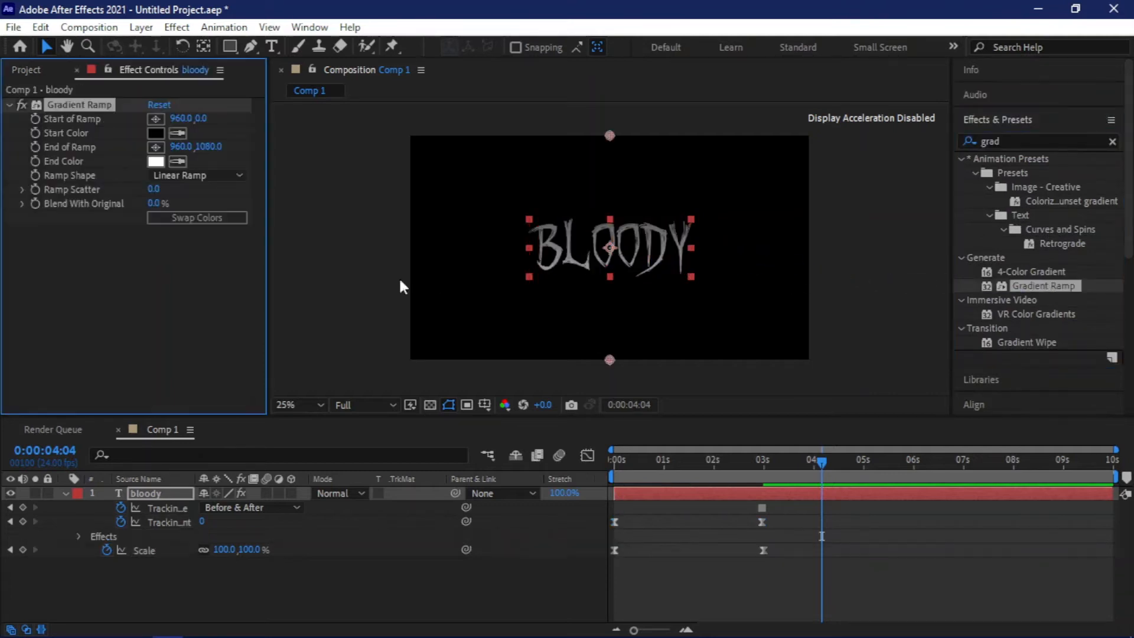
- Set the Gradient Ramp's start color to pure red FF0000 and its end color to very dark red 200000
left_click(155, 133)
left_click(876, 266)
left_click_drag(992, 215, 1004, 207)
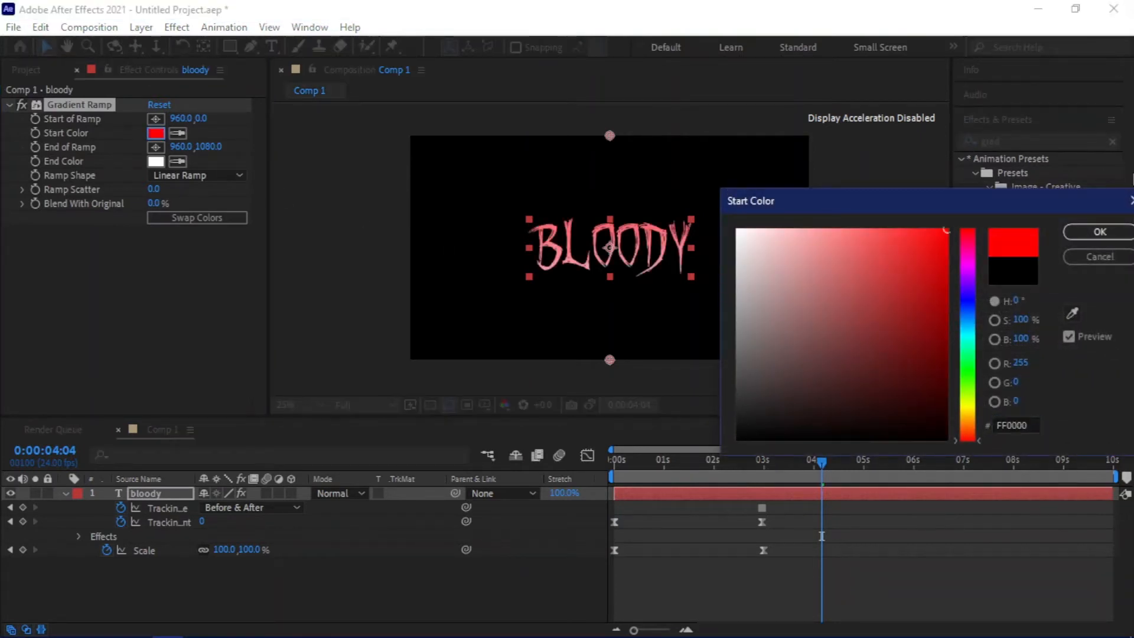
left_click(1094, 236)
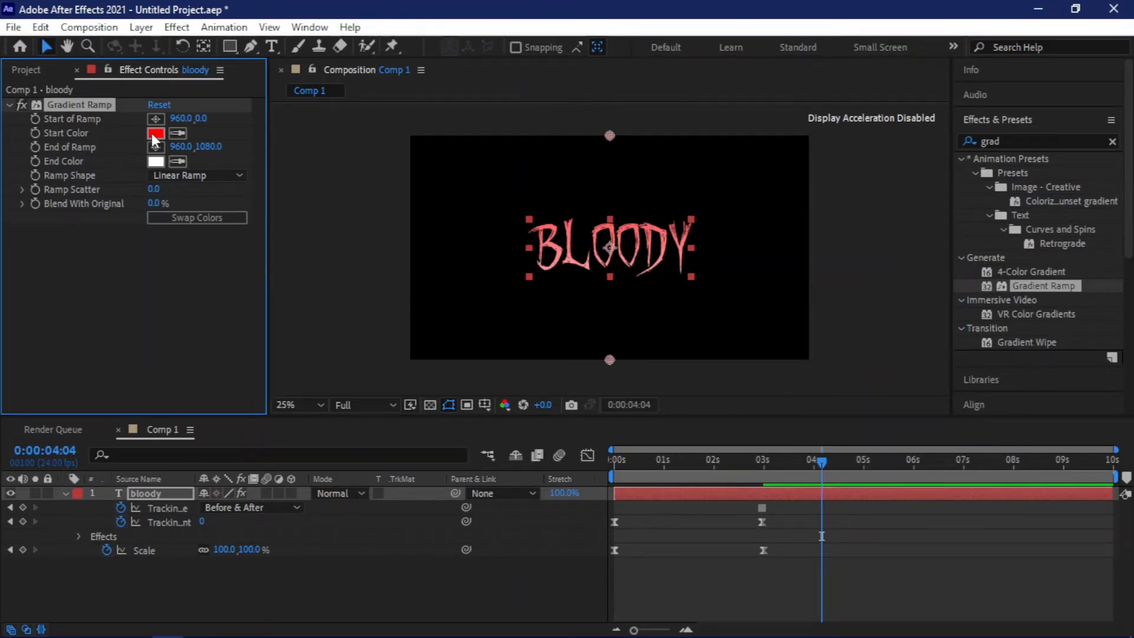
left_click(154, 161)
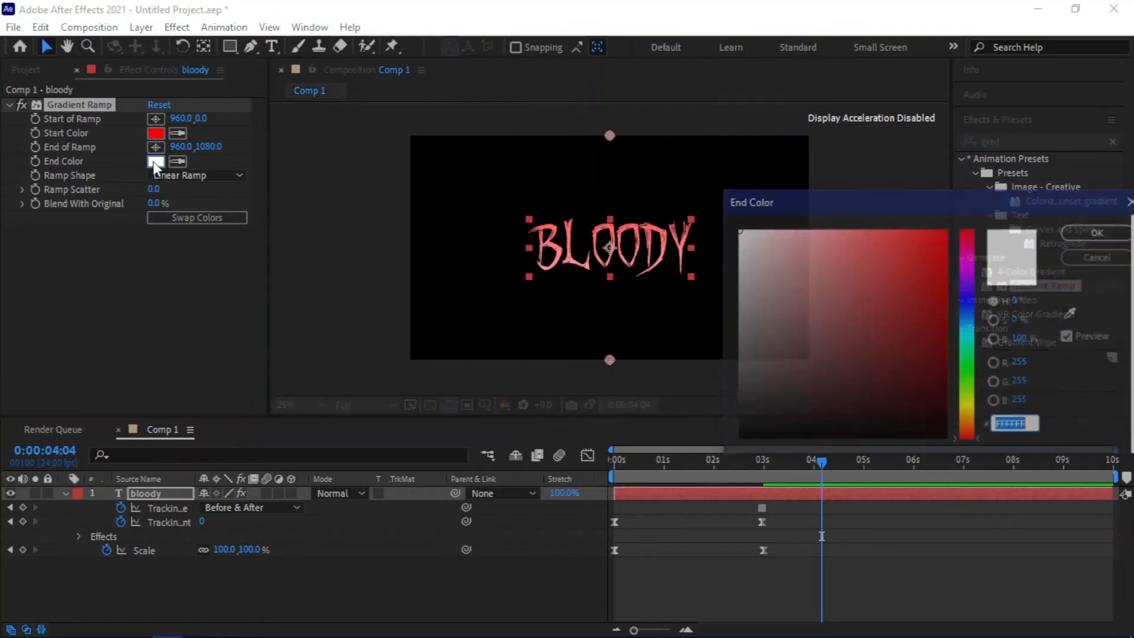
left_click(941, 382)
left_click_drag(949, 393, 967, 413)
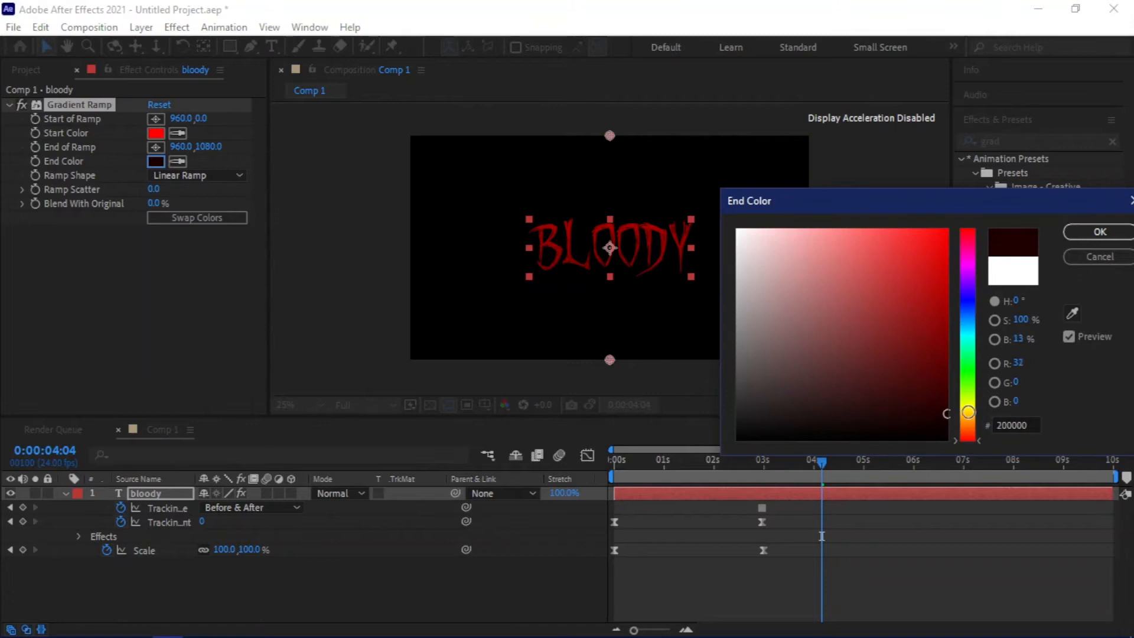
left_click(1100, 232)
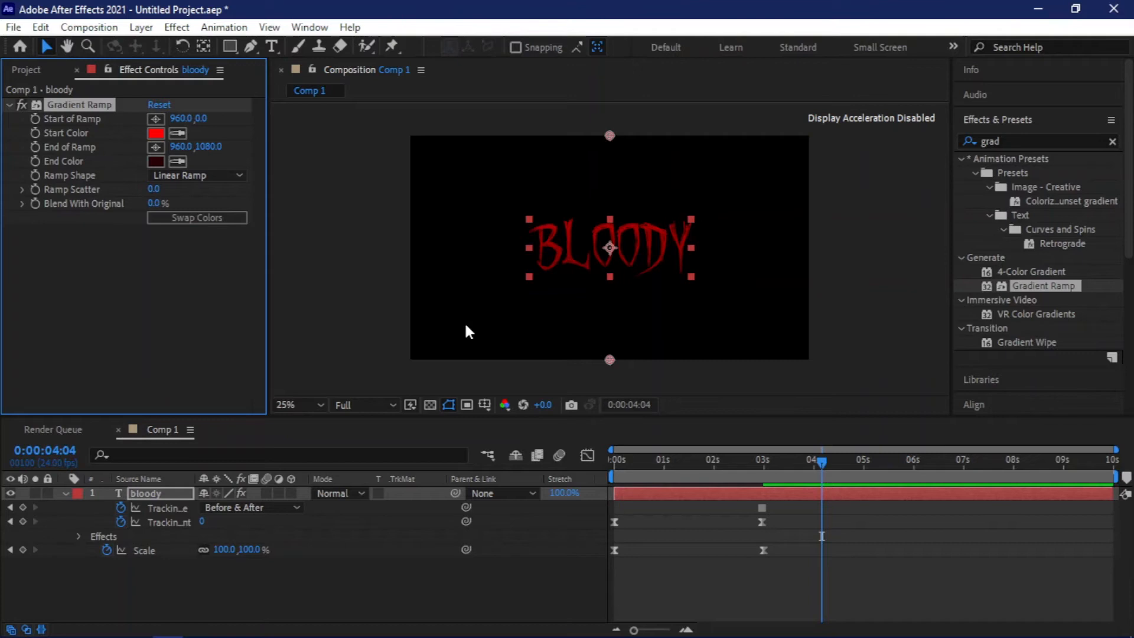
- Add a new adjustment layer above the bloody text layer and collapse the text layer's properties
left_click(580, 278)
left_click(1113, 142)
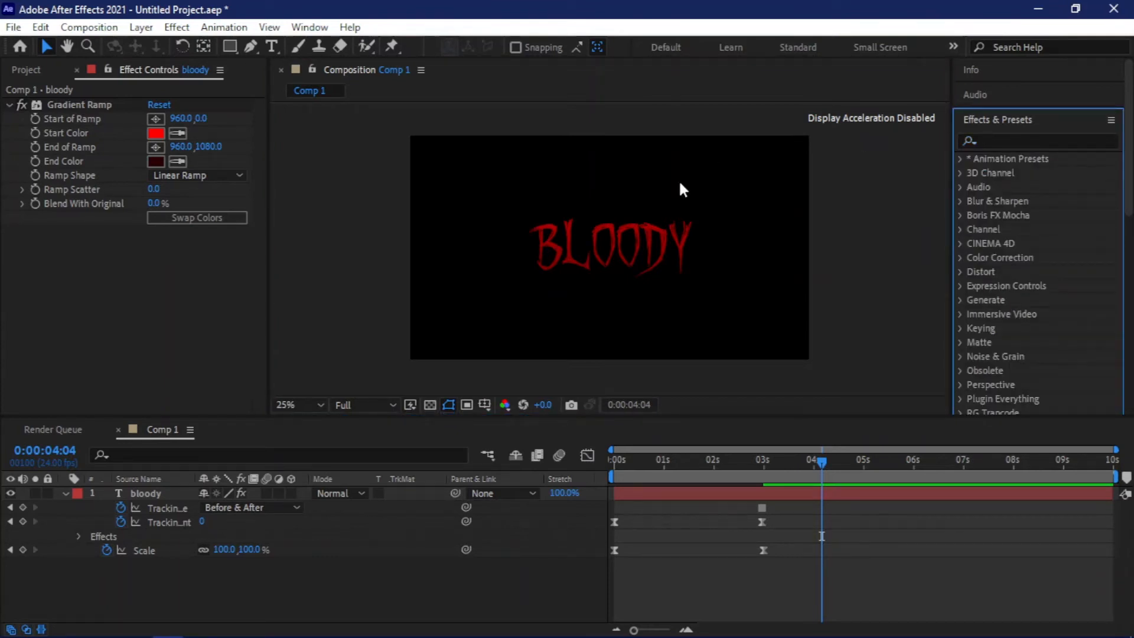
right_click(173, 579)
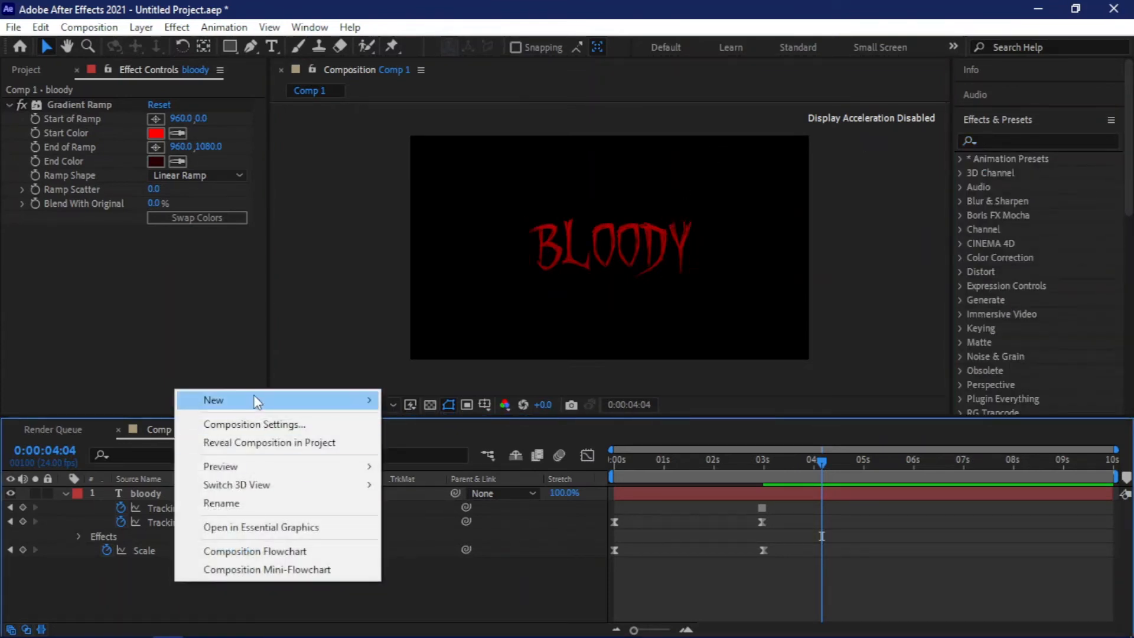
mouse_move(258, 402)
left_click(489, 534)
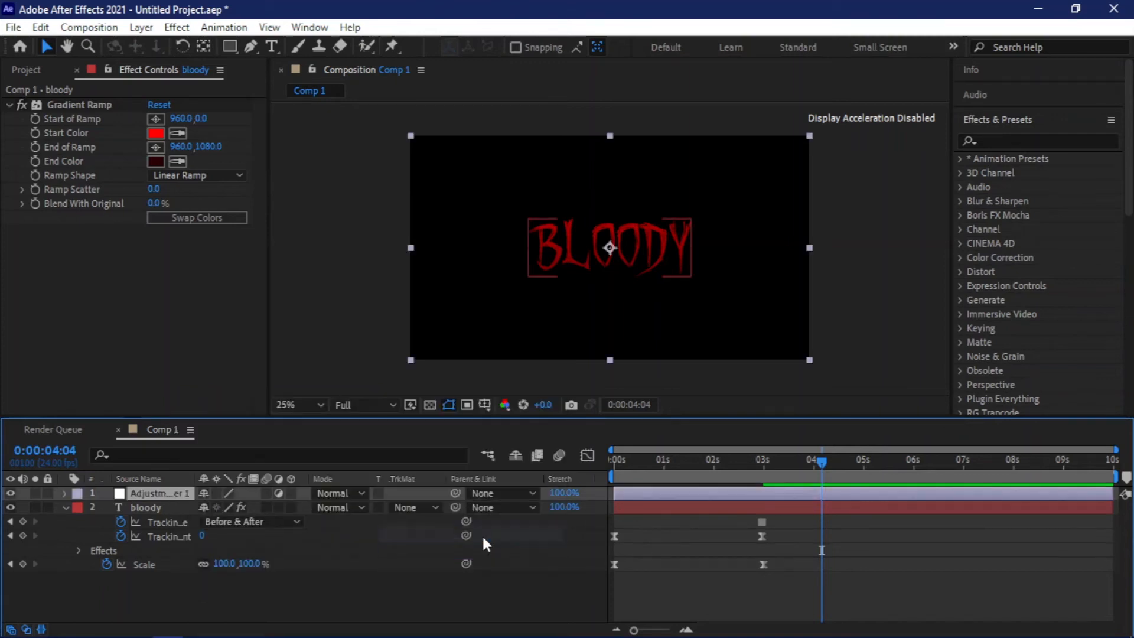
left_click(65, 506)
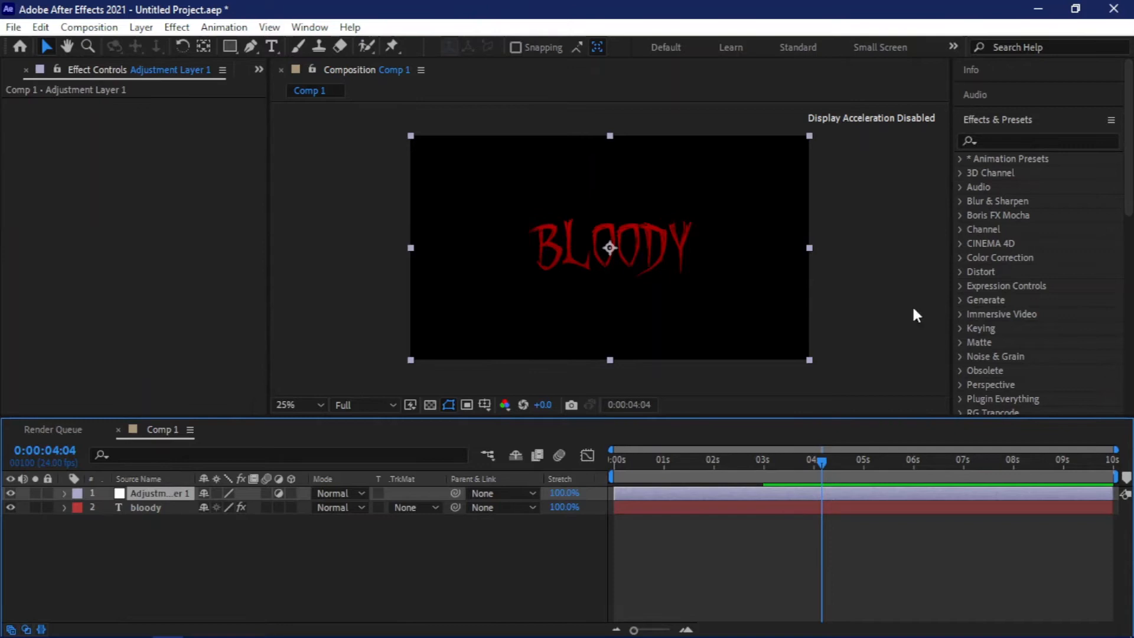
- Search the effects for "cc sme" and apply CC Smear to the adjustment layer
left_click(1011, 141)
type("cc")
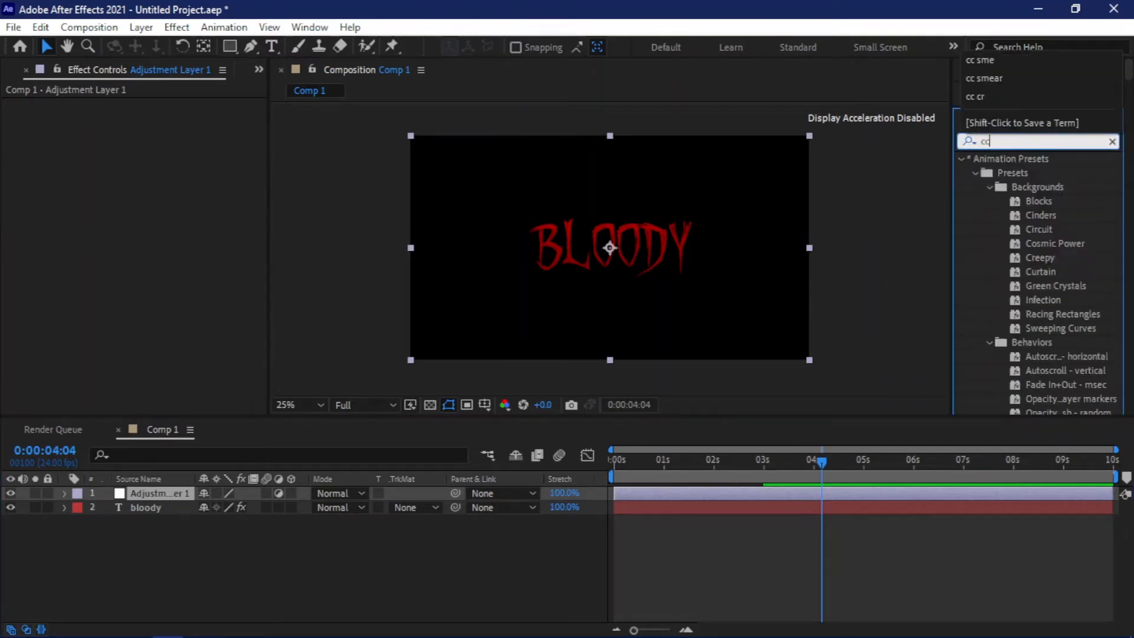
type(" sme")
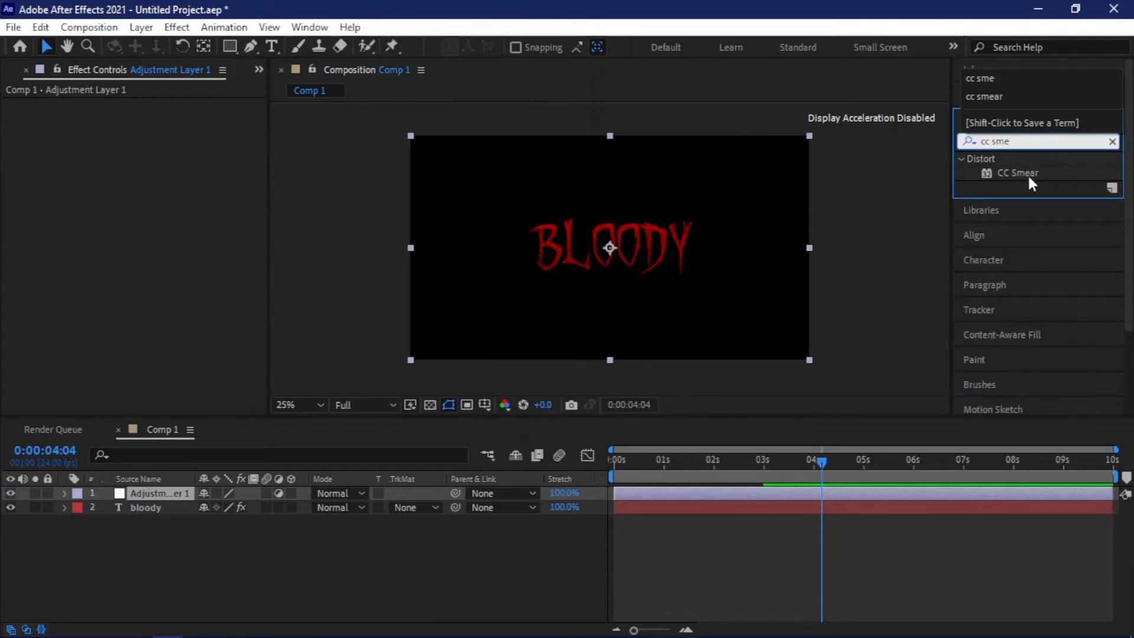
mouse_move(1028, 173)
left_mouse_down()
mouse_move(776, 230)
mouse_move(165, 434)
mouse_move(143, 491)
left_mouse_up()
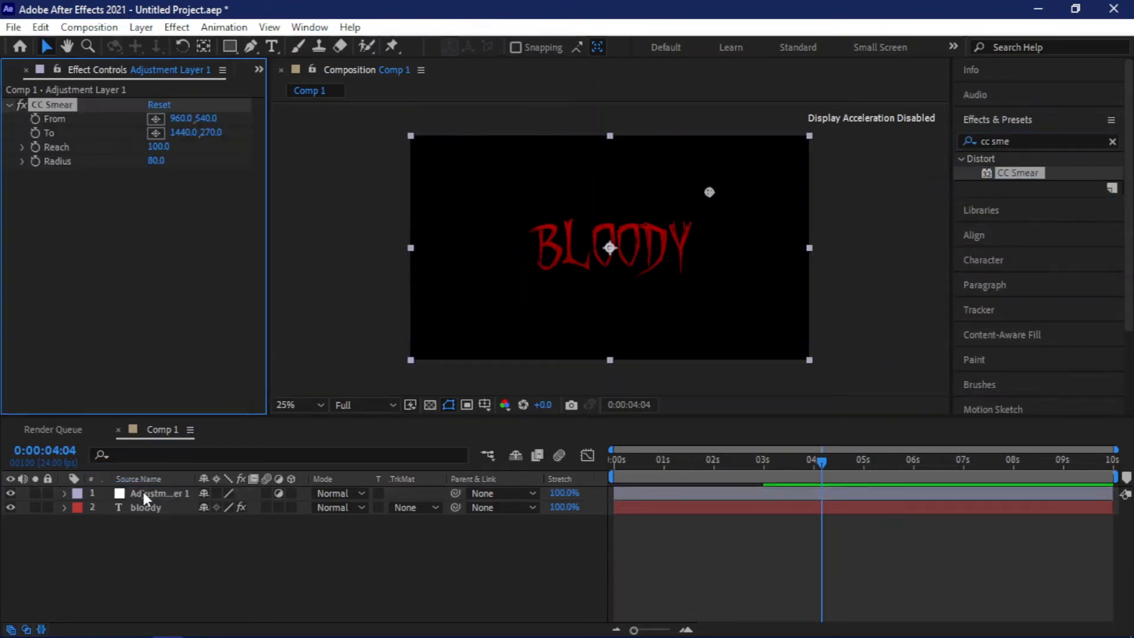
- Place the CC Smear From point at the base of the B, about 664, 640, and the To point below it, about 660, 890
left_click(621, 292)
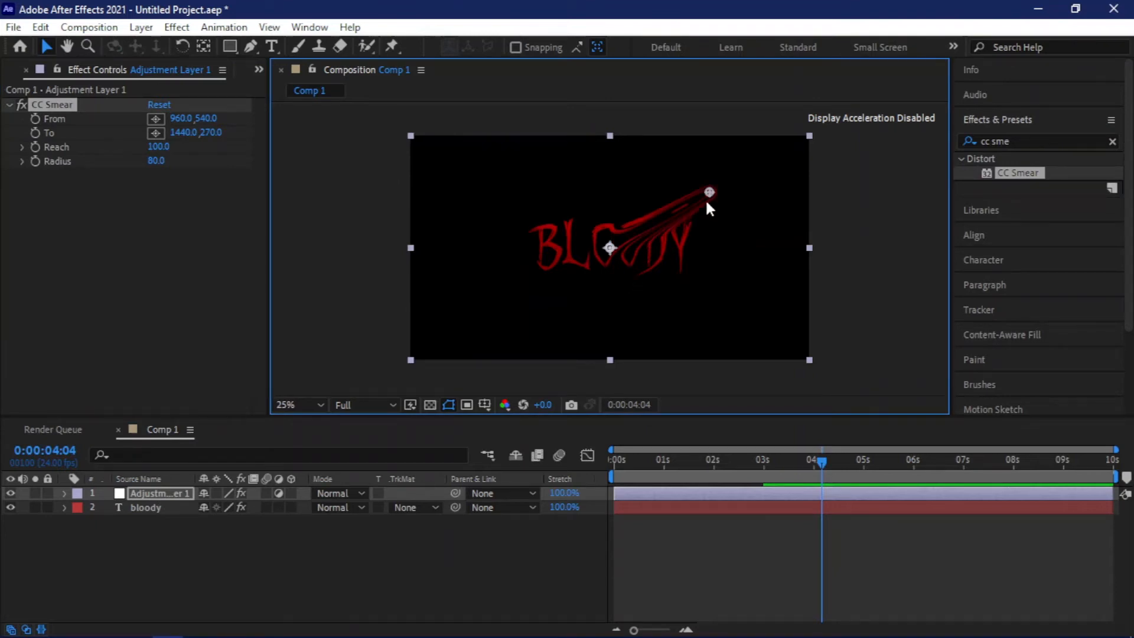
mouse_move(709, 192)
left_mouse_down()
mouse_move(593, 164)
mouse_move(554, 218)
mouse_move(611, 309)
mouse_move(599, 308)
mouse_move(602, 320)
left_mouse_up()
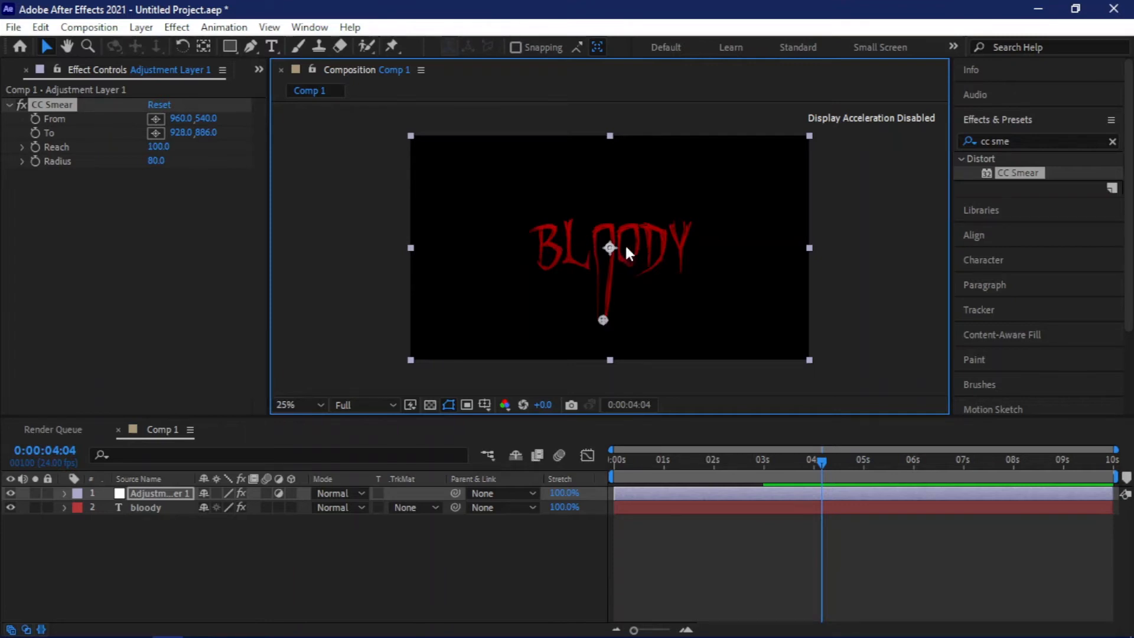
left_click_drag(611, 249, 548, 269)
left_click_drag(602, 321, 546, 319)
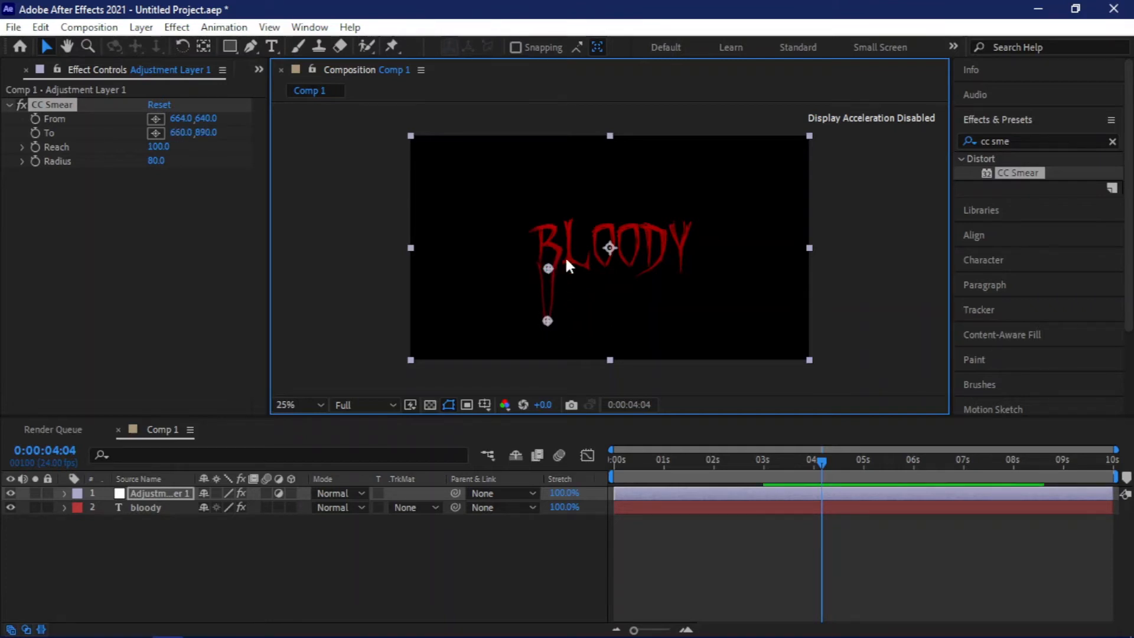
- Set the CC Smear radius to 14 and its reach to 50
key("slash")
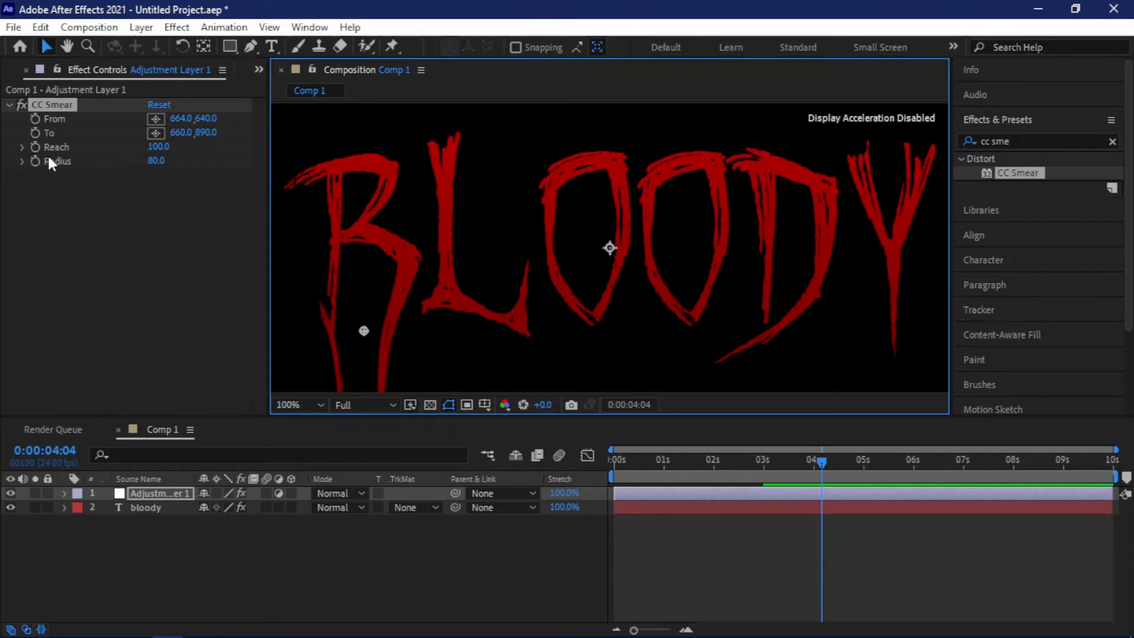
left_click(157, 160)
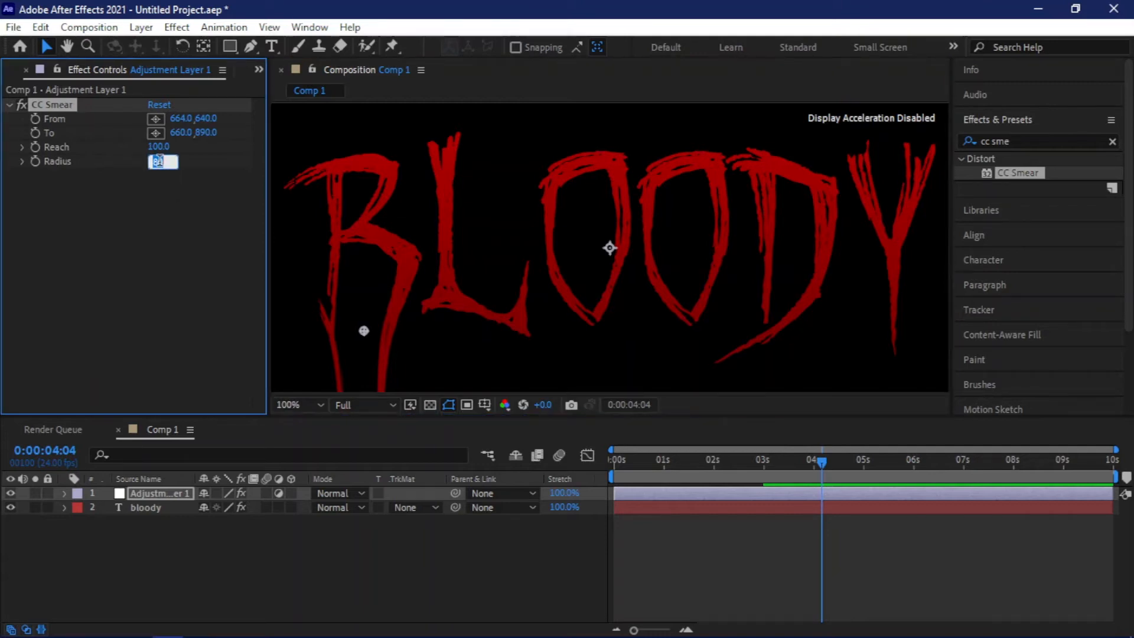
type("14")
key("Return")
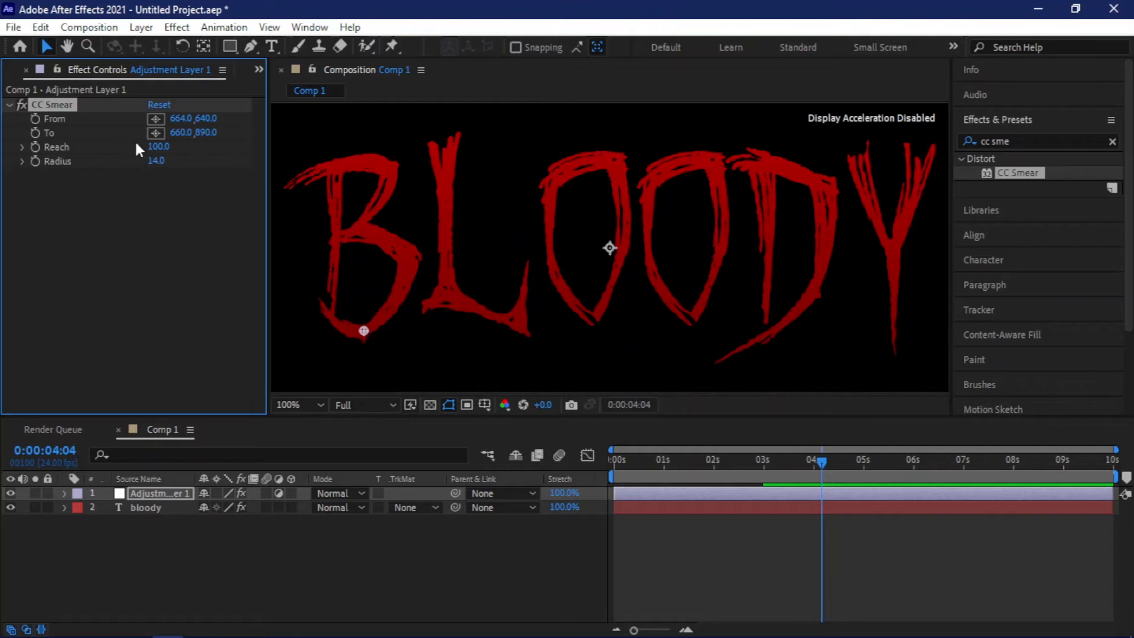
left_click(158, 147)
type("50")
key("Return")
- Reposition the smear on the B's lower-left tip, with From at about 624, 628 and To just below it at about 625, 644
key("comma")
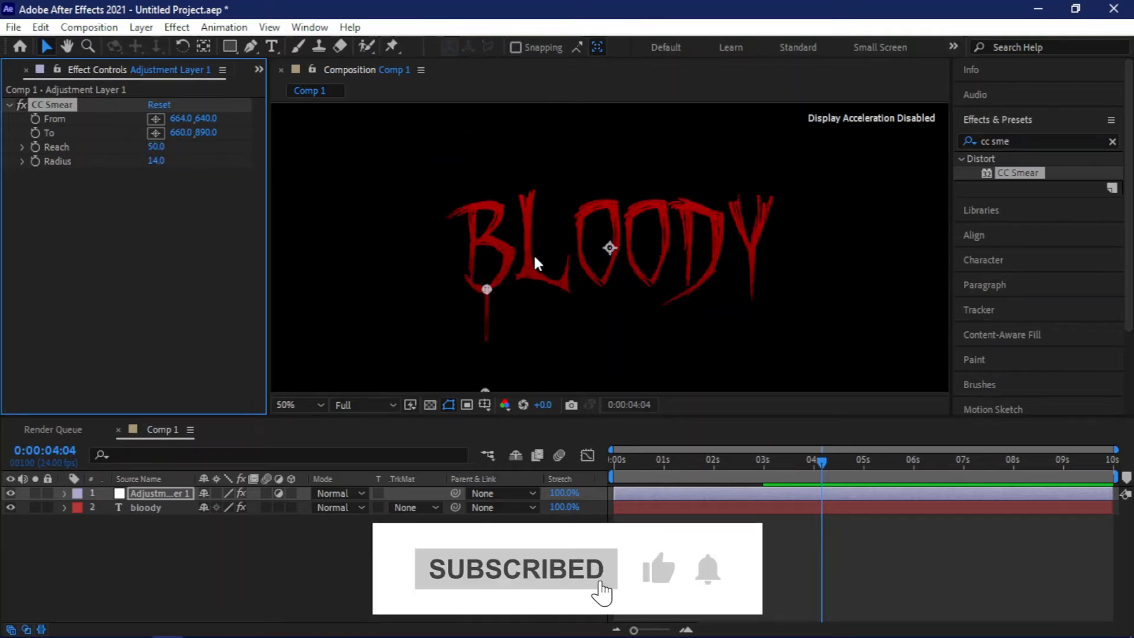
key("period")
key("comma")
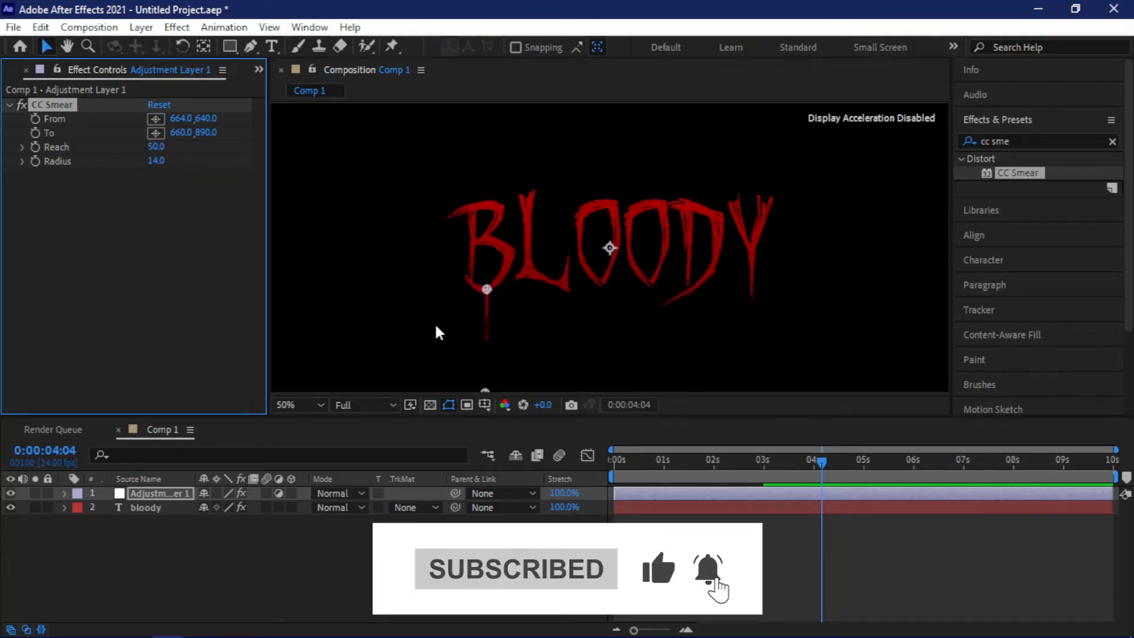
left_click_drag(487, 289, 467, 278)
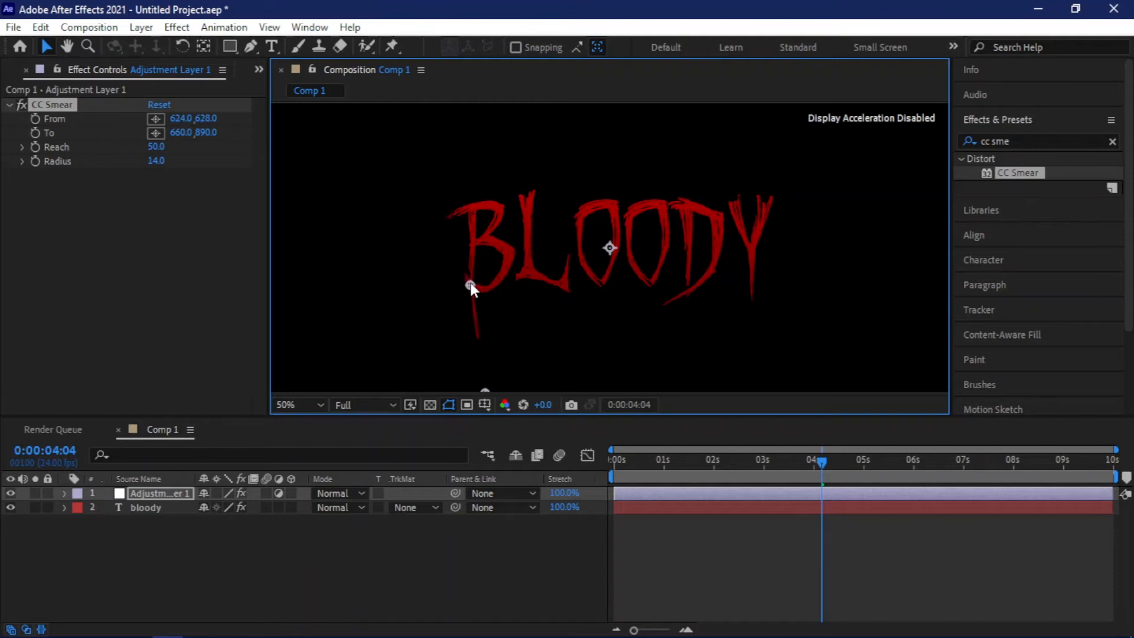
key("comma")
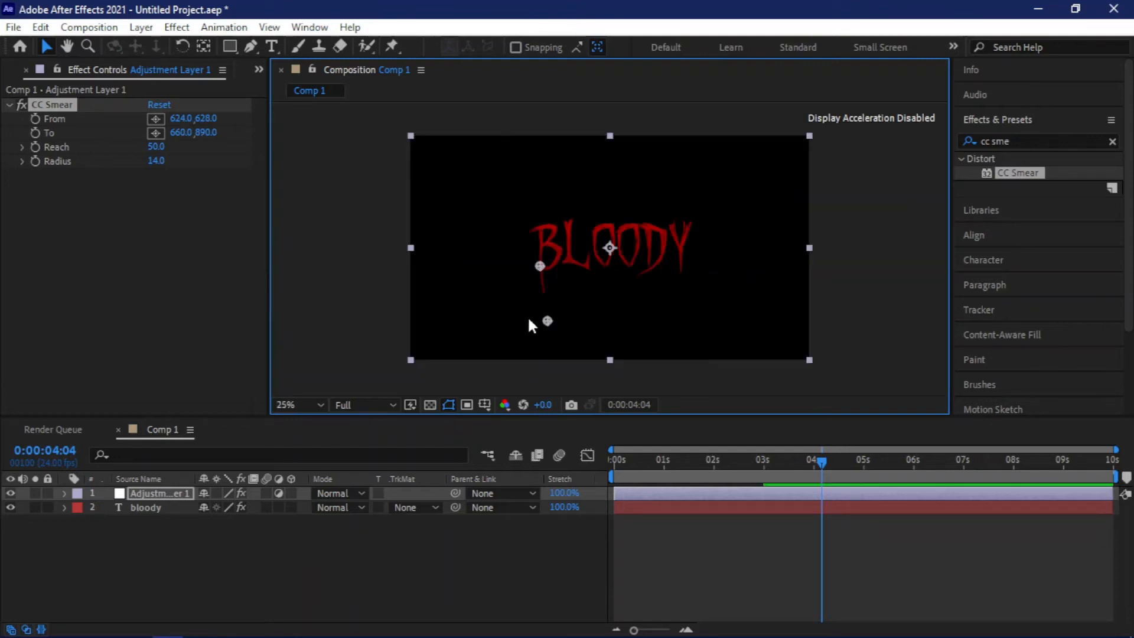
left_click_drag(545, 323, 536, 282)
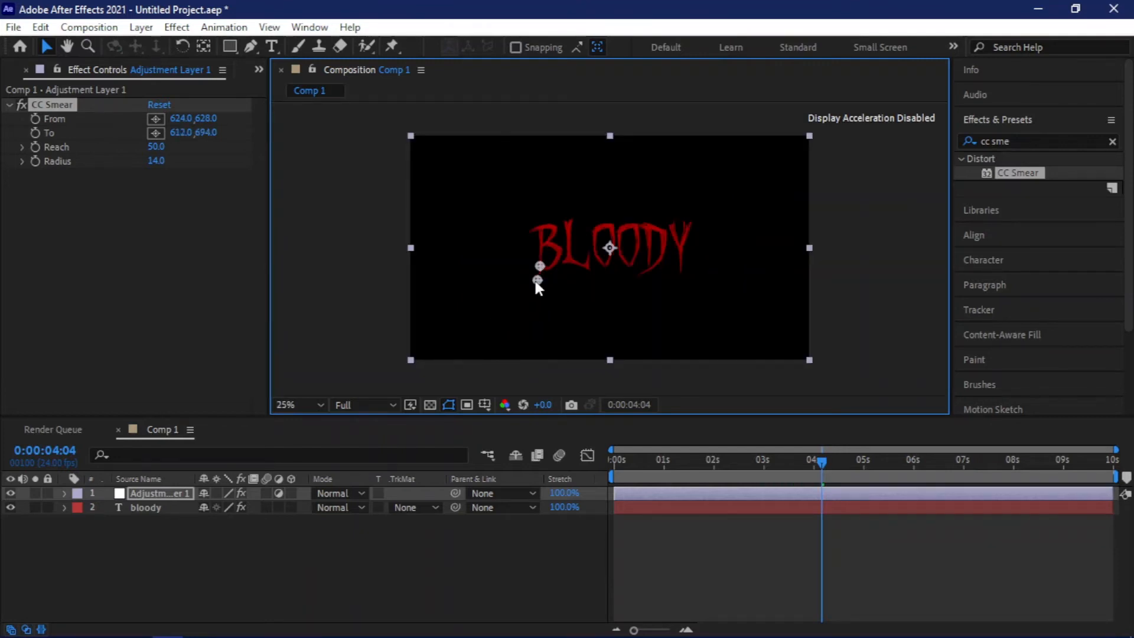
key("slash")
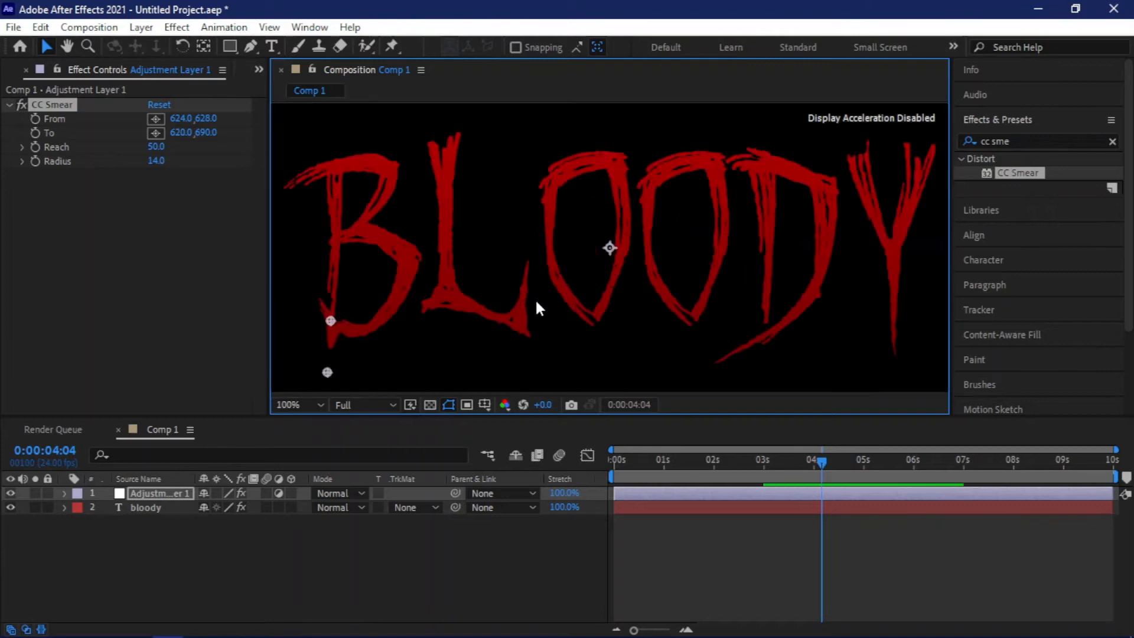
left_click_drag(328, 373, 331, 350)
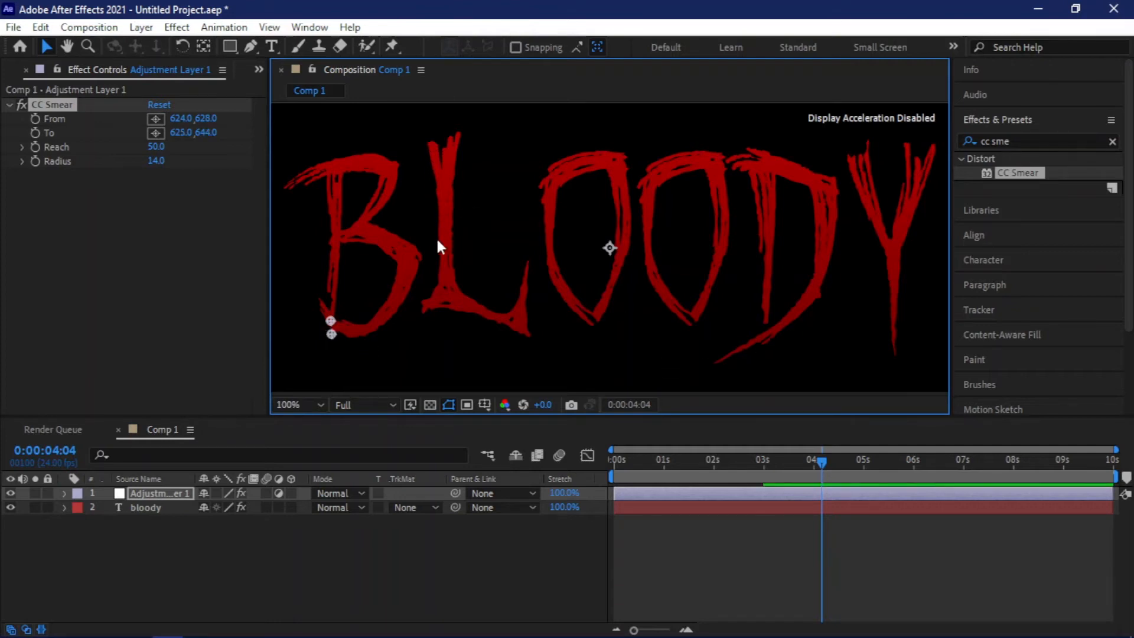
- Set a keyframe for the CC Smear To point at 3 seconds on the adjustment layer
left_click(765, 460)
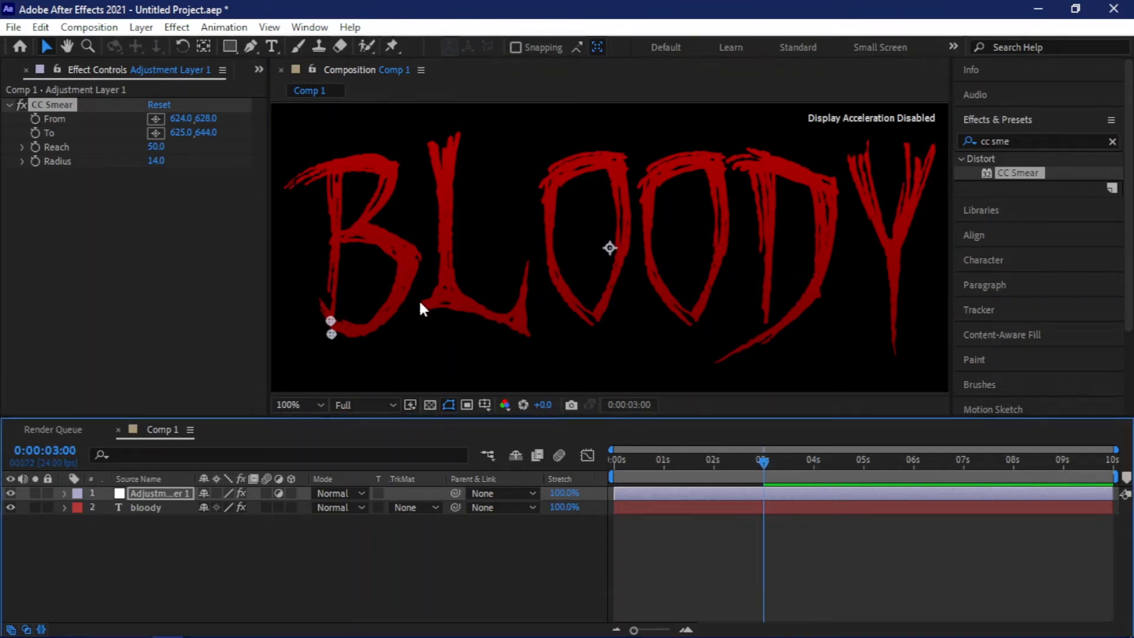
left_click(762, 493)
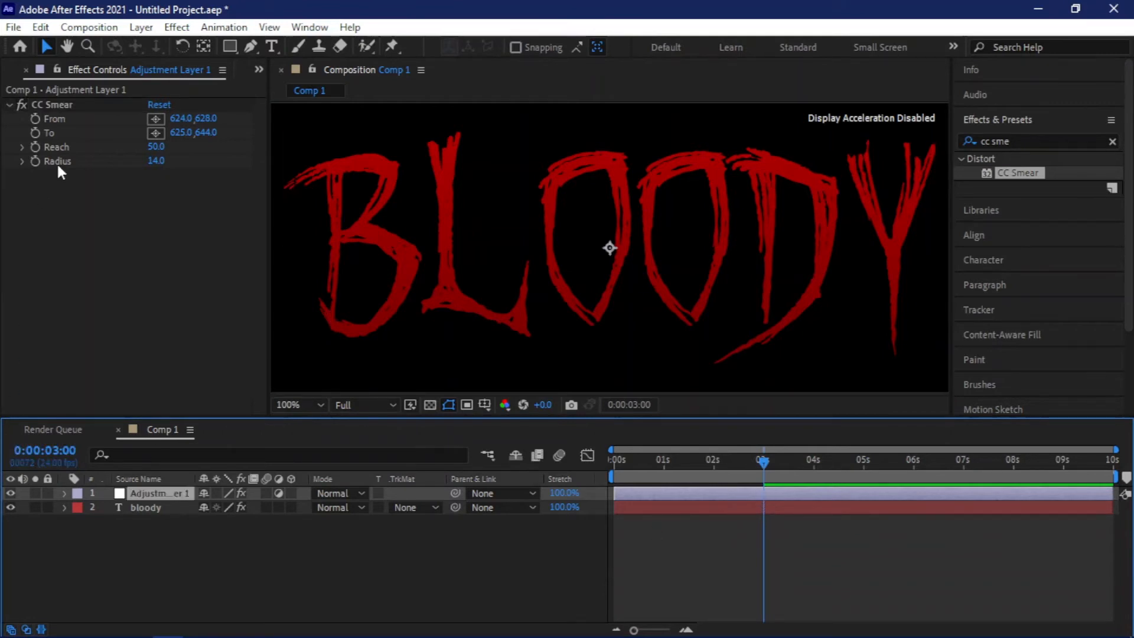
left_click(34, 130)
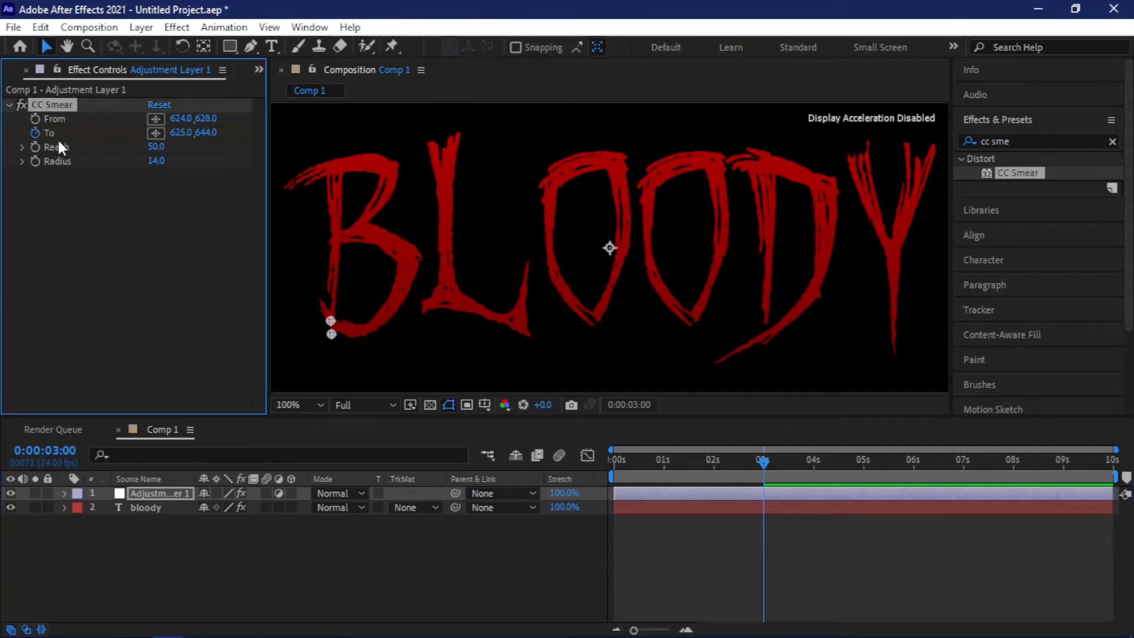
- At 0:00:05:01, move the CC Smear To point straight down to about 625, 918 to stretch the drip below the B
left_click(866, 461)
scroll(350, 339, "down", 1)
scroll(356, 338, "up", 1)
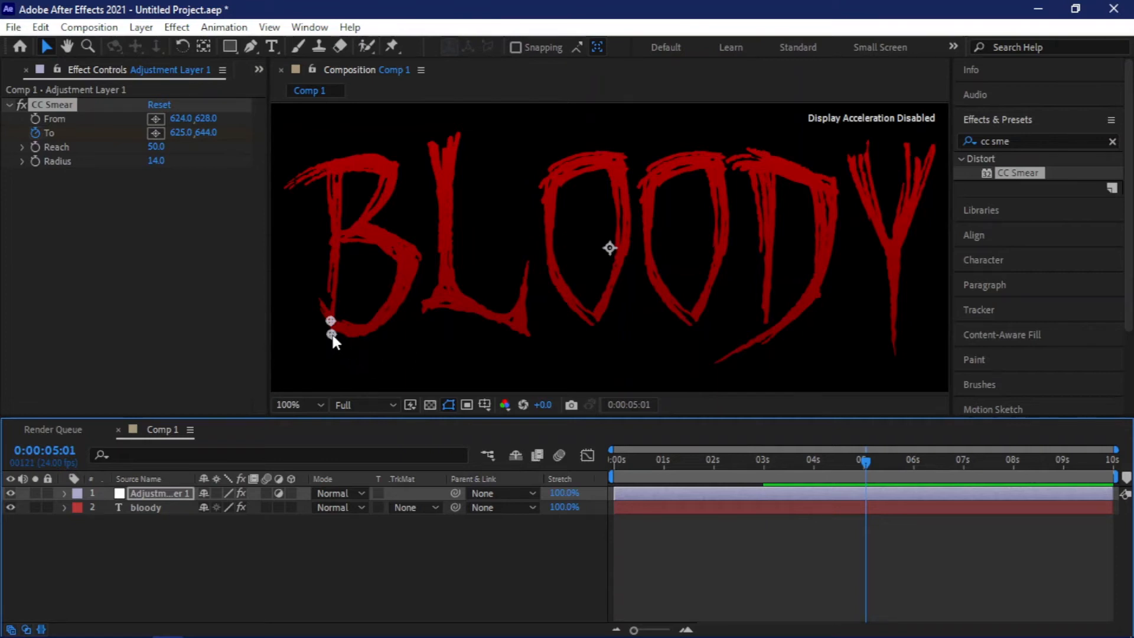
left_click_drag(332, 335, 328, 336)
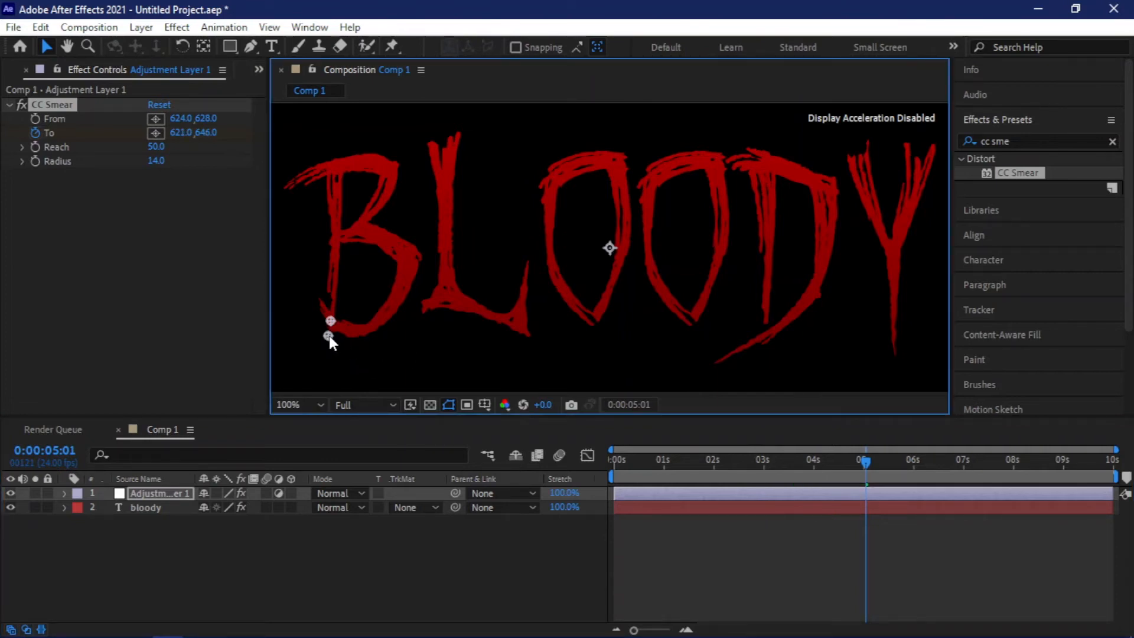
left_click_drag(334, 338, 341, 562)
scroll(384, 328, "down", 2)
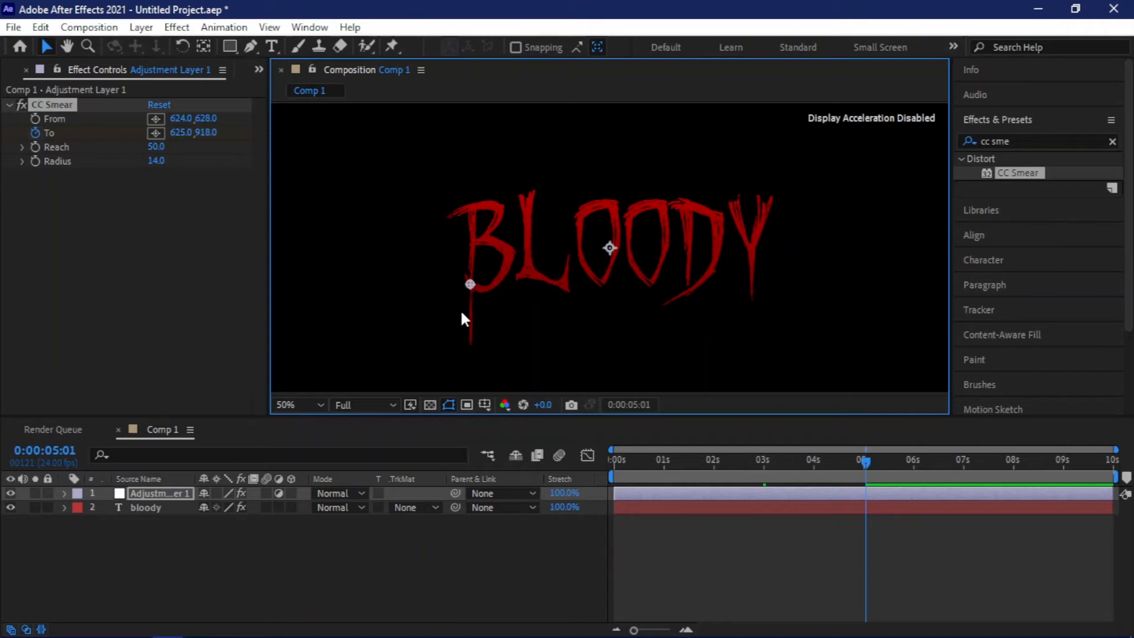
- Duplicate the adjustment layer holding the B's drip and reveal the copy's keyframed CC Smear properties
left_click(195, 266)
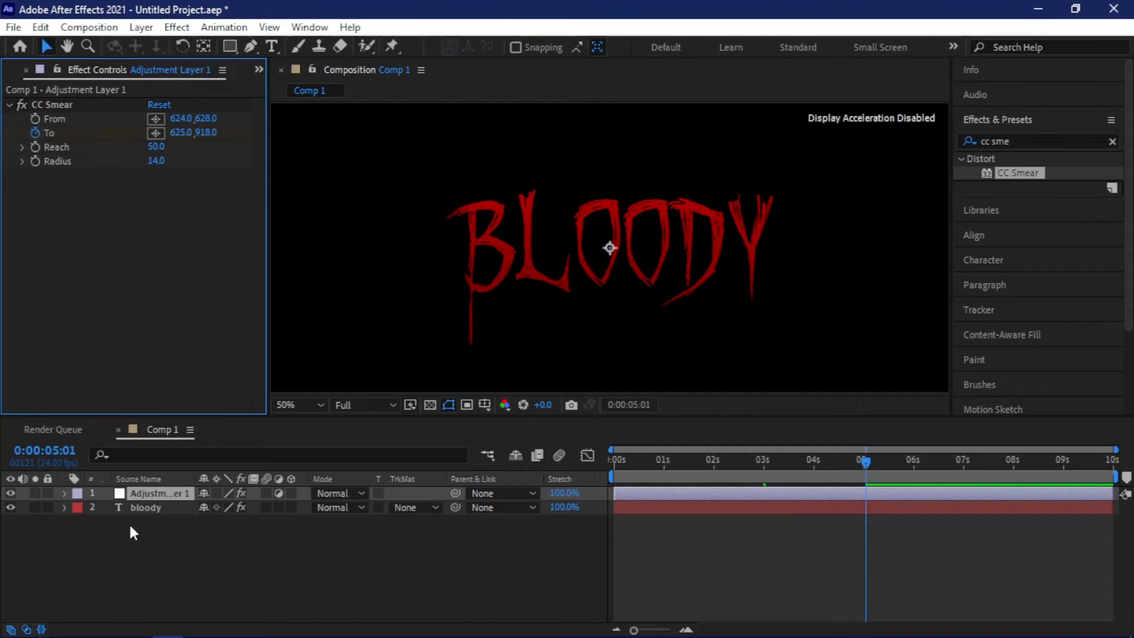
left_click(151, 493)
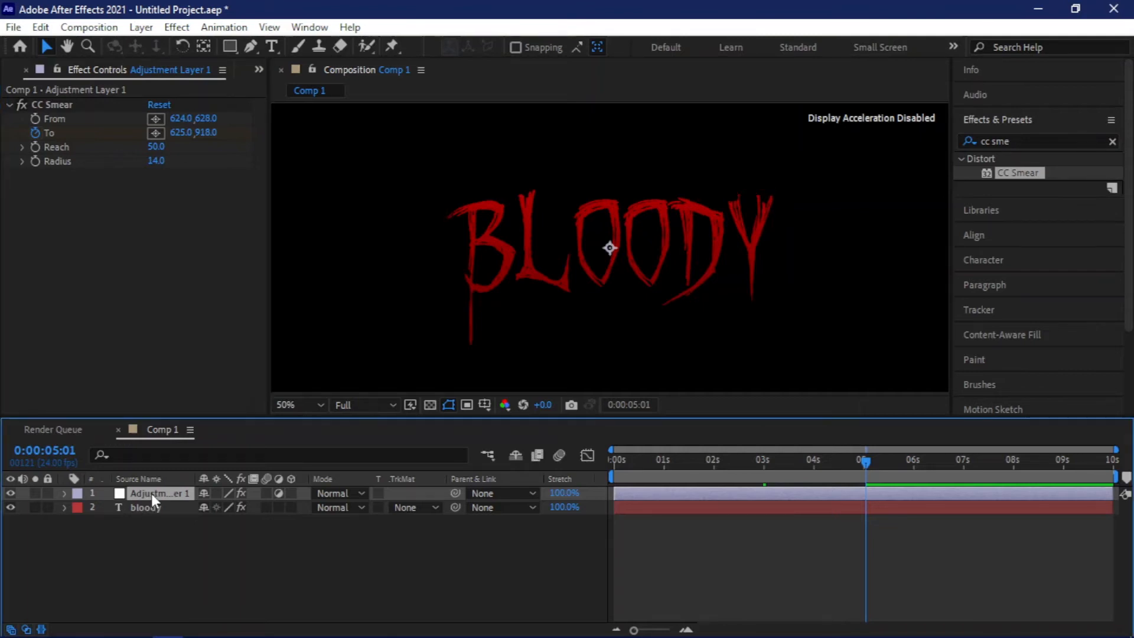
key("ctrl+d")
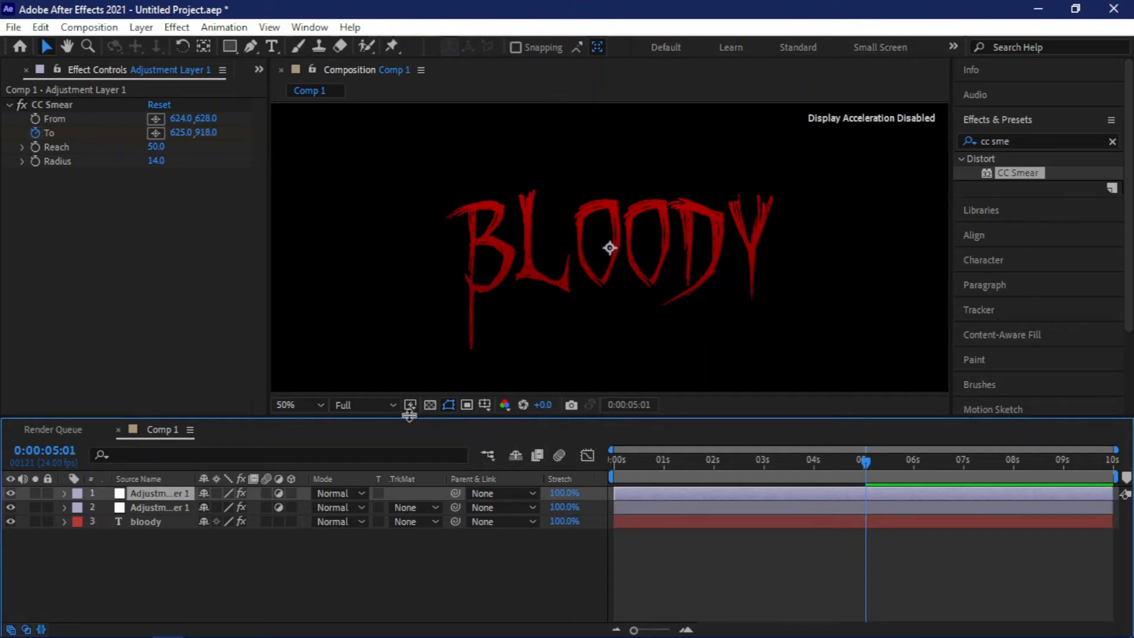
key("u")
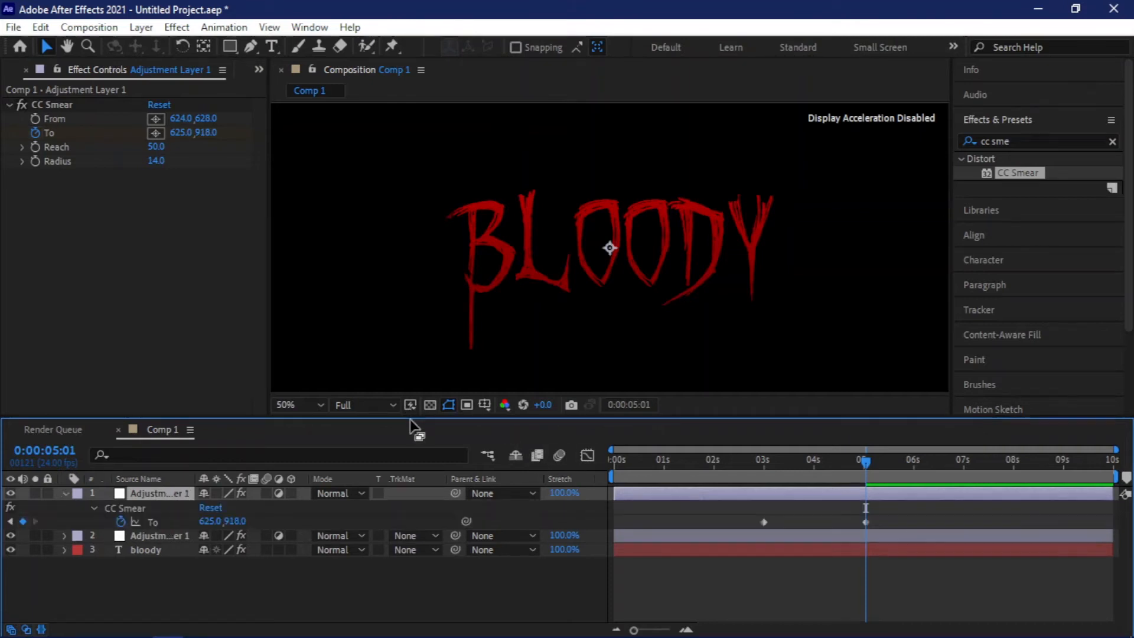
- At 3 seconds, place the copy's smear on the L's lower-right tip, with From at about 853, 633 and To at about 854, 648
left_click(764, 460)
left_click_drag(763, 462, 763, 462)
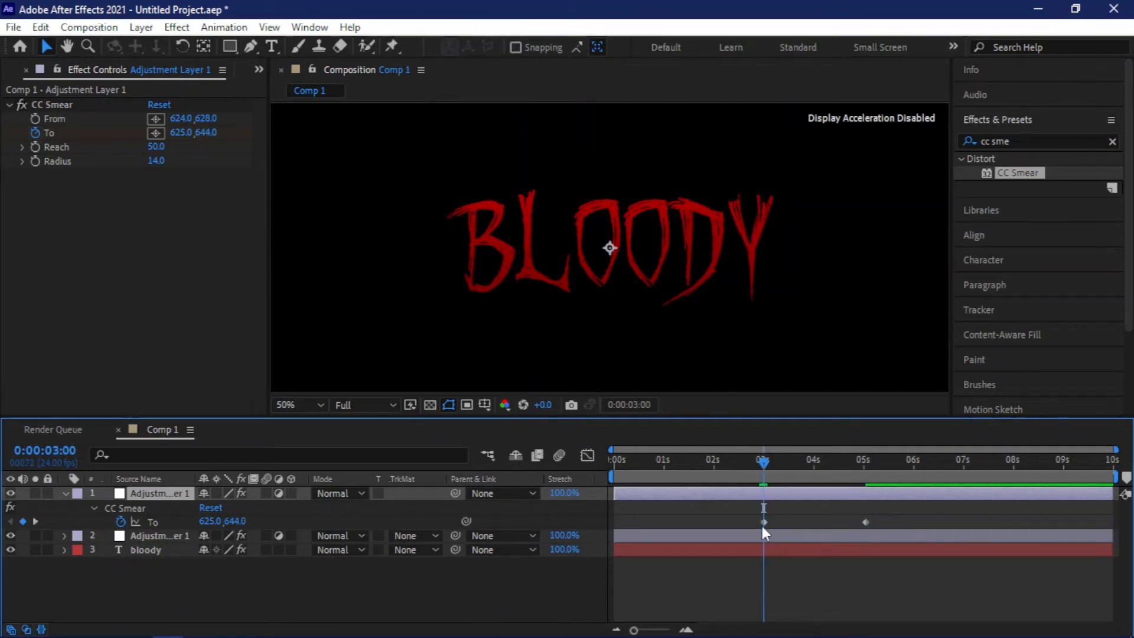
left_click(763, 522)
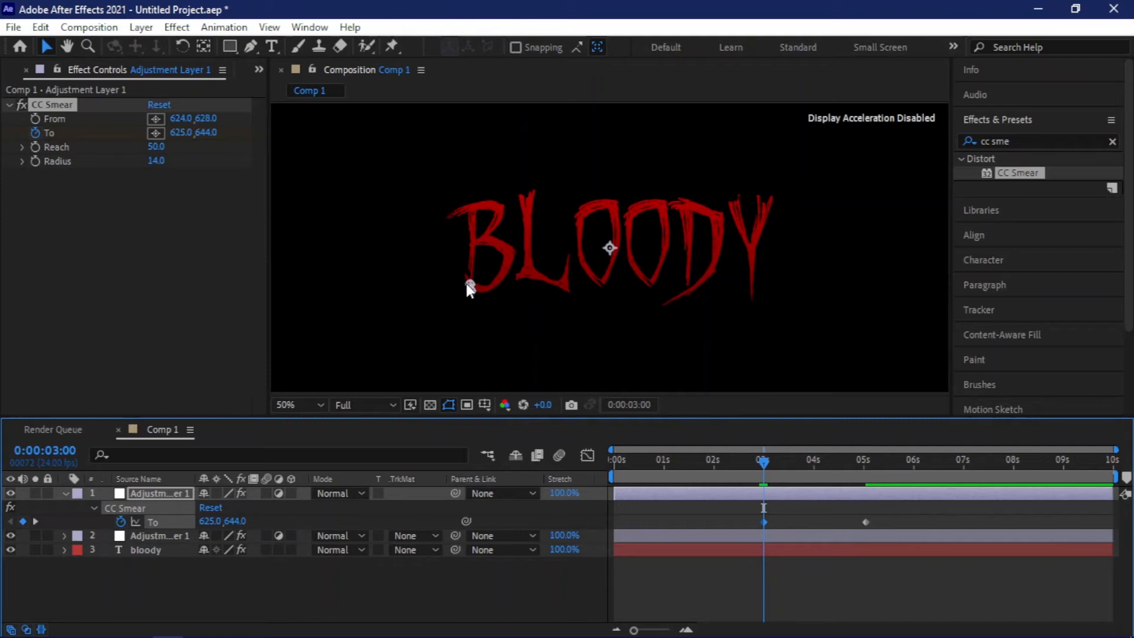
left_click_drag(471, 288, 567, 291)
mouse_move(471, 291)
left_mouse_down()
mouse_move(504, 307)
mouse_move(565, 301)
left_mouse_up()
key("period")
key("period")
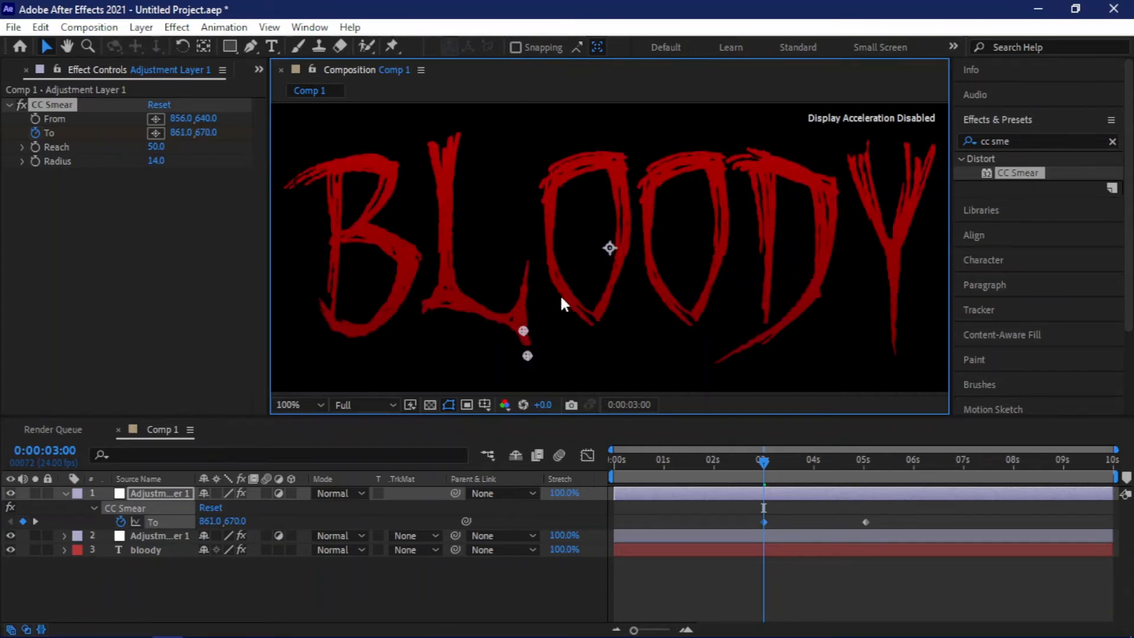
key("comma")
key("comma")
left_click_drag(569, 302, 566, 303)
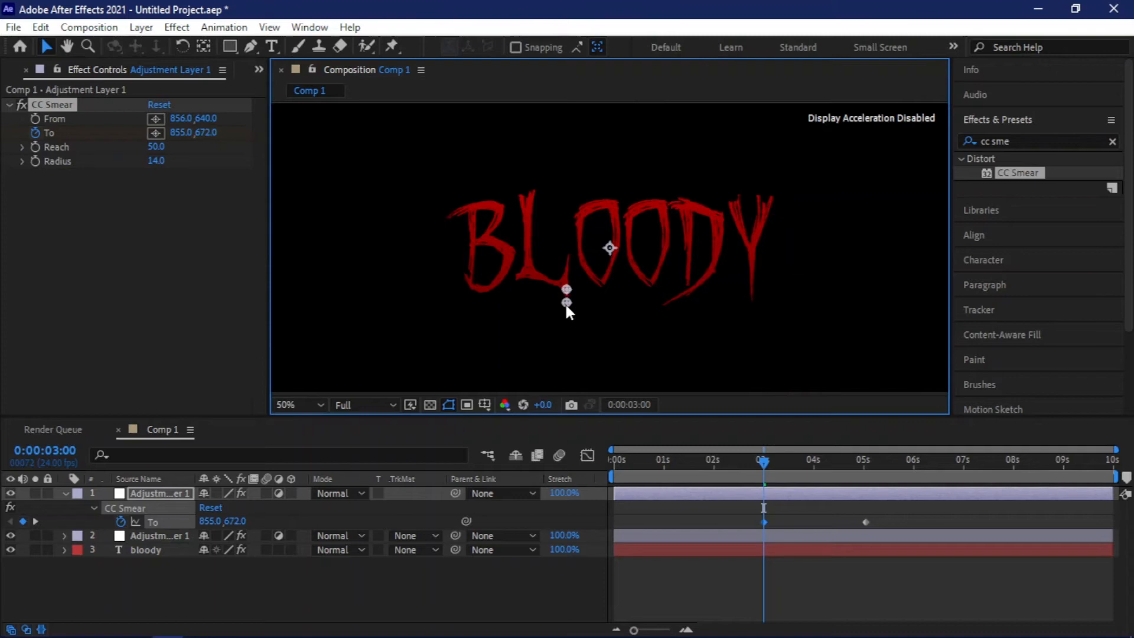
left_click_drag(566, 303, 565, 299)
key("period")
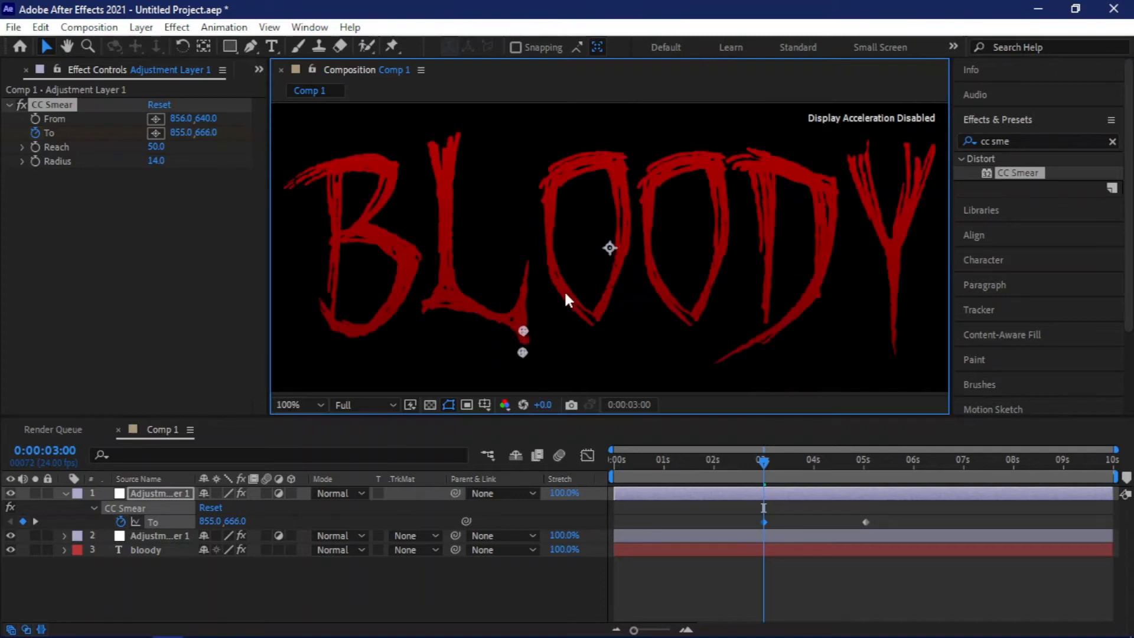
mouse_move(523, 353)
left_mouse_down()
mouse_move(522, 325)
mouse_move(524, 345)
left_mouse_up()
- Remove the copied CC Smear To keyframe at 5 seconds from the L's drip layer
left_click(864, 464)
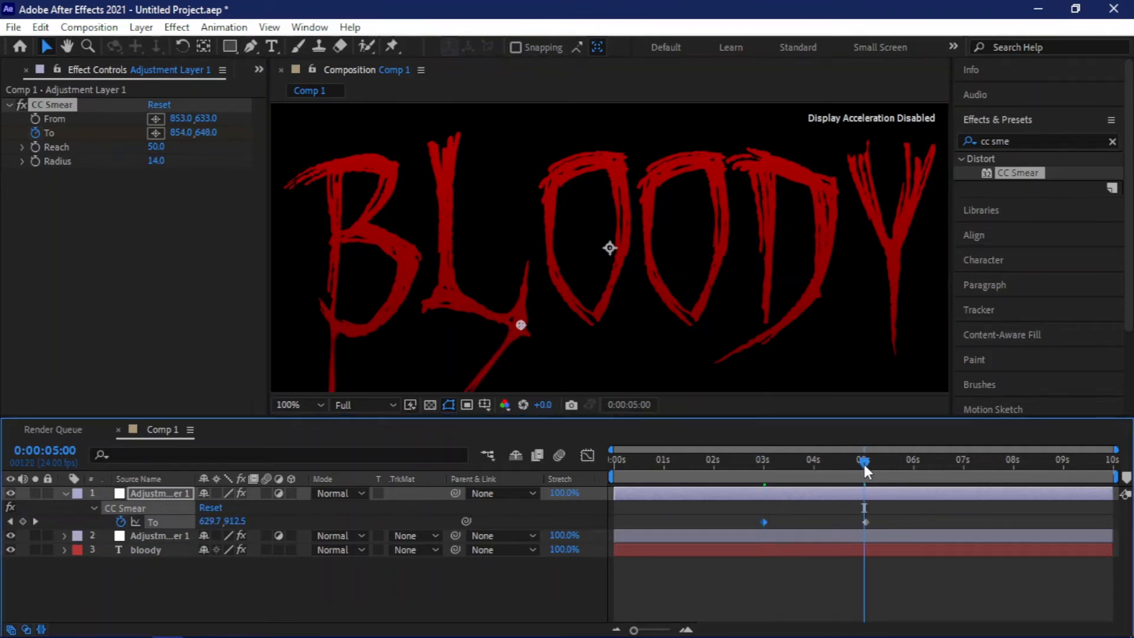
left_click(865, 522)
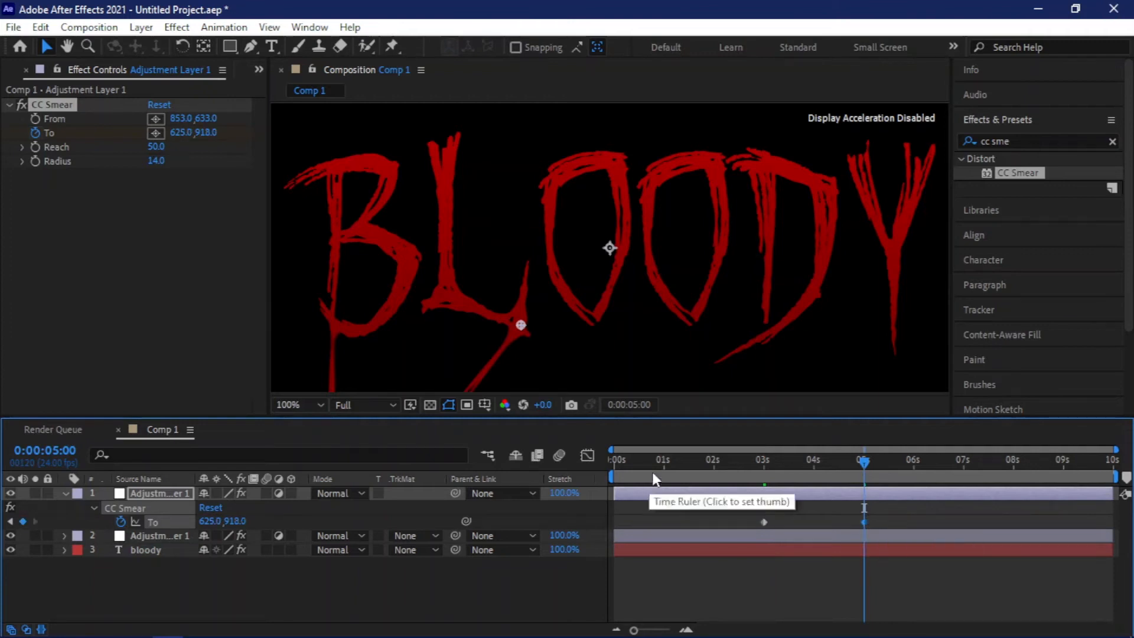
key("comma")
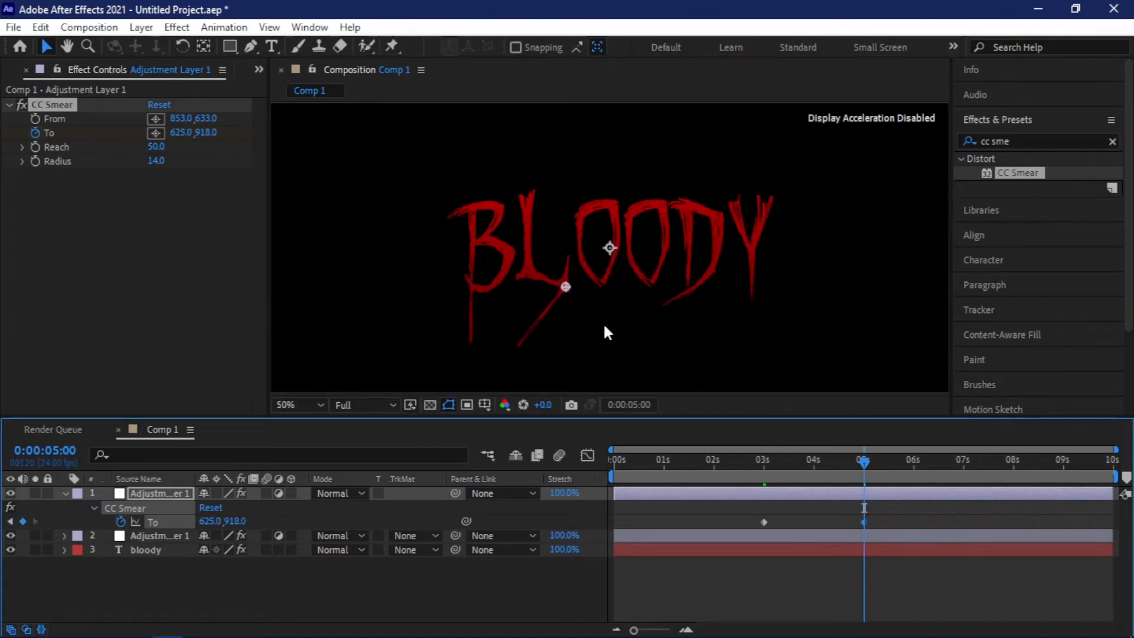
key("comma")
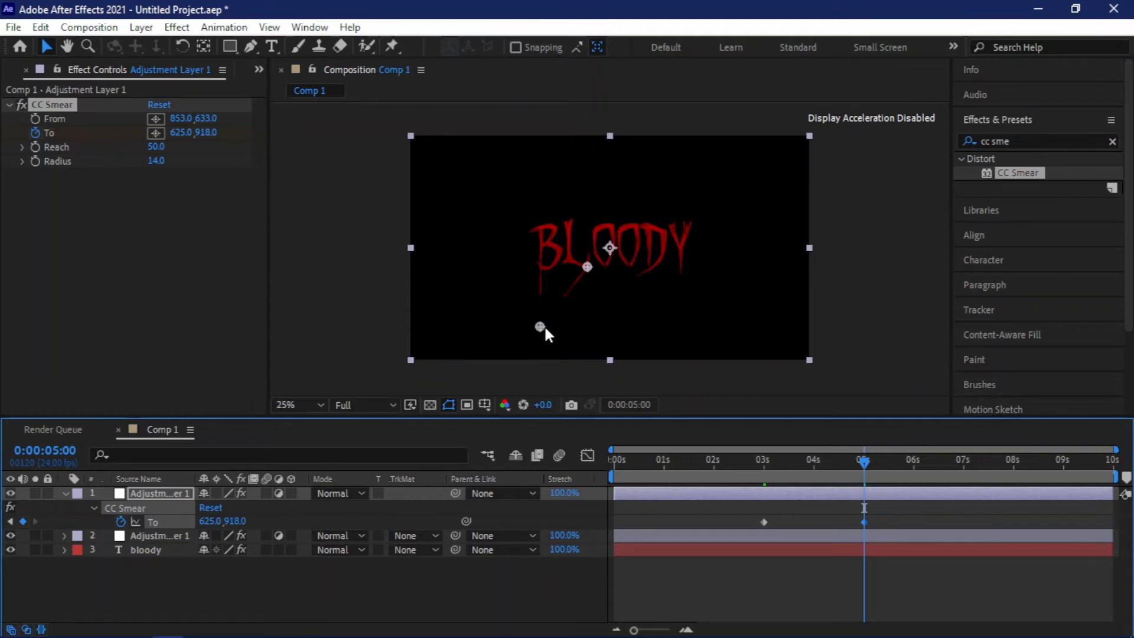
left_click_drag(544, 325, 591, 268)
key("slash")
left_click(860, 460)
left_click_drag(861, 462, 864, 463)
left_click(762, 465)
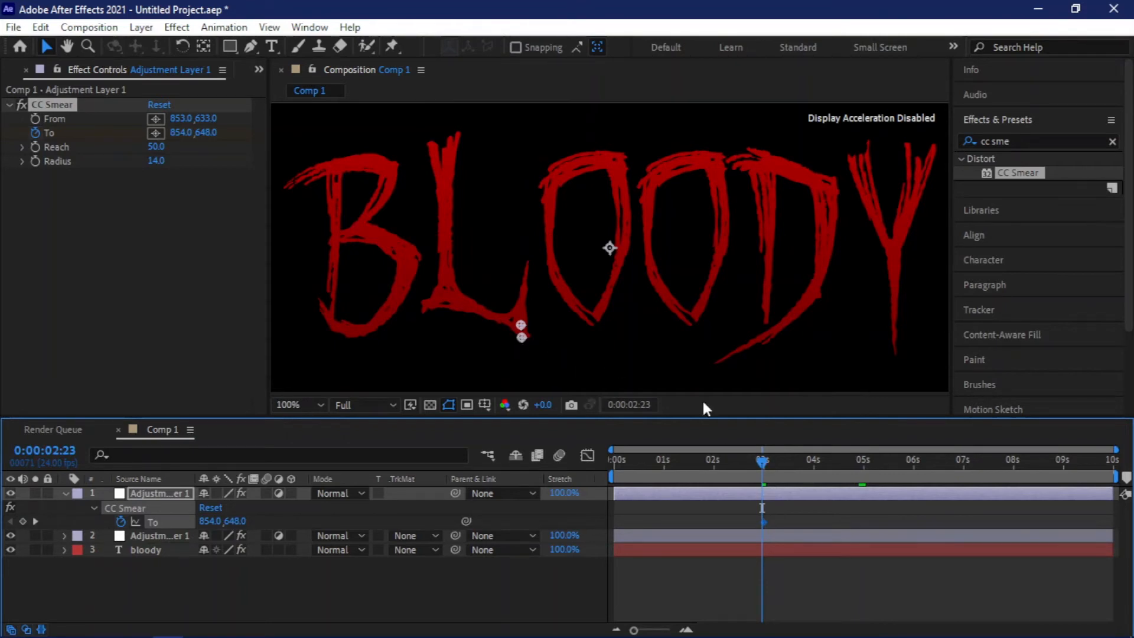
- At 5 seconds, pull the L smear's To point straight down to about 854, 1088 to form a drip
left_click(864, 462)
key("comma")
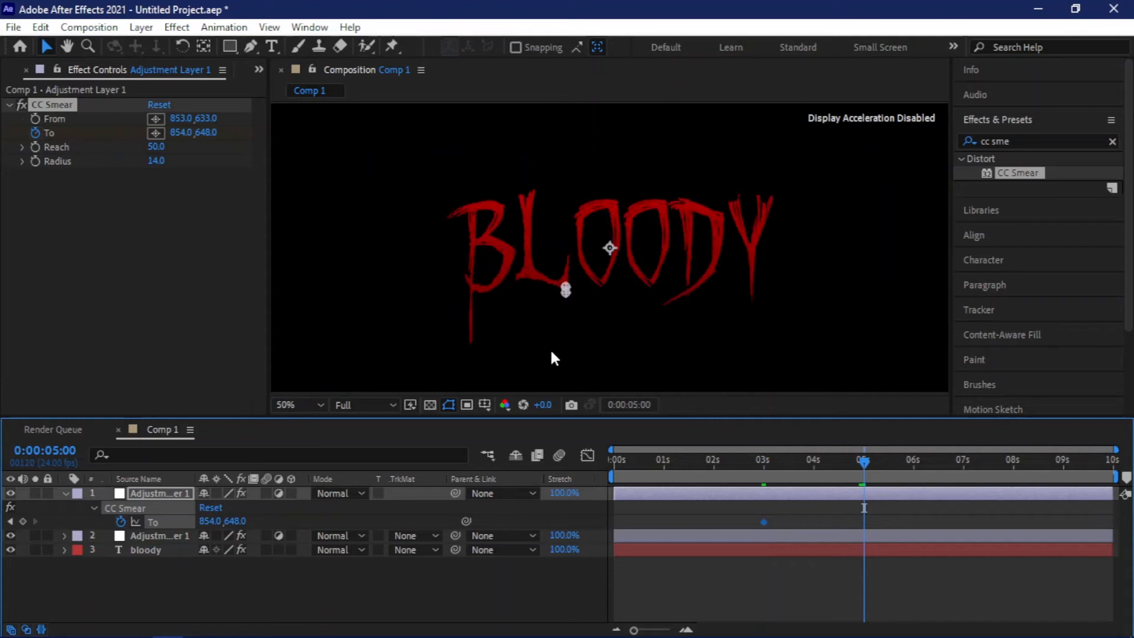
left_click(566, 293)
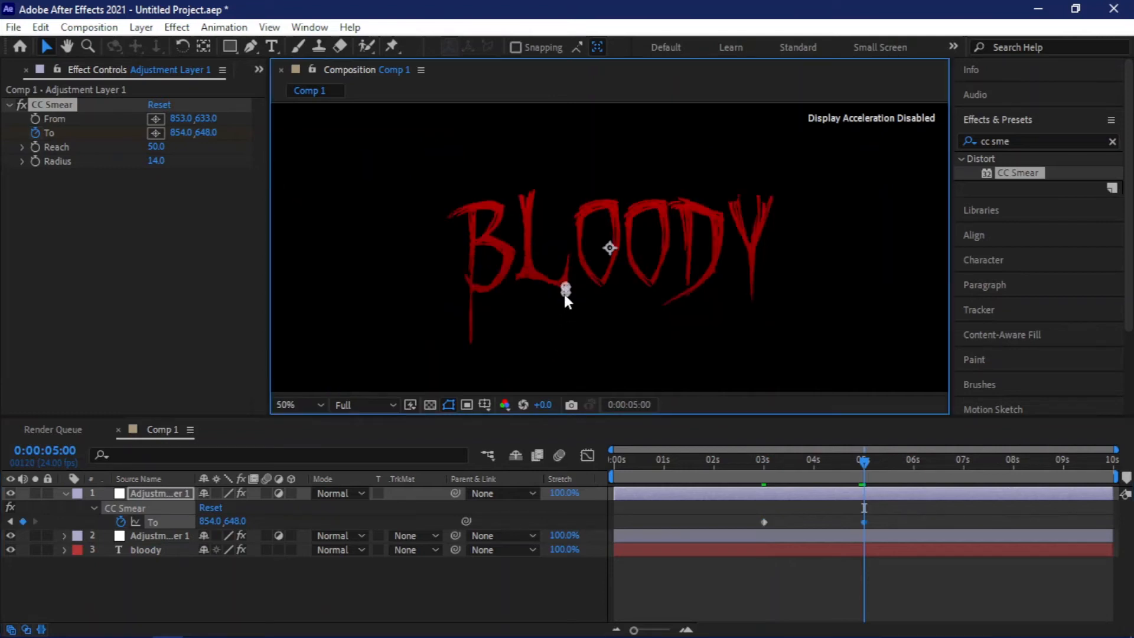
mouse_move(565, 293)
left_mouse_down()
mouse_move(576, 527)
mouse_move(572, 433)
mouse_move(578, 479)
left_mouse_up()
- Set the L drip's CC Smear Reach to 41 and Radius to 23
mouse_move(155, 146)
left_mouse_down()
mouse_move(168, 149)
mouse_move(157, 157)
left_mouse_up()
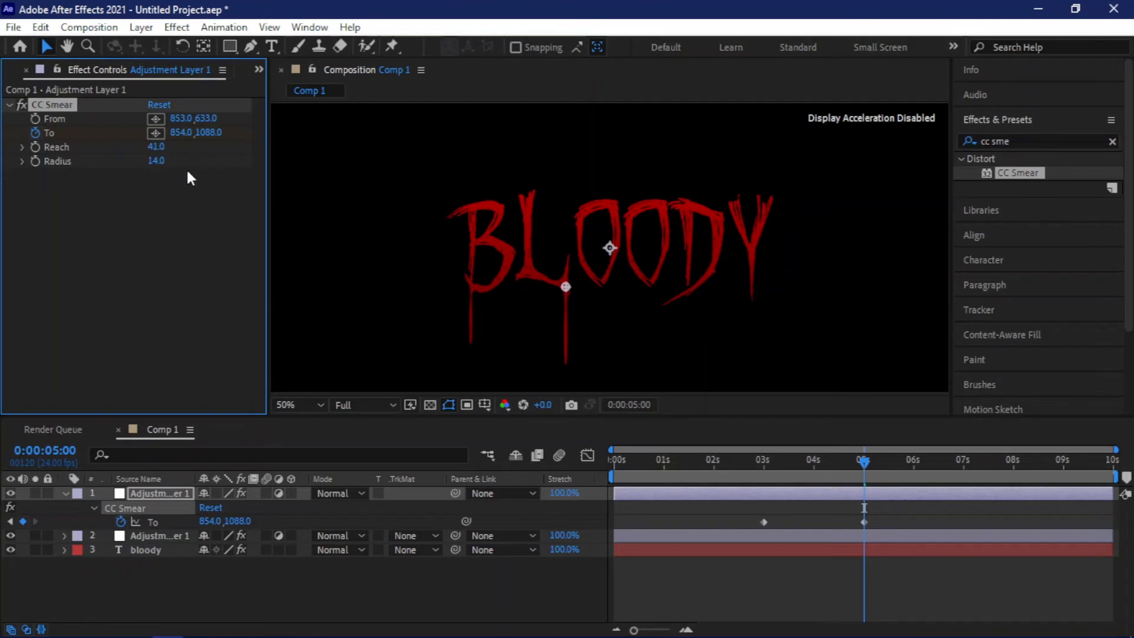
left_click_drag(161, 161, 190, 186)
scroll(689, 357, "down", 1)
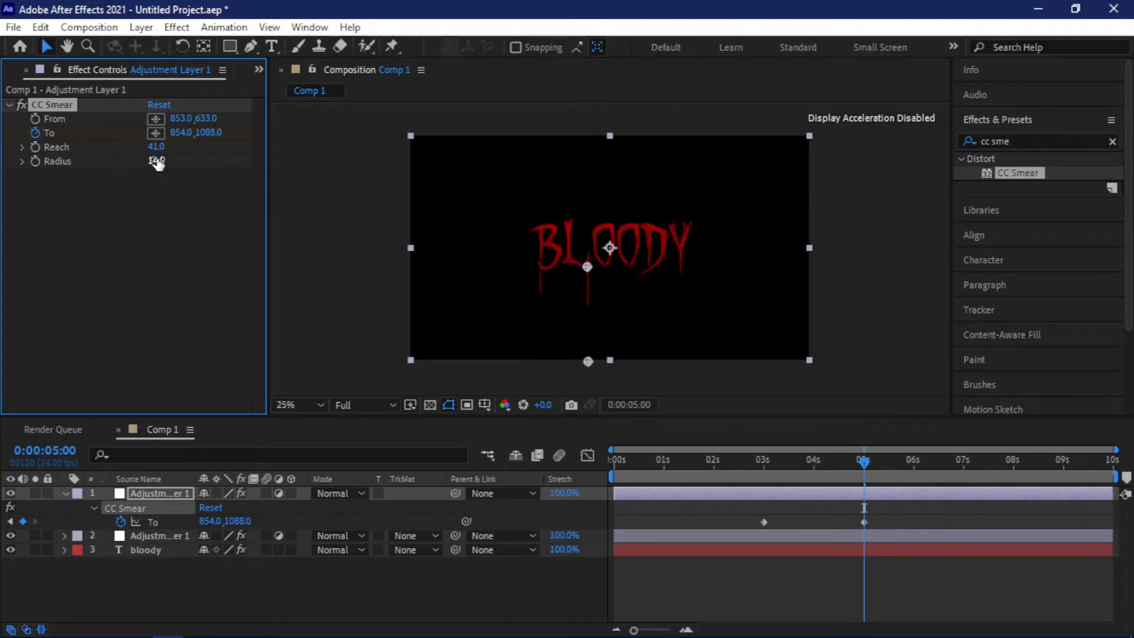
left_click_drag(157, 164, 166, 158)
- Lengthen the L's drip at 5 seconds by lowering the CC Smear To point to about 854, 1260
left_click(587, 361)
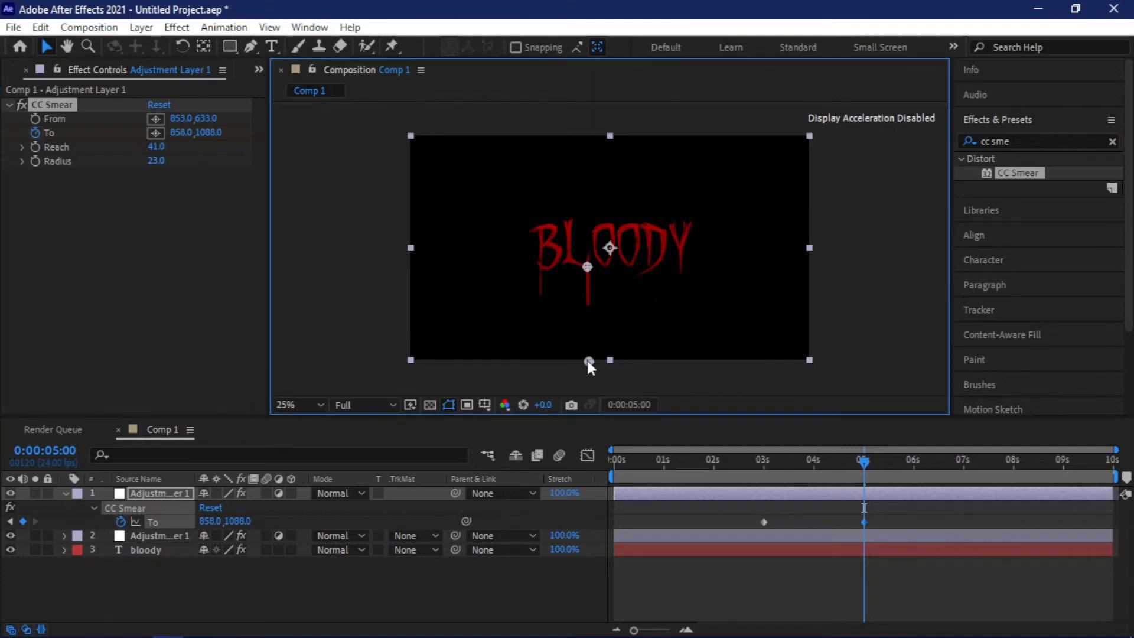
left_click_drag(588, 361, 590, 381)
left_click_drag(593, 409, 591, 392)
key("period")
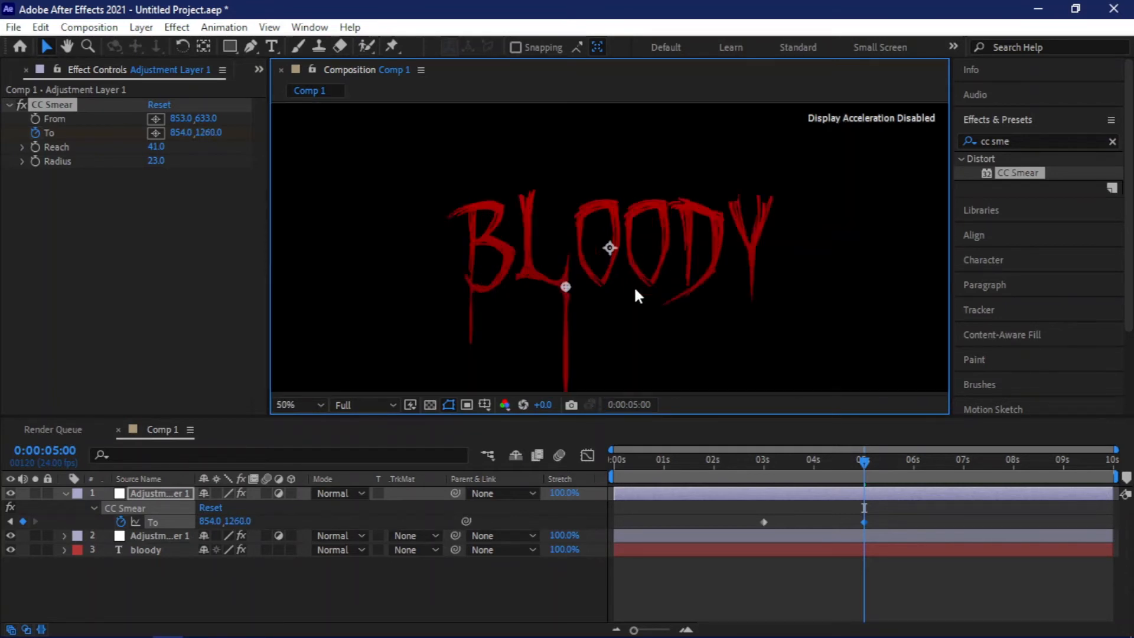
key("comma")
key("period")
- Duplicate the L's drip layer and delete the copy's CC Smear To keyframe at 5 seconds
left_click(65, 493)
key("ctrl+d")
key("u")
left_click(864, 523)
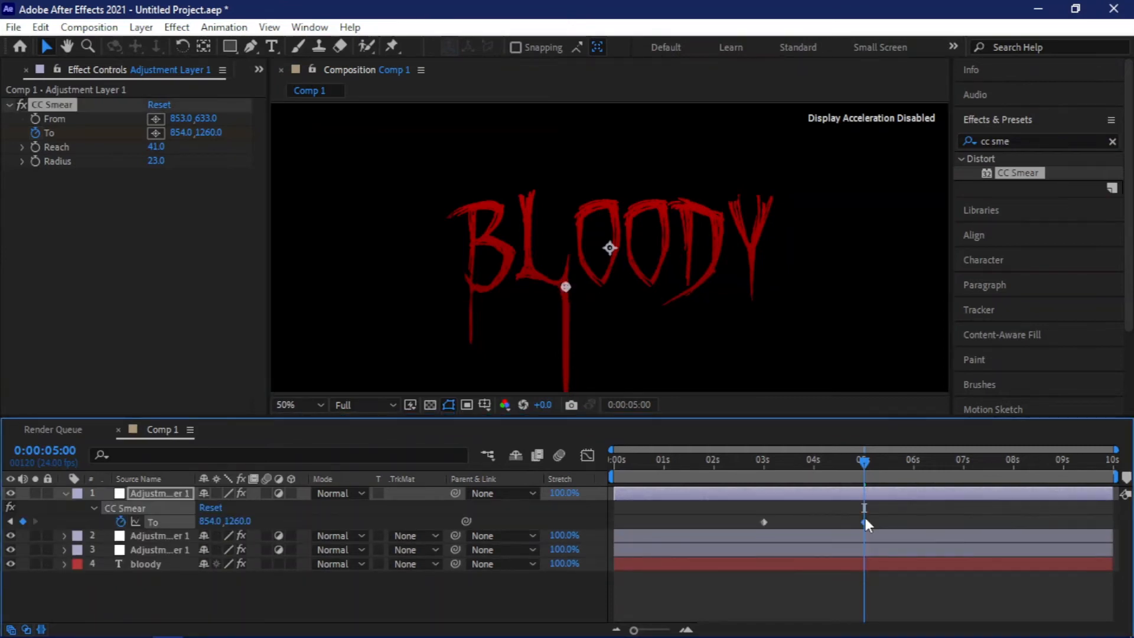
key("Delete")
- At 3 seconds, place the new copy's smear on the second O's lower tip, From about 1067, 619 and To about 1069, 630
left_click(763, 466)
key("Page_Down")
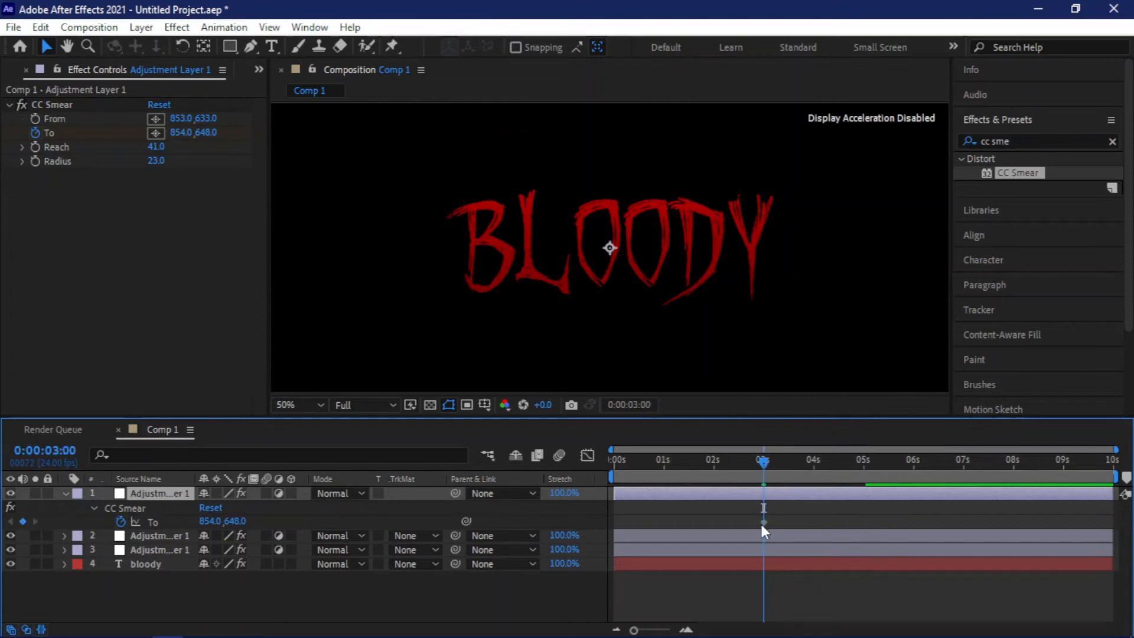
left_click(764, 522)
mouse_move(565, 287)
left_mouse_down()
mouse_move(650, 281)
mouse_move(623, 347)
mouse_move(648, 286)
left_mouse_up()
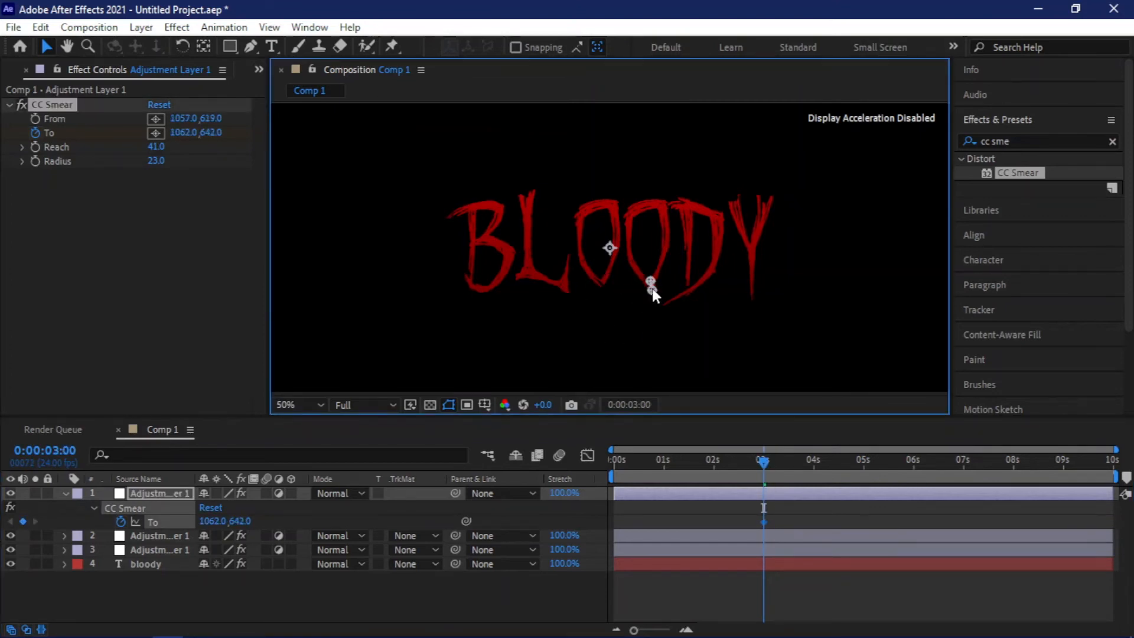
key("slash")
left_click_drag(700, 316, 699, 322)
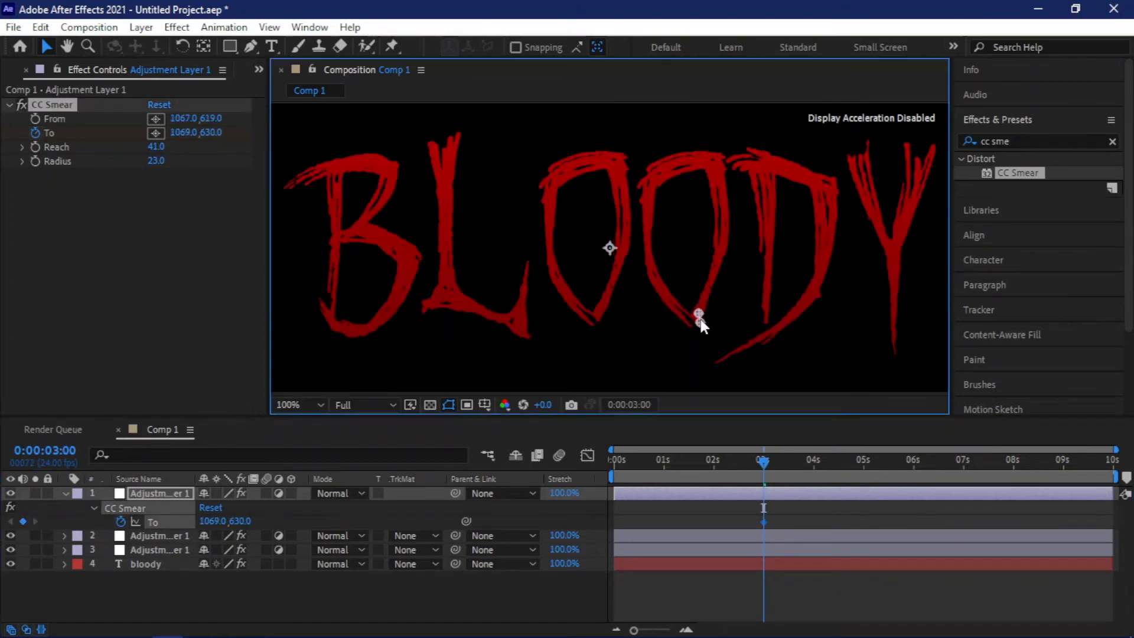
- At 5 seconds, move the second O smear's To point straight down to about 1067, 923
left_click(864, 463)
mouse_move(699, 325)
left_mouse_down()
mouse_move(697, 390)
mouse_move(628, 299)
mouse_move(634, 334)
left_mouse_up()
scroll(698, 390, "down", 3)
scroll(628, 299, "up", 1)
- Set the second O drip's Radius to 16 and lengthen it by lowering To to about 1067, 995
left_click(155, 161)
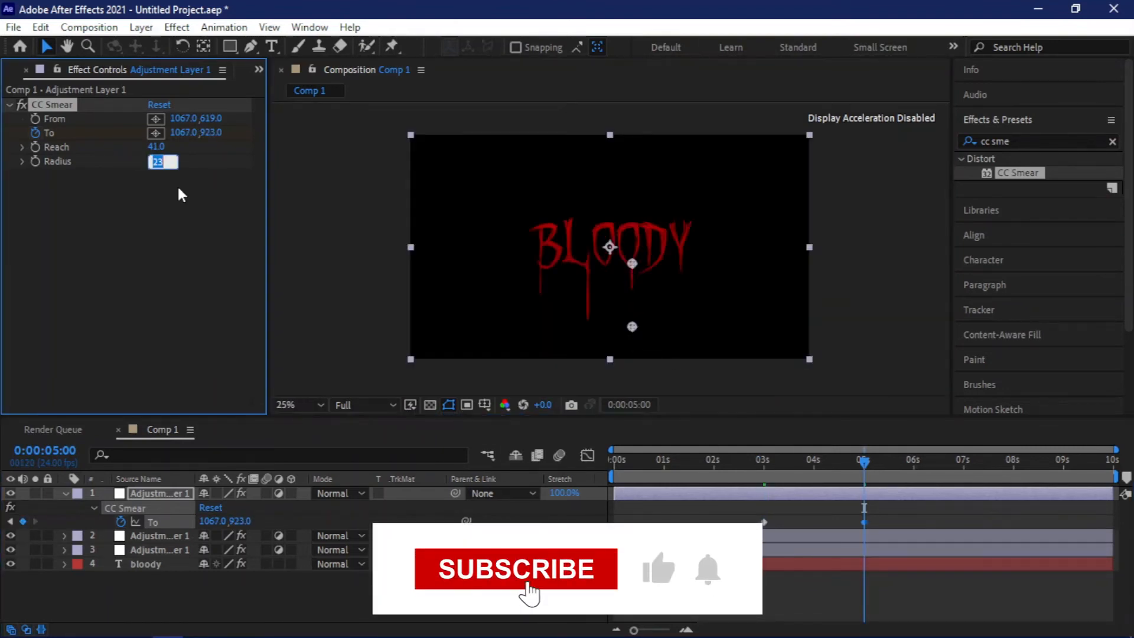
type("16")
key("Return")
left_click_drag(632, 327, 632, 342)
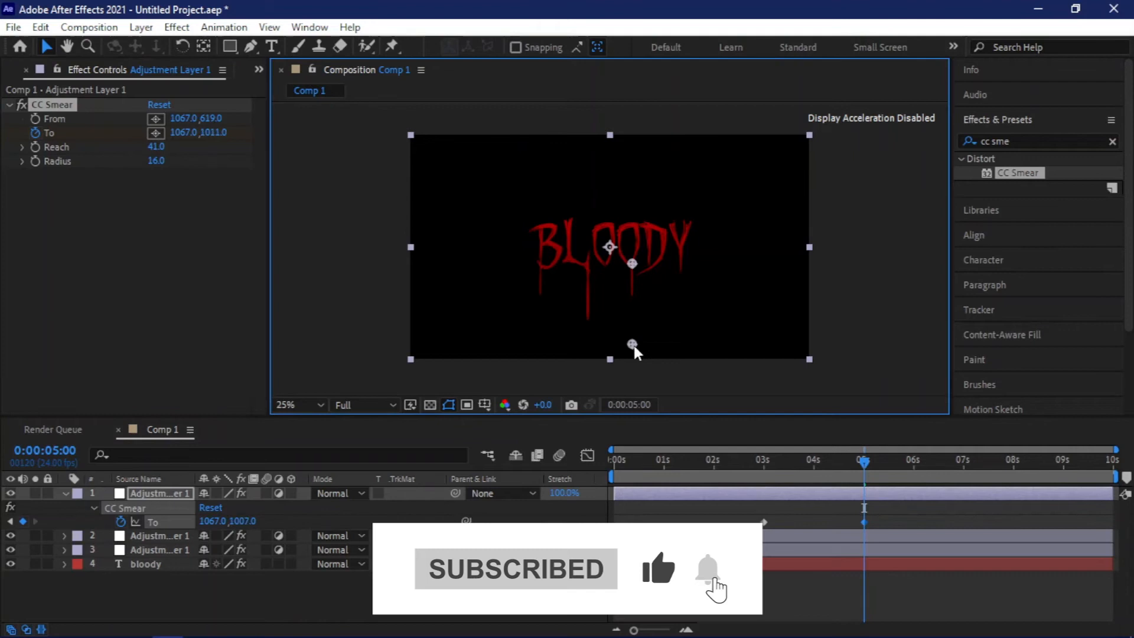
scroll(678, 334, "up", 1)
scroll(719, 338, "down", 1)
scroll(718, 332, "up", 1)
- Duplicate the second O's drip layer and move the copy's smear to the Y's lower tip at 3 seconds
key("ctrl+d")
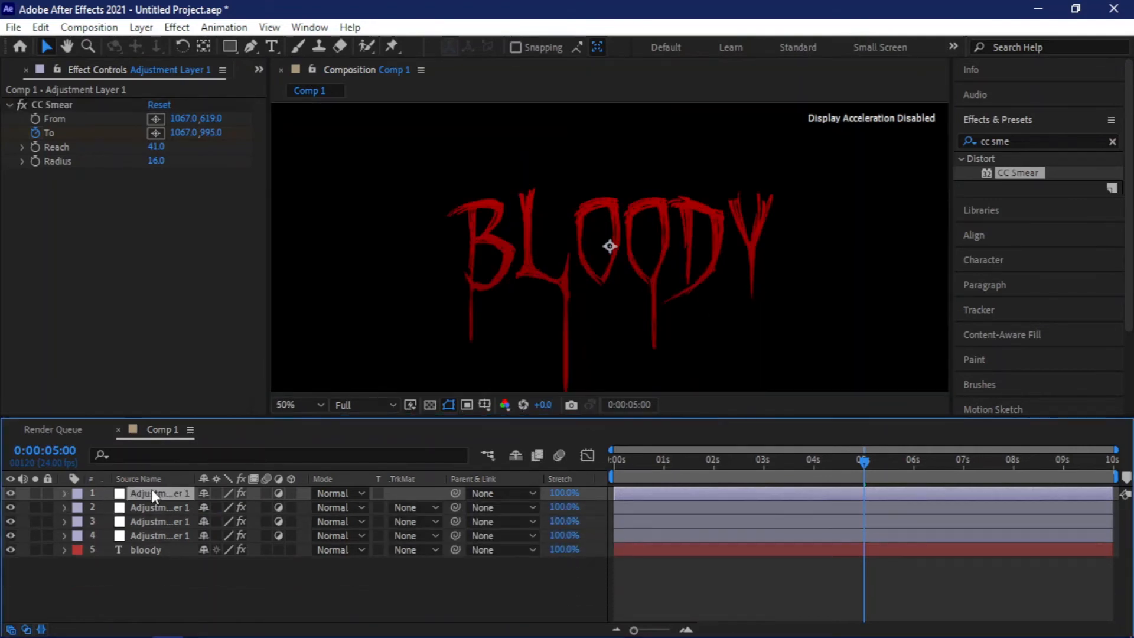
key("u")
left_click(762, 460)
scroll(654, 278, "up", 1)
mouse_move(698, 310)
left_mouse_down()
mouse_move(890, 325)
mouse_move(892, 338)
left_mouse_up()
- Refine the Y smear's From point to about 1303, 617 and, at 5 seconds, pull its To point down to about 1303, 1338
left_click(866, 460)
scroll(854, 350, "down", 2)
left_click_drag(679, 269, 681, 314)
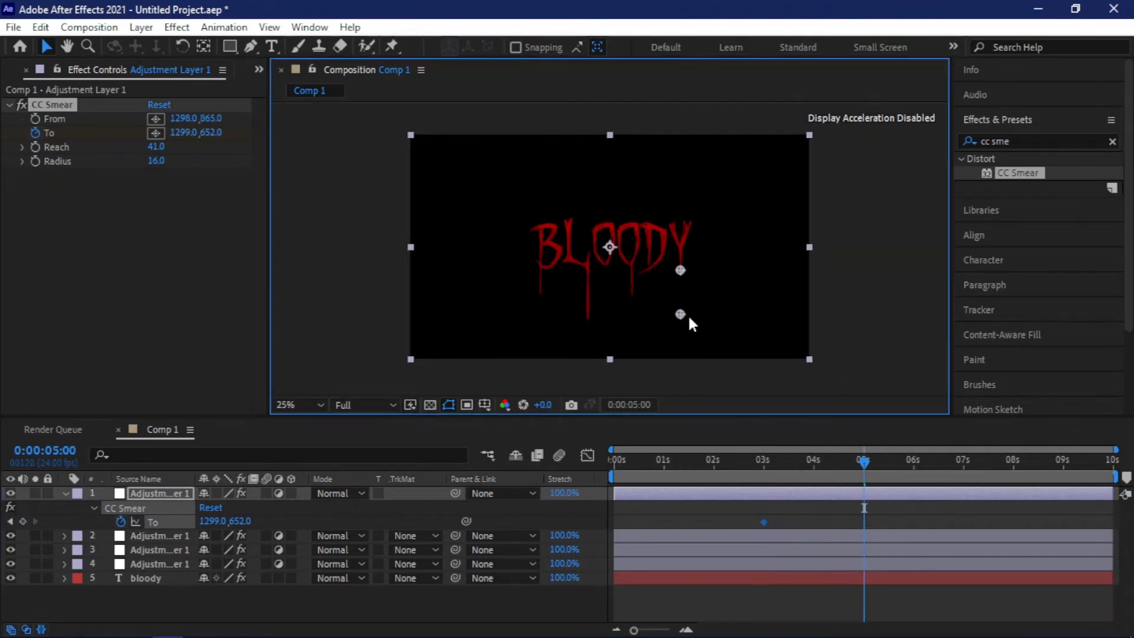
scroll(692, 353, "up", 4)
left_click_drag(156, 160, 168, 160)
left_click_drag(891, 337, 897, 334)
scroll(883, 347, "down", 1)
mouse_move(751, 376)
left_mouse_down()
mouse_move(754, 286)
mouse_move(772, 493)
left_mouse_up()
scroll(715, 349, "down", 4)
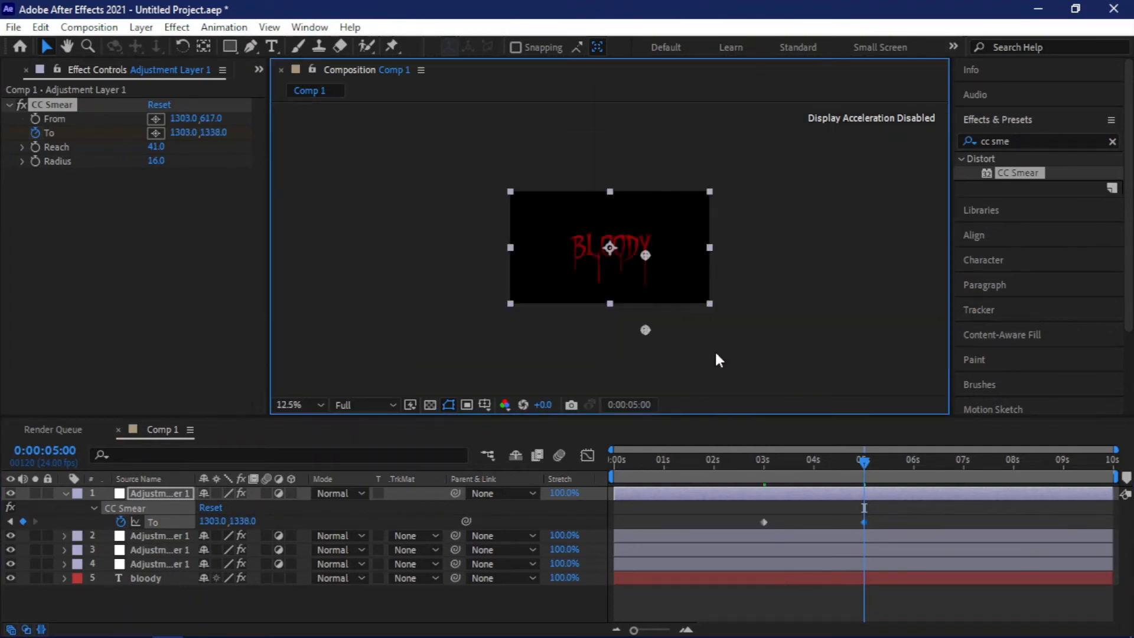
- Slant the Y's drip slightly by shifting its CC Smear To point at 5 seconds to about 1327, 1338
left_click_drag(645, 330, 648, 329)
scroll(576, 281, "up", 2)
scroll(672, 274, "down", 2)
left_click(65, 494)
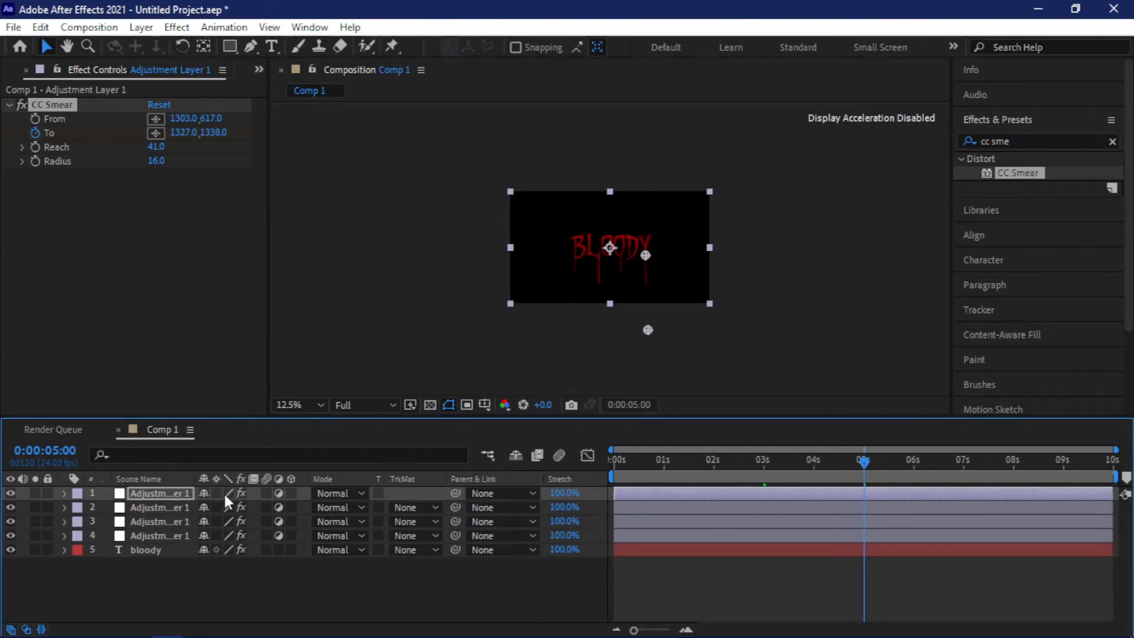
- Apply Easy Ease to the CC Smear To keyframes at 3 and 5 seconds on all four adjustment layers
left_click(155, 533, "shift")
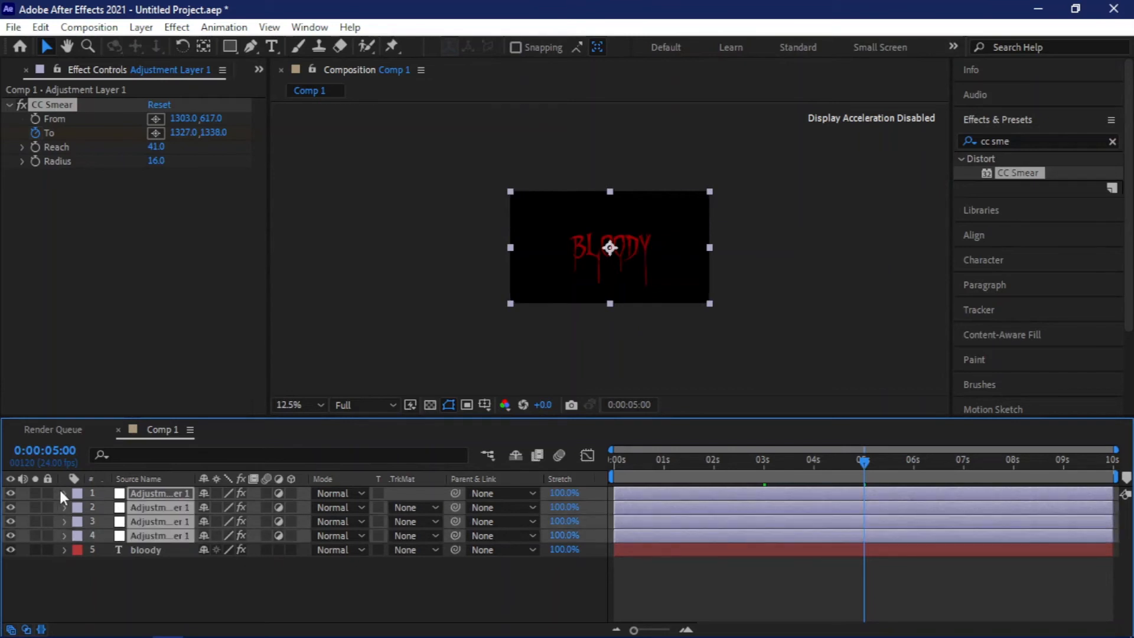
key("u")
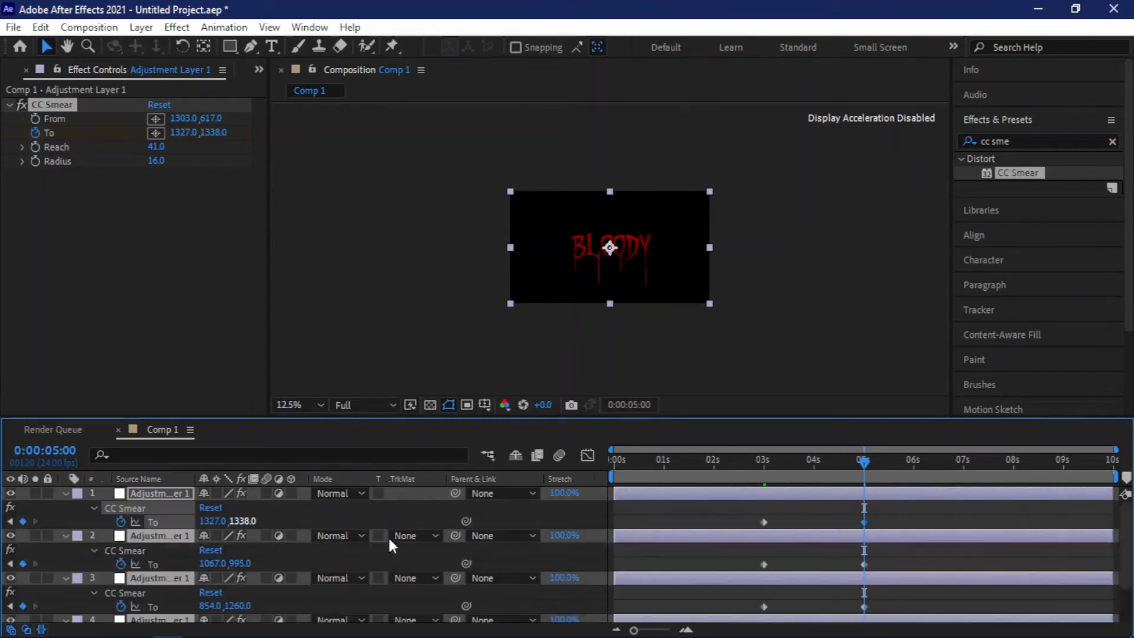
mouse_move(716, 504)
left_mouse_down()
mouse_move(833, 601)
mouse_move(886, 627)
mouse_move(888, 602)
left_mouse_up()
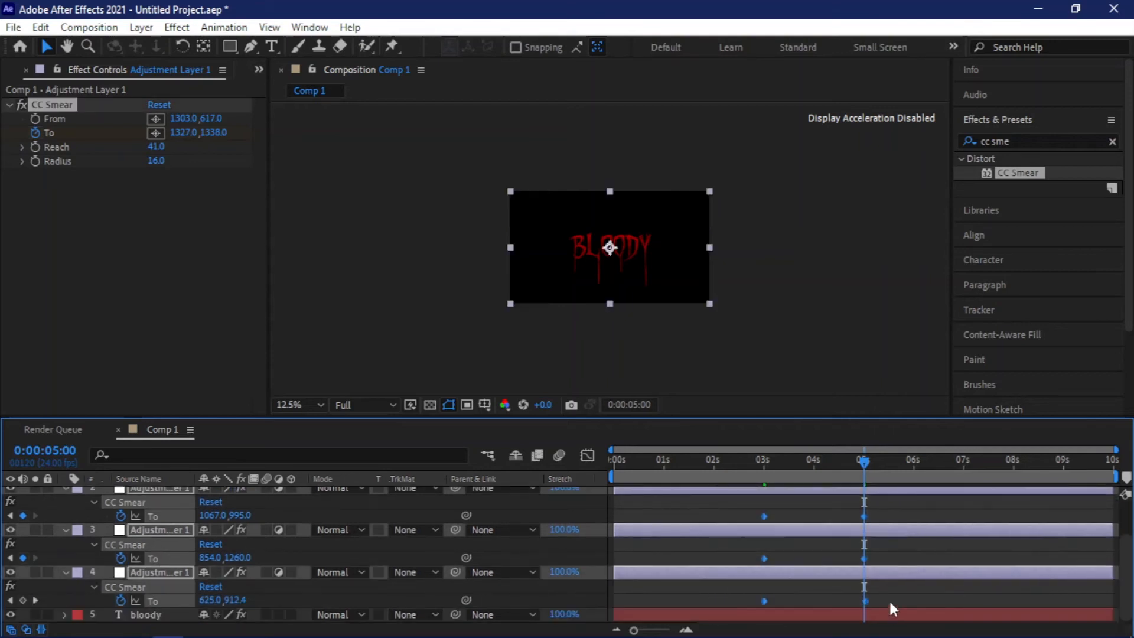
key("F9")
- Preview the title animation with its eased drips from the start of the composition
key("Home")
left_click(864, 460)
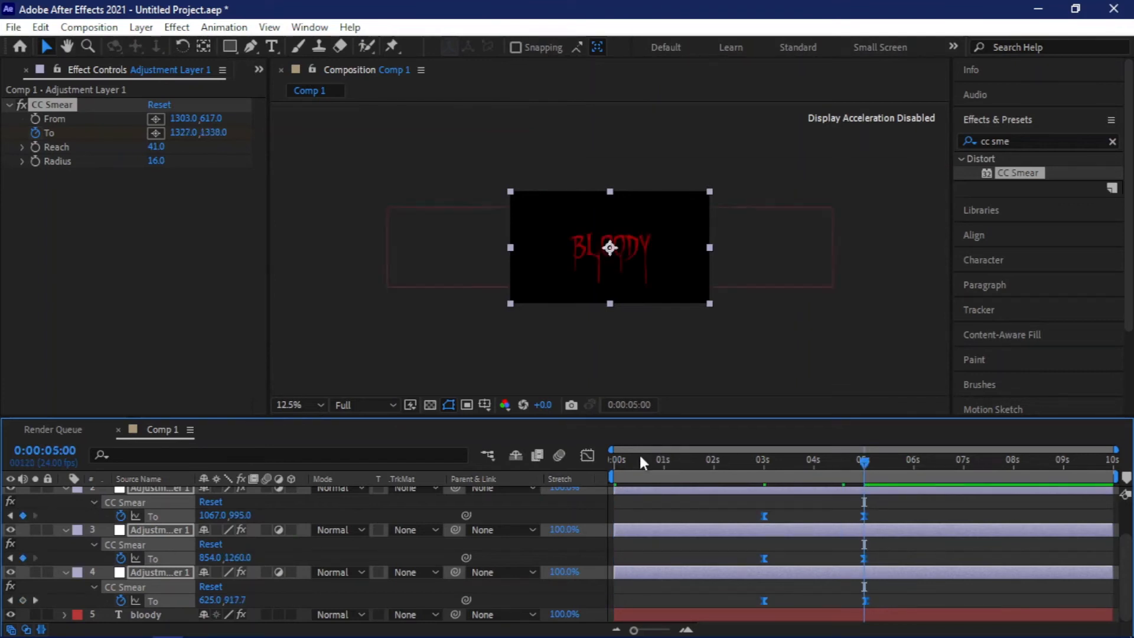
key("Home")
key("space")
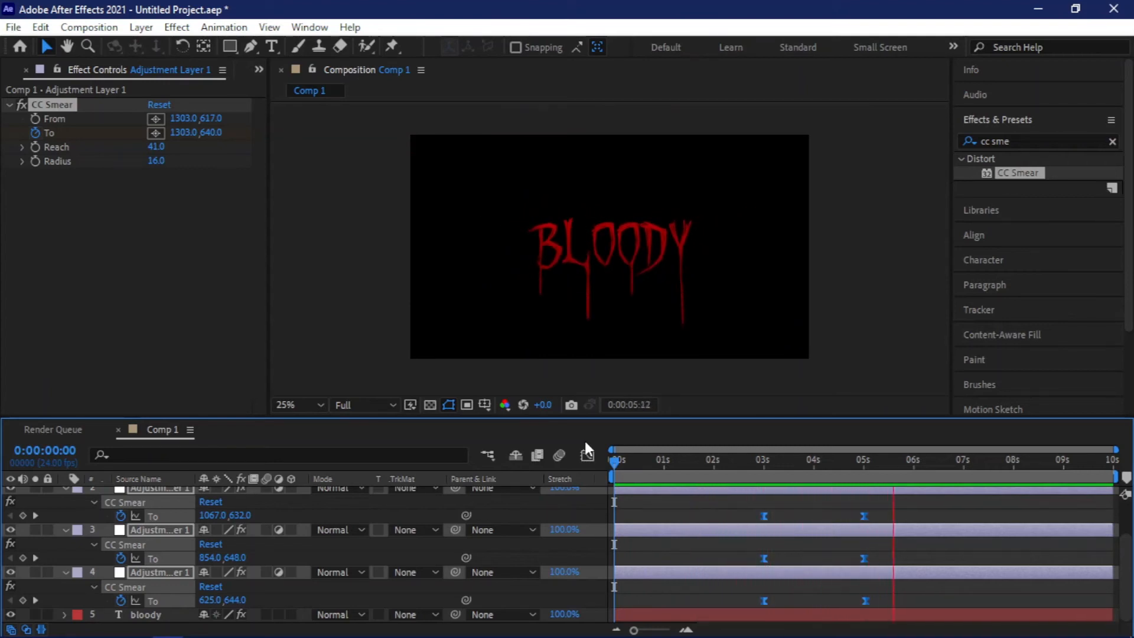
key("space")
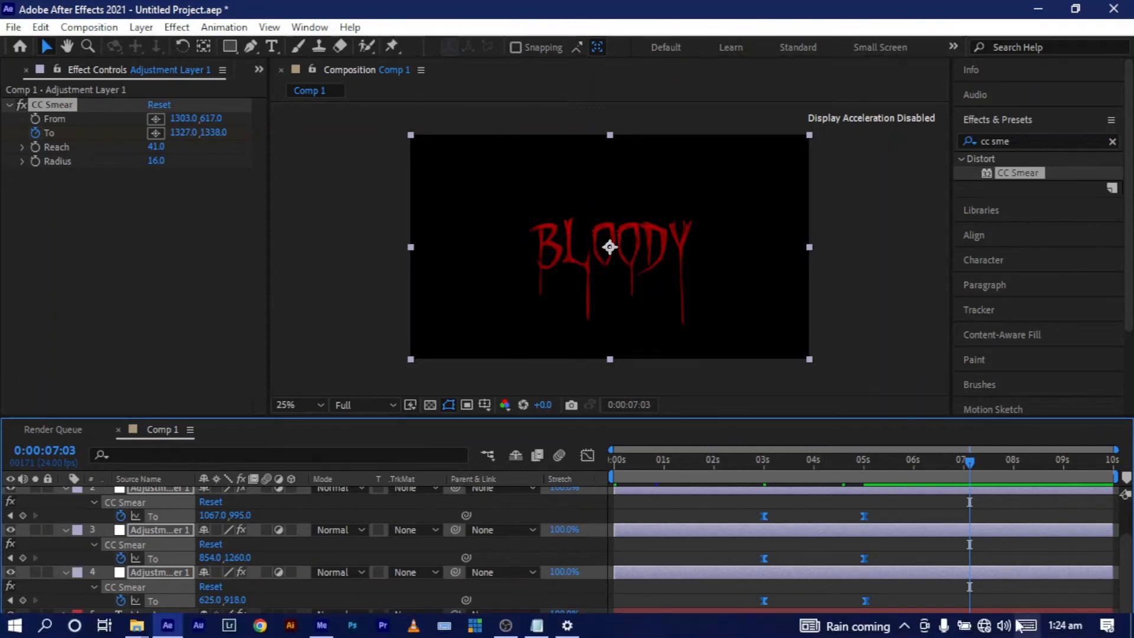
left_click(914, 546)
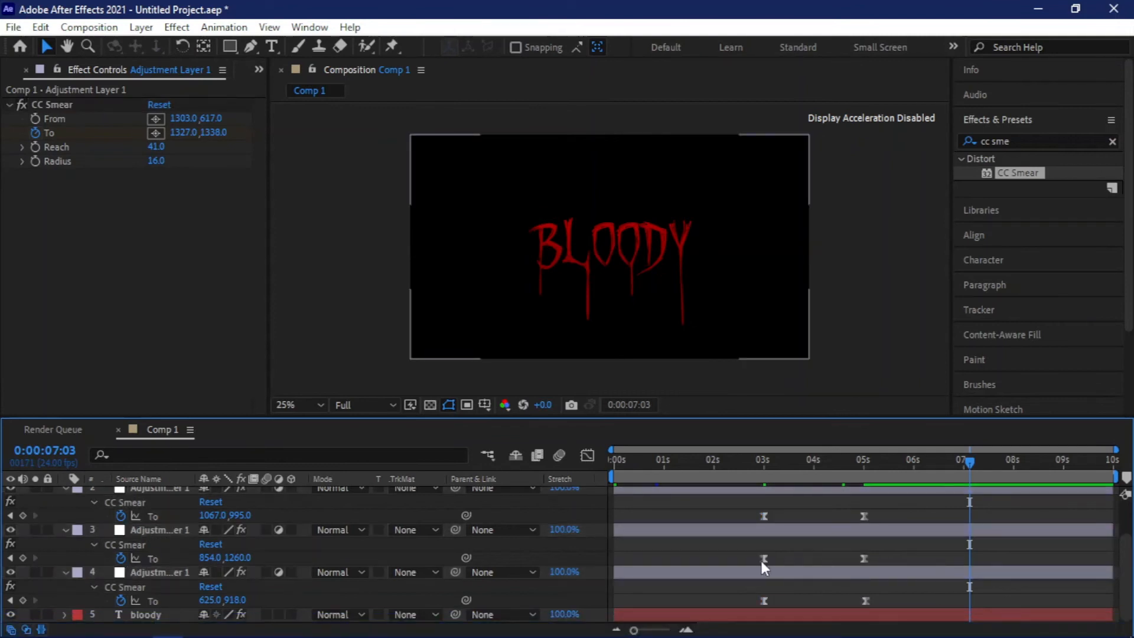
mouse_move(766, 564)
left_click_drag(765, 561, 790, 552)
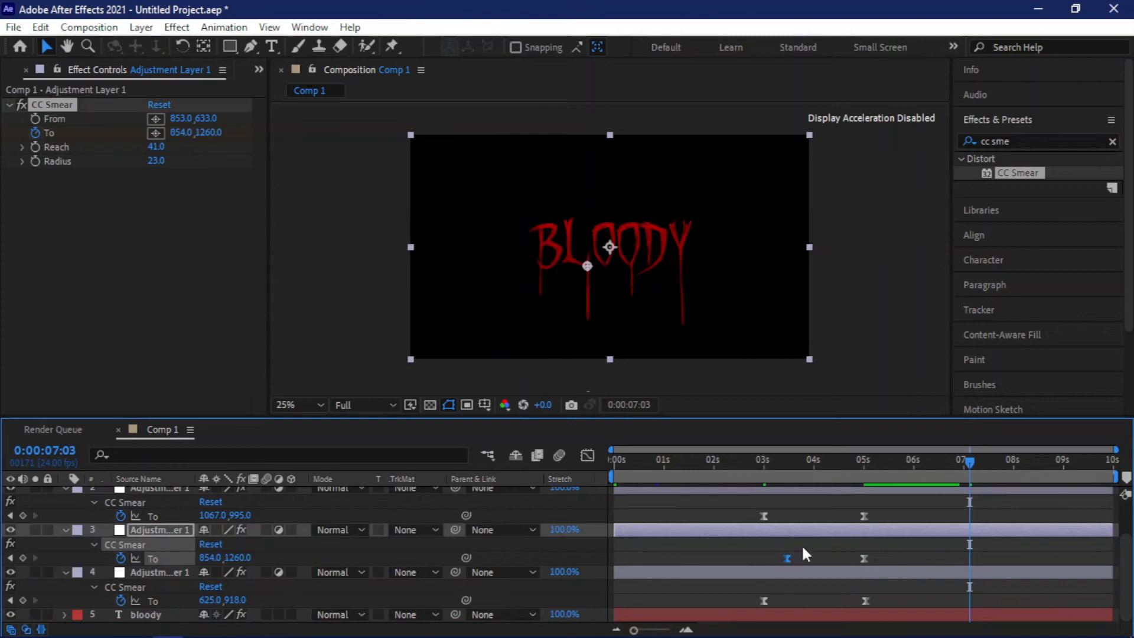
key("ctrl+z")
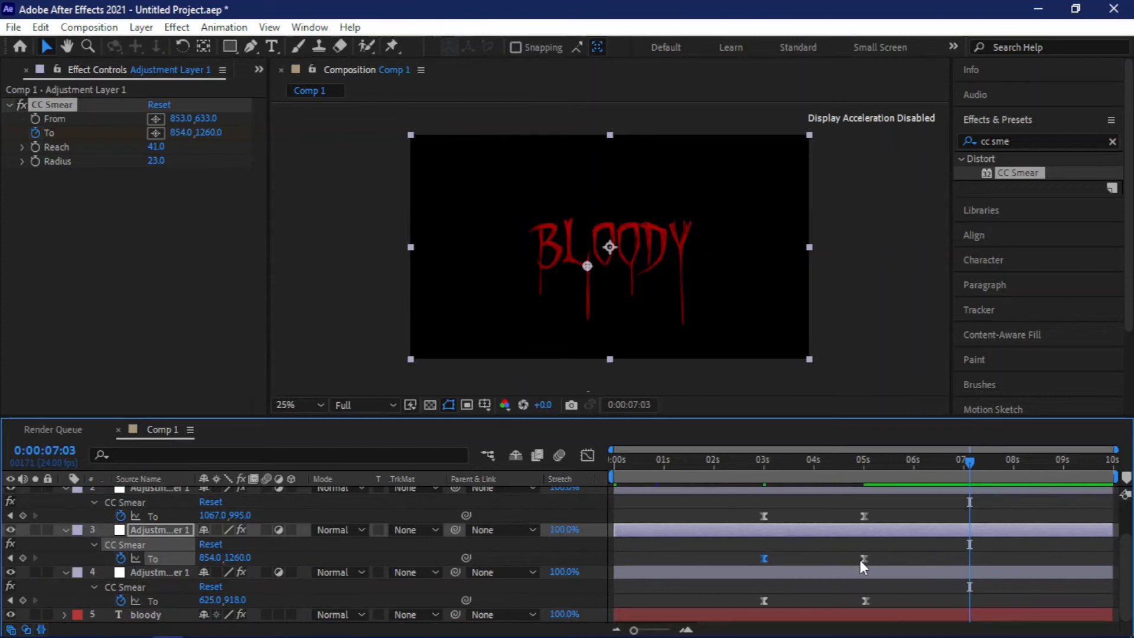
- Stagger the CC Smear To keyframe pairs to start at about 3.4 s on layer 3, 3.5 s on layer 1 and 3.2 s on layer 2
left_click_drag(919, 548, 778, 555)
scroll(827, 538, "up", 1)
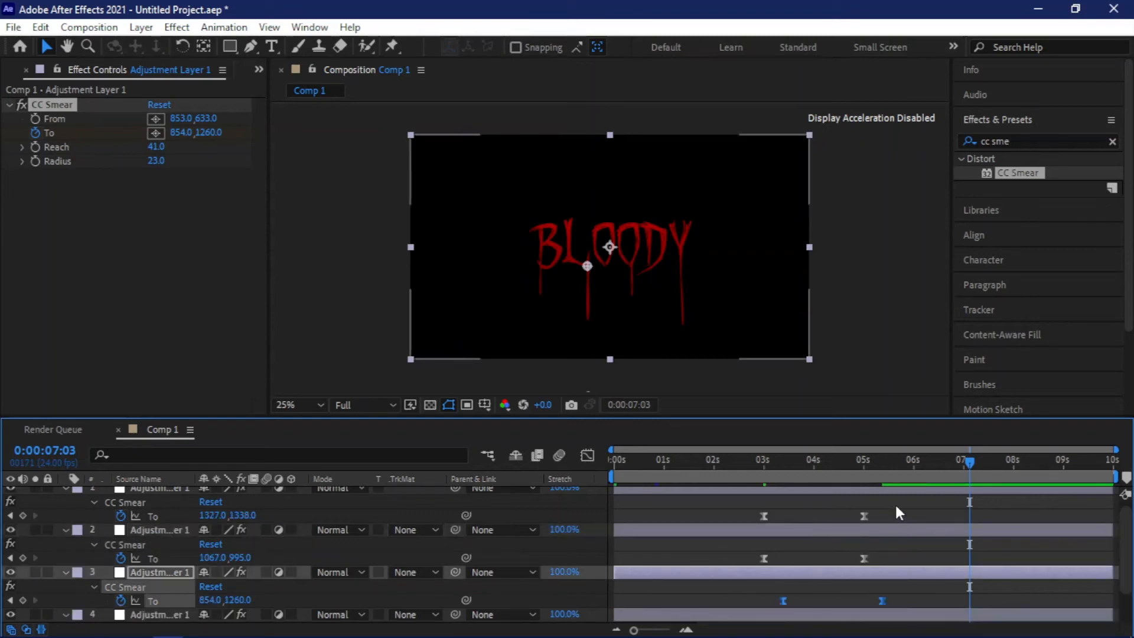
left_click_drag(900, 505, 793, 517)
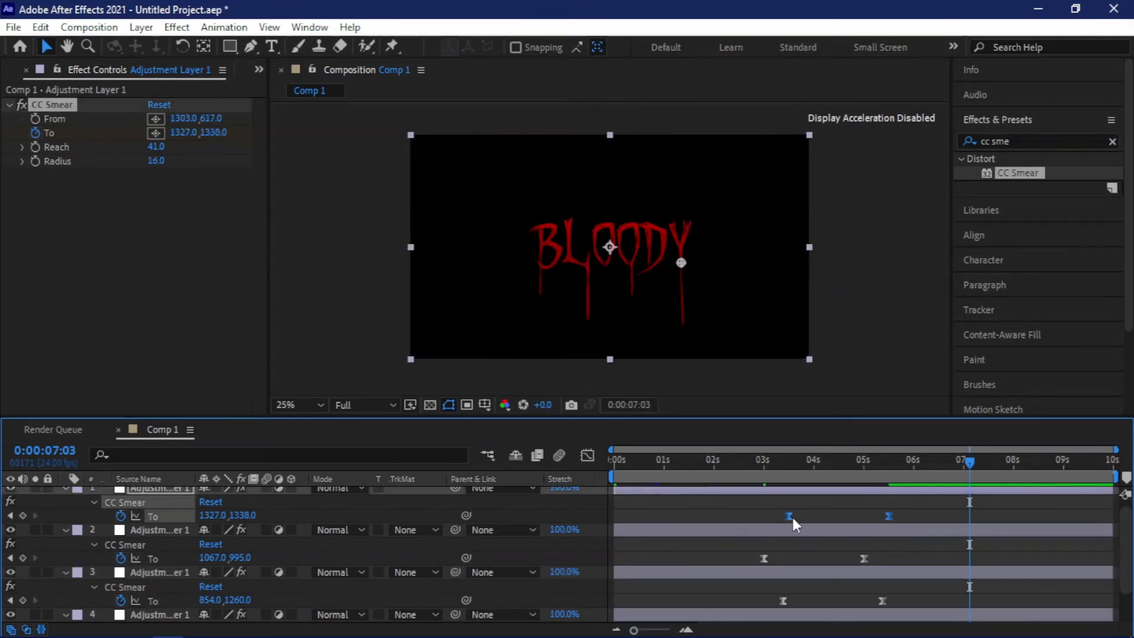
left_click_drag(789, 515, 791, 519)
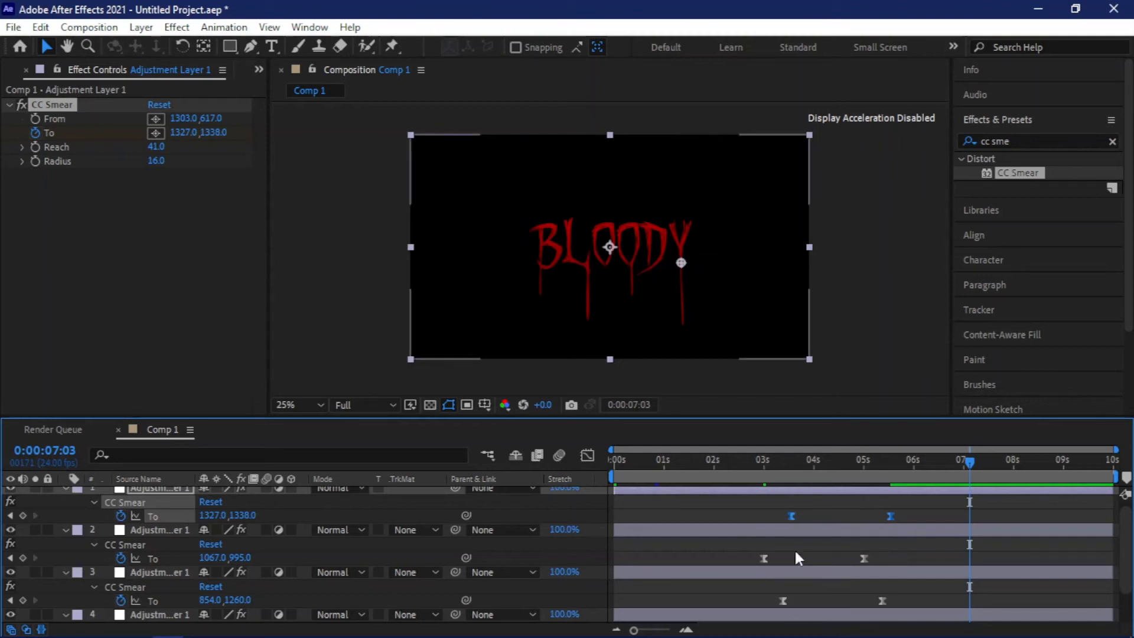
left_click_drag(918, 544, 775, 558)
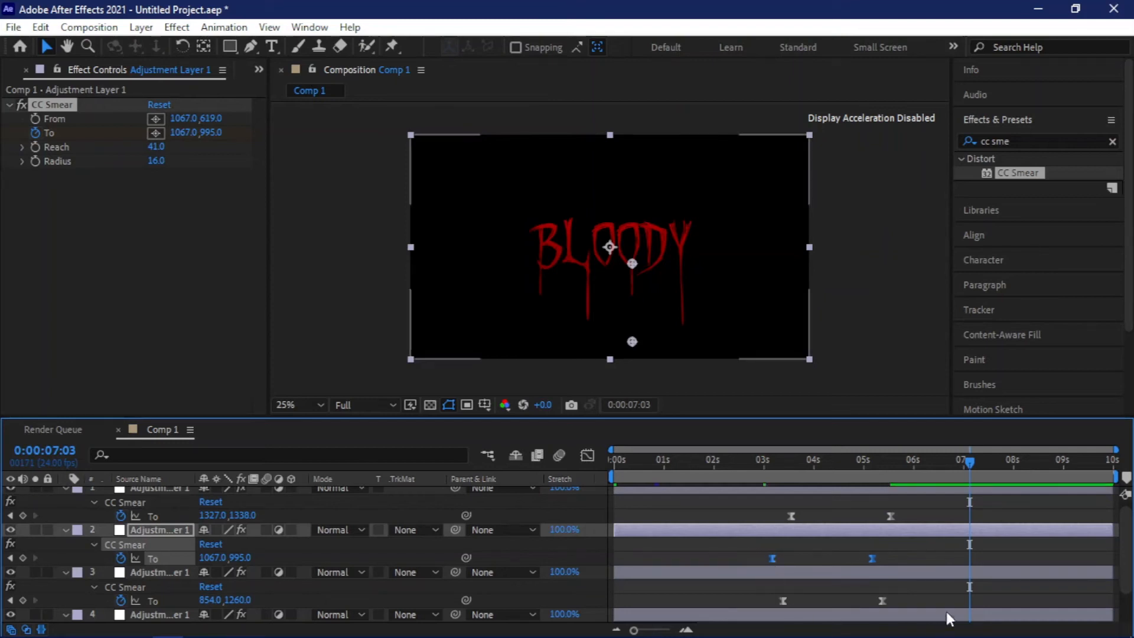
- Delay the To keyframe pairs to start at about 3.8 s on layer 4 and 4.3 s on layer 3, and preview from the start
scroll(902, 599, "down", 1)
left_click_drag(874, 588, 810, 597)
mouse_move(784, 557)
left_mouse_down()
mouse_move(801, 555)
mouse_move(784, 563)
left_mouse_up()
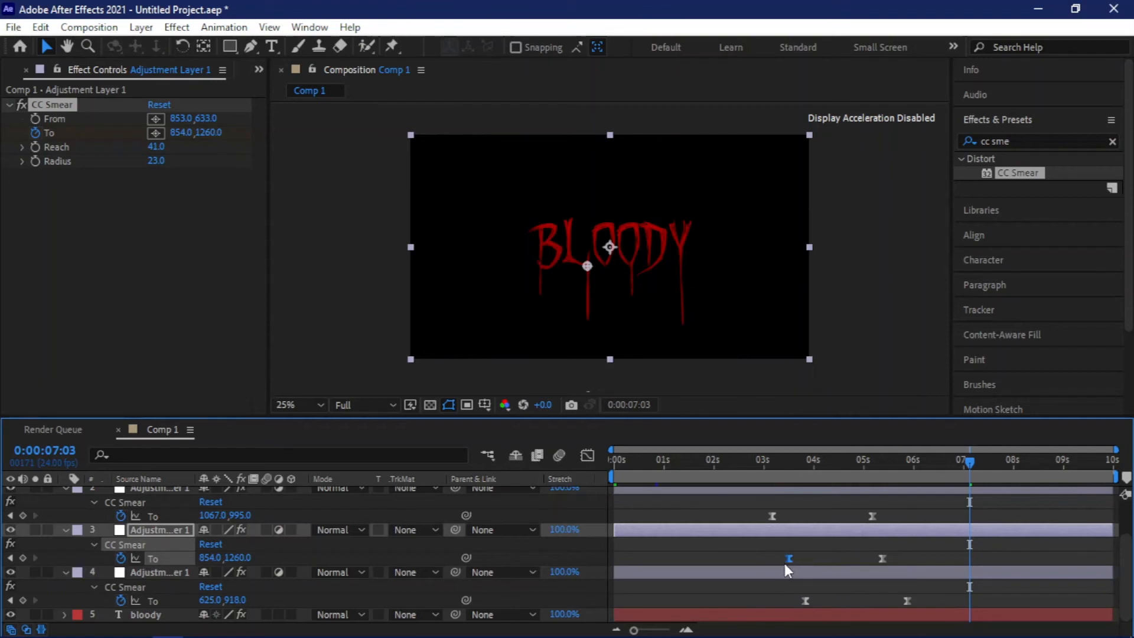
mouse_move(927, 536)
left_mouse_down()
mouse_move(779, 561)
mouse_move(831, 557)
left_mouse_up()
scroll(833, 558, "up", 2)
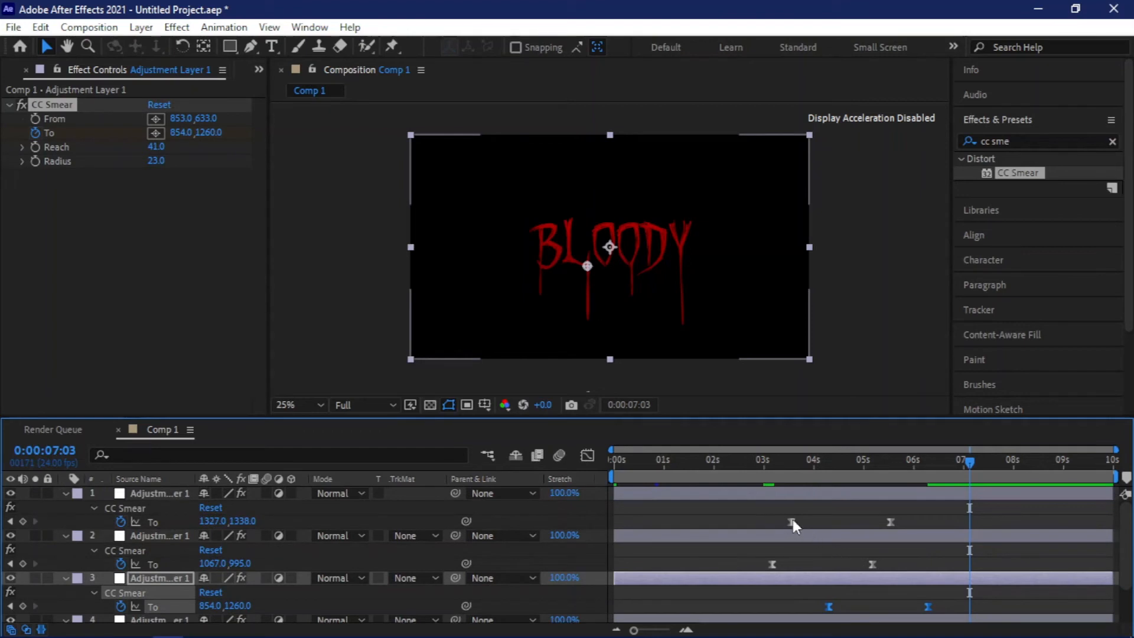
left_click_drag(753, 461, 527, 448)
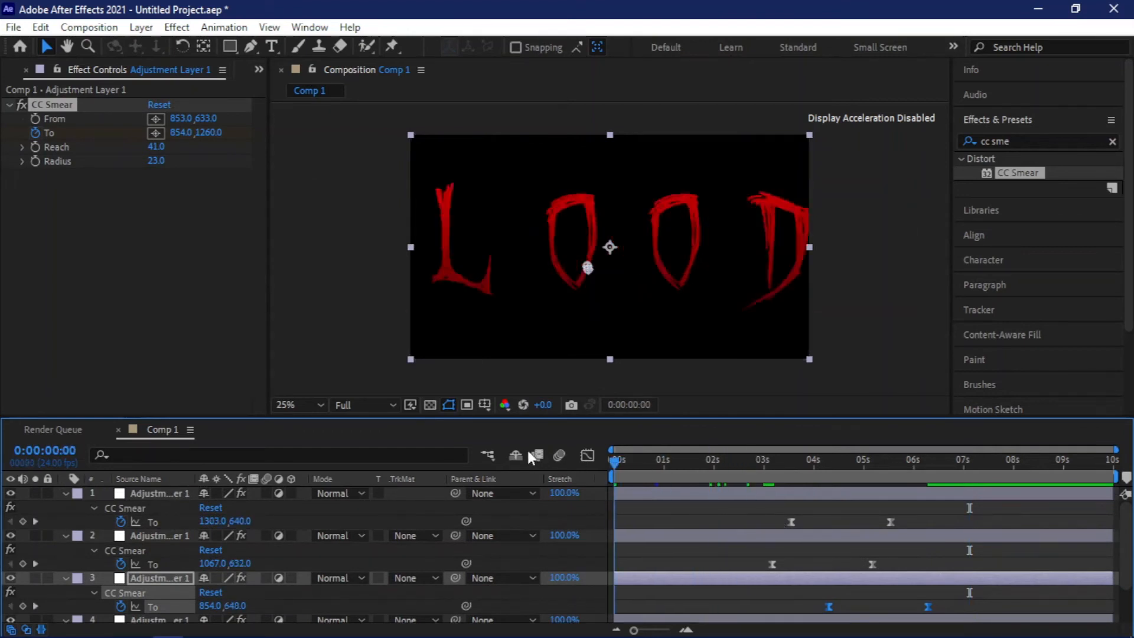
key("space")
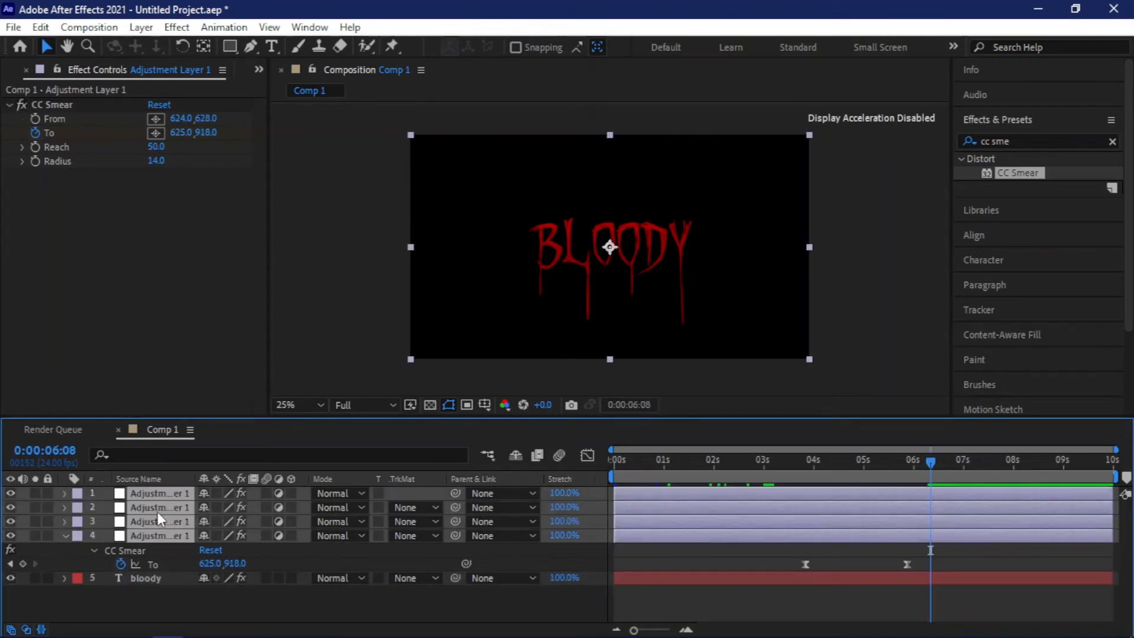
- Reveal the adjustment layers' keyframes and shift layer 4's To keyframes earlier to about 3.2 s and 5.2 s
key("u")
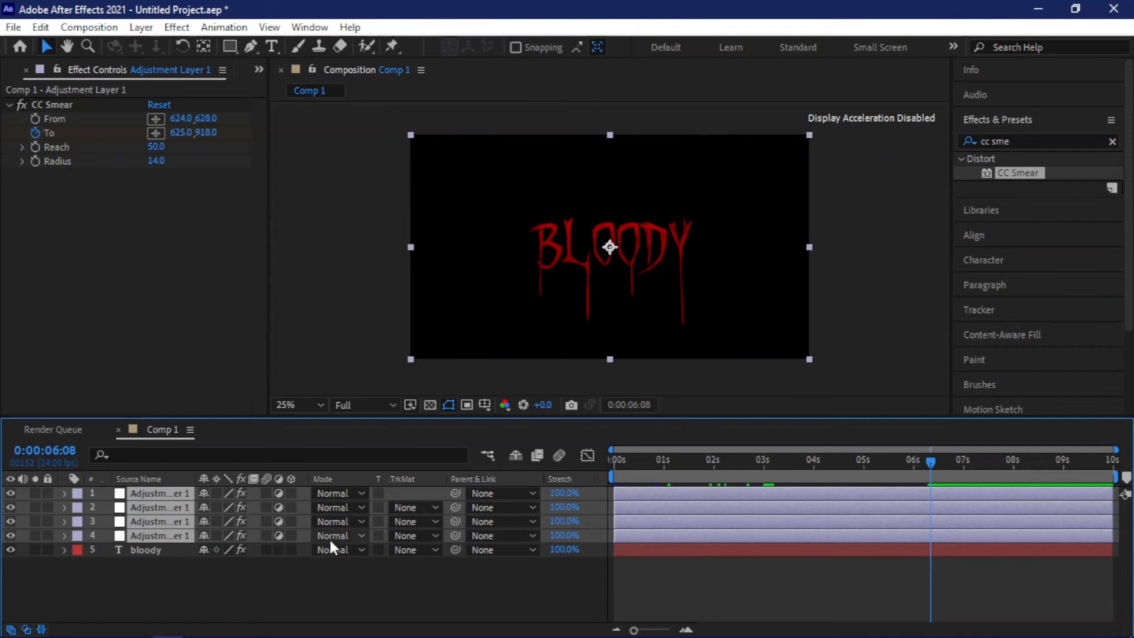
key("u")
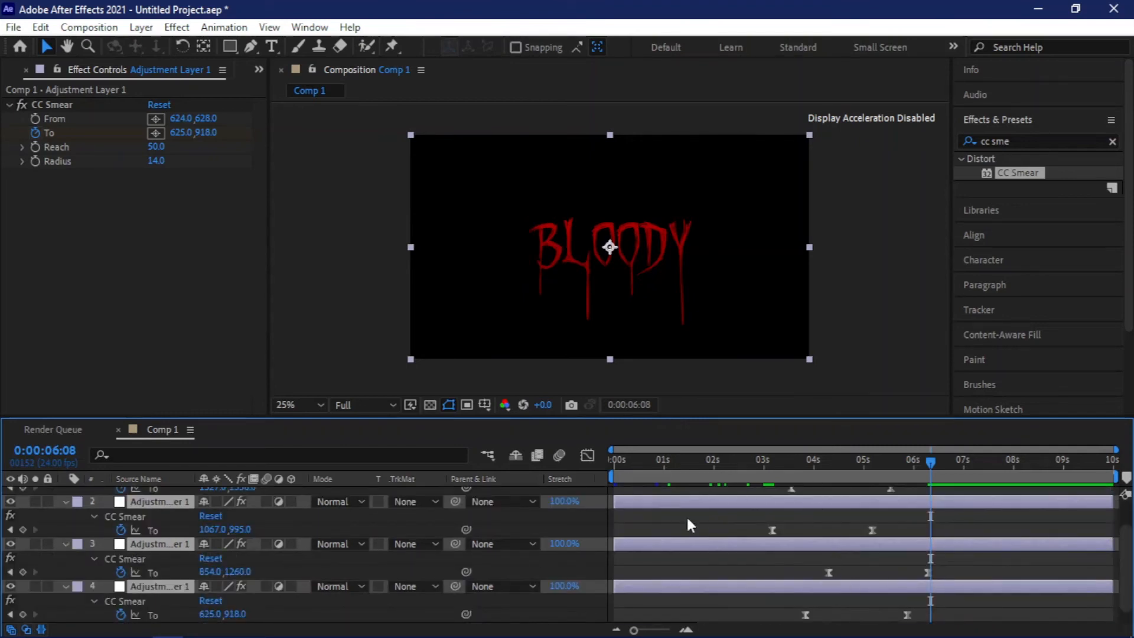
left_click_drag(980, 604, 798, 619)
left_click(782, 615)
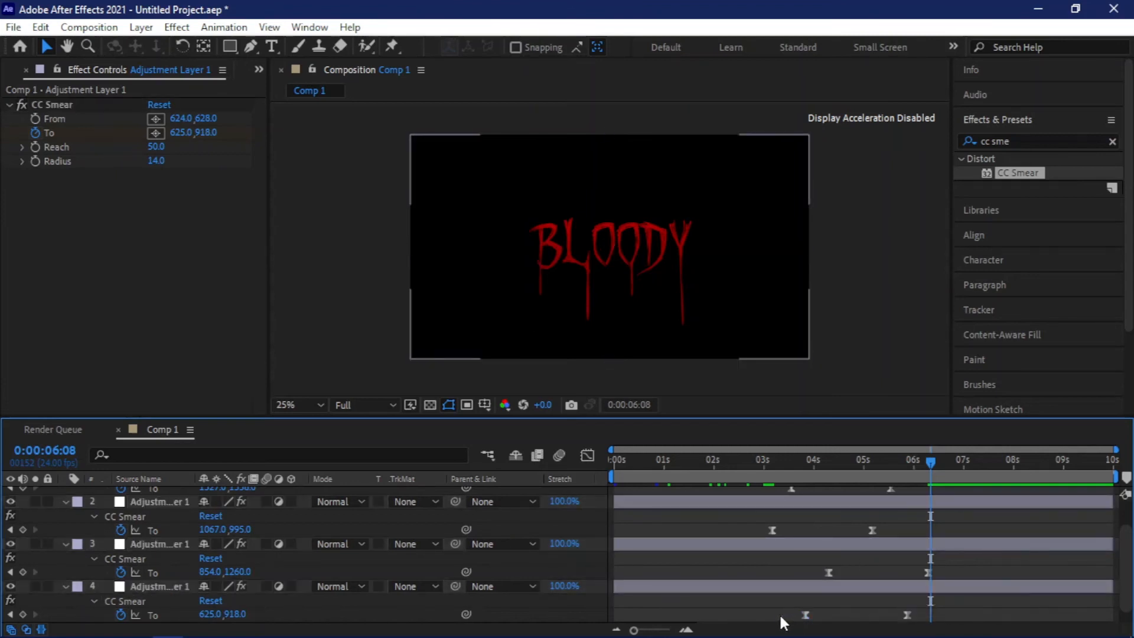
left_click_drag(778, 615, 933, 608)
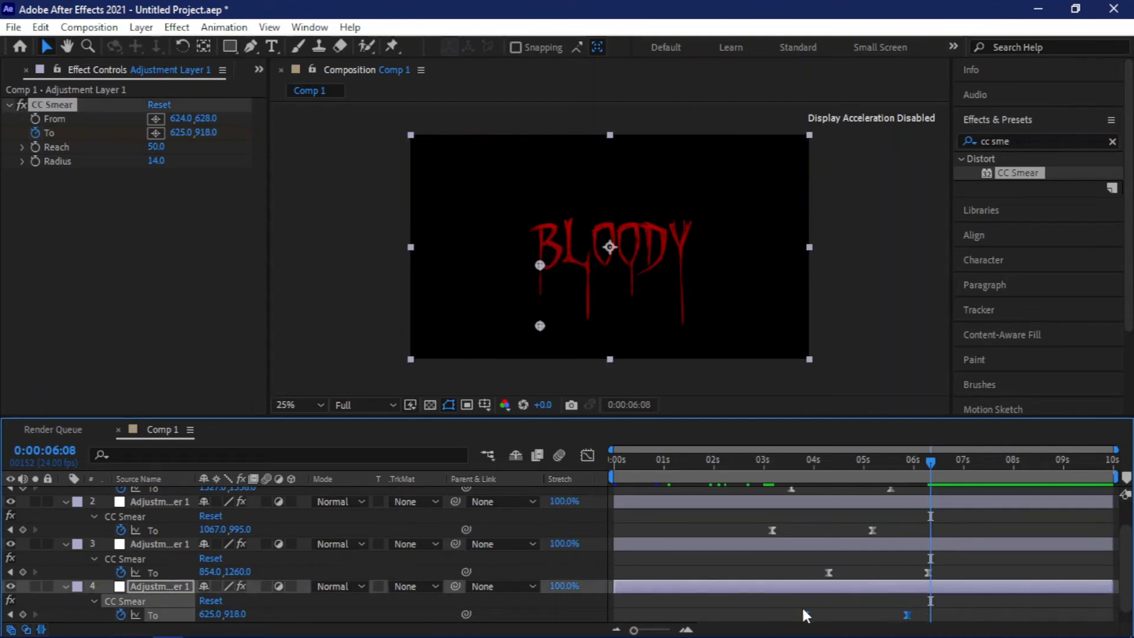
left_click_drag(807, 614, 775, 615)
- Preview the retimed drips from the start of the composition
key("Home")
key("space")
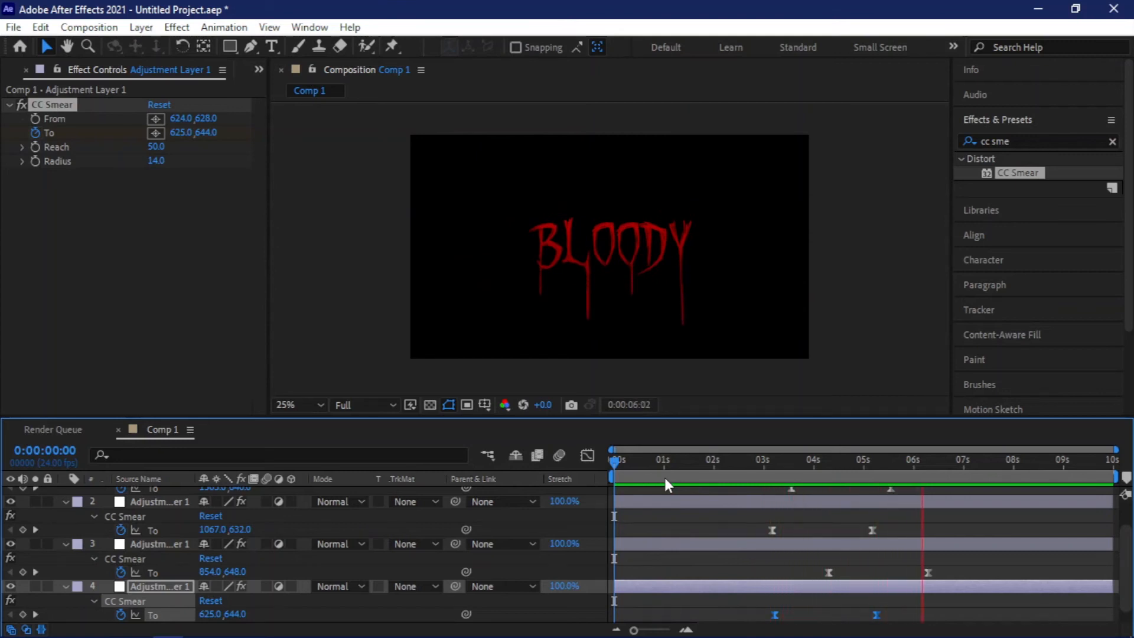
key("space")
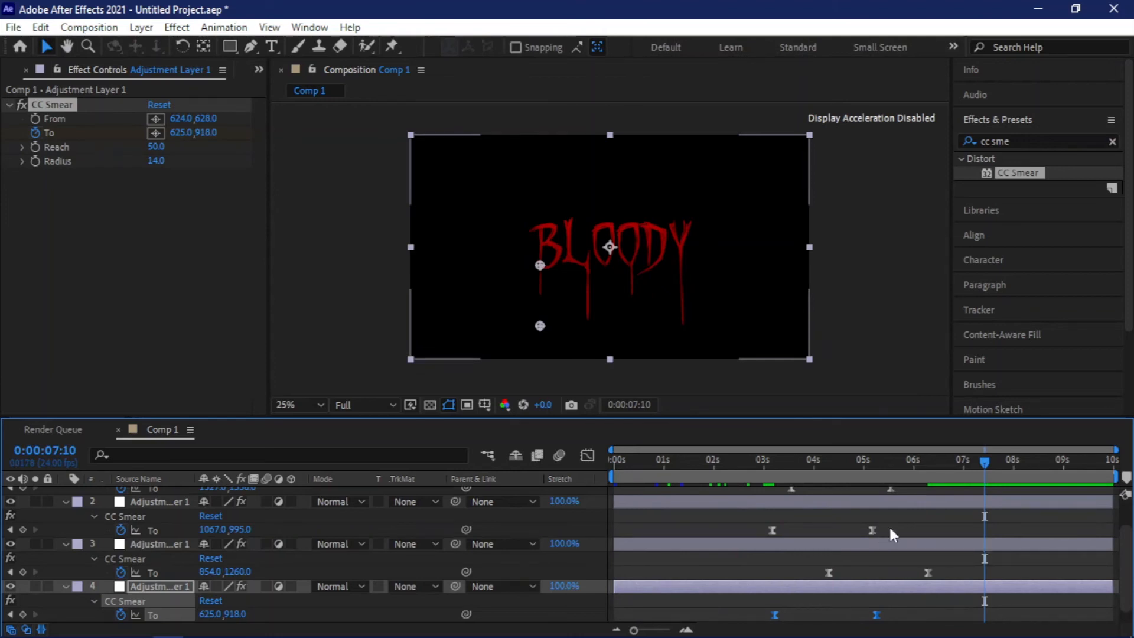
- Slow the drips on layers 1 and 2 by moving their ending To keyframes to about 6.2 s and 6.3 s
left_click_drag(873, 530, 922, 524)
scroll(919, 517, "up", 2)
scroll(969, 539, "down", 1)
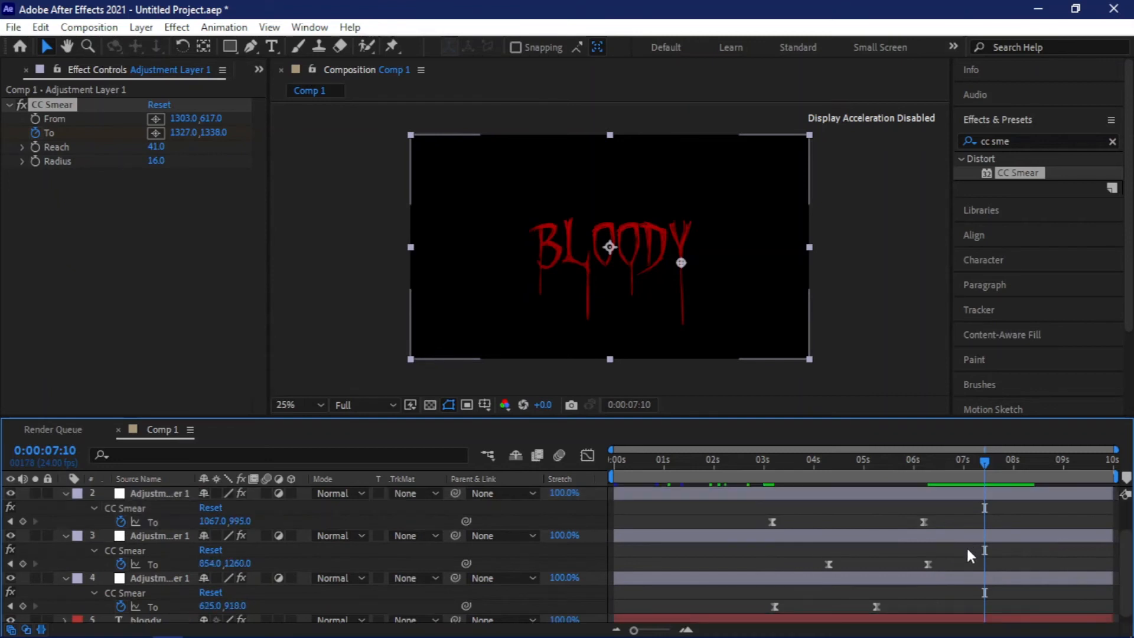
scroll(967, 550, "up", 1)
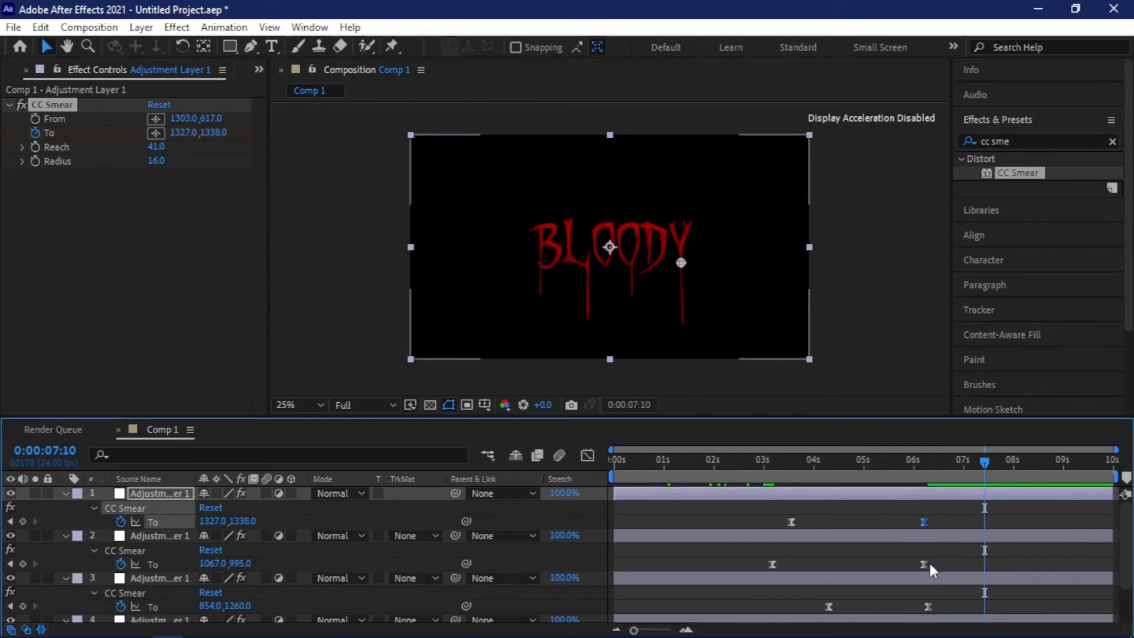
left_click_drag(924, 565, 931, 566)
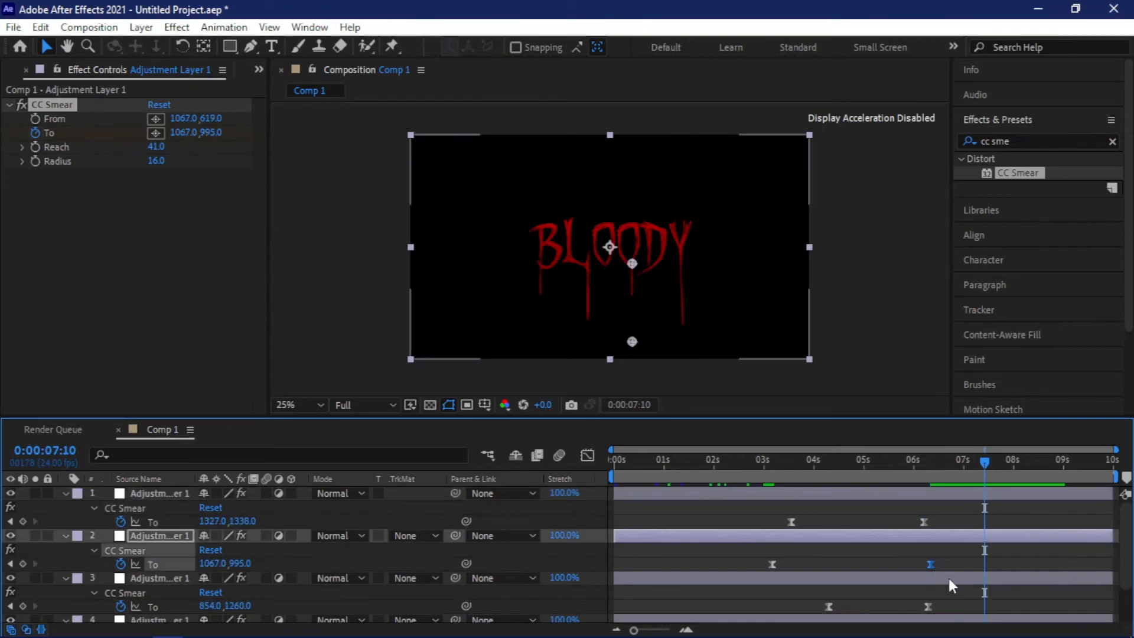
mouse_move(945, 609)
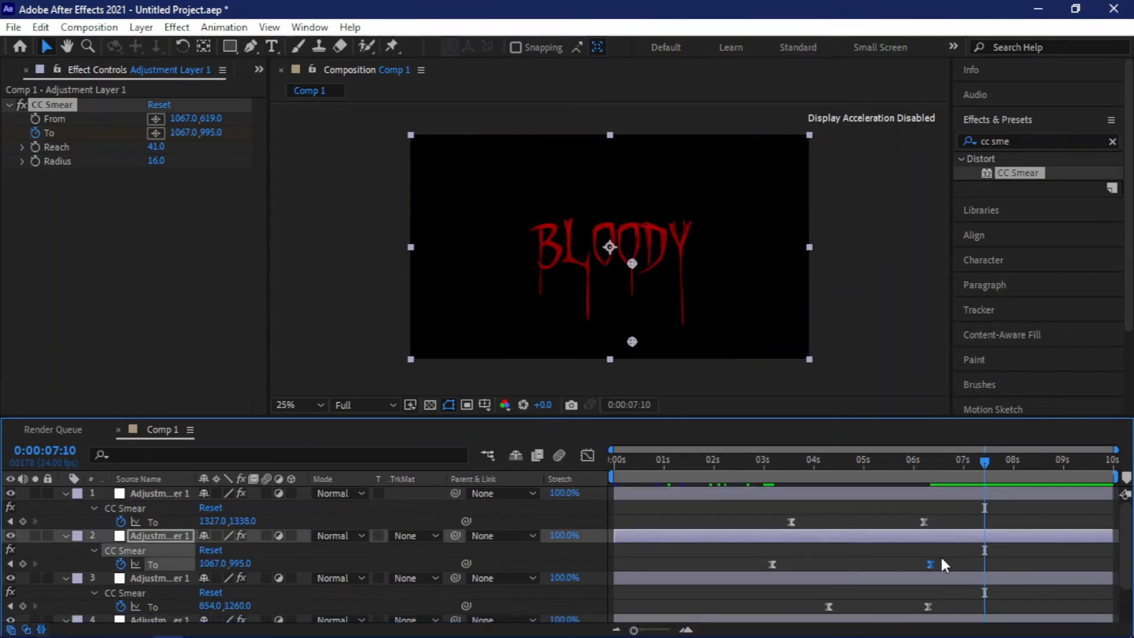
- Align the ending To keyframes of layers 4, 3 and 1 at about 0:00:06:09 and preview from the start
scroll(940, 557, "down", 1)
left_click_drag(876, 605, 933, 612)
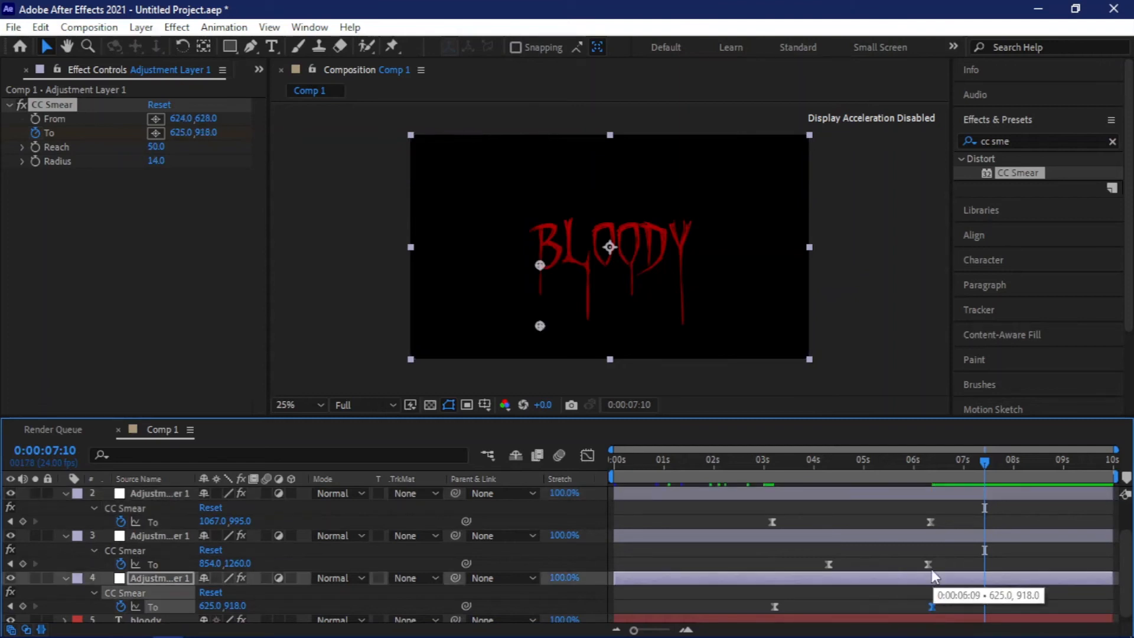
left_click_drag(927, 563, 931, 564)
scroll(948, 530, "up", 1)
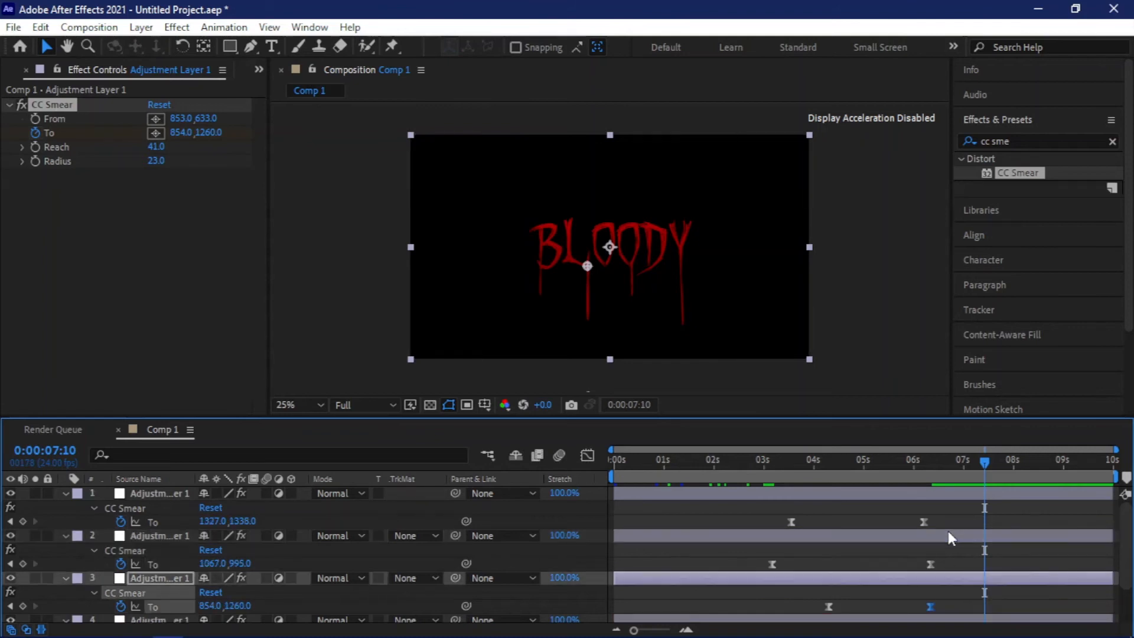
left_click_drag(926, 523, 931, 520)
left_click_drag(793, 465, 554, 459)
key("space")
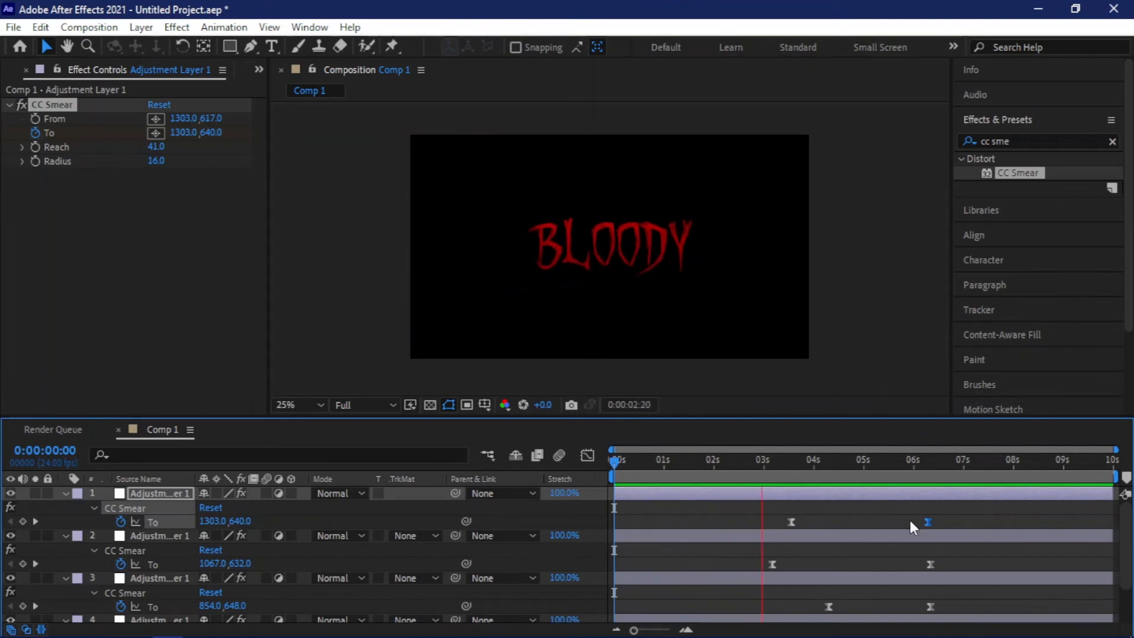
- Stop the preview and collapse the properties of all four adjustment layers in the timeline
left_click(169, 572)
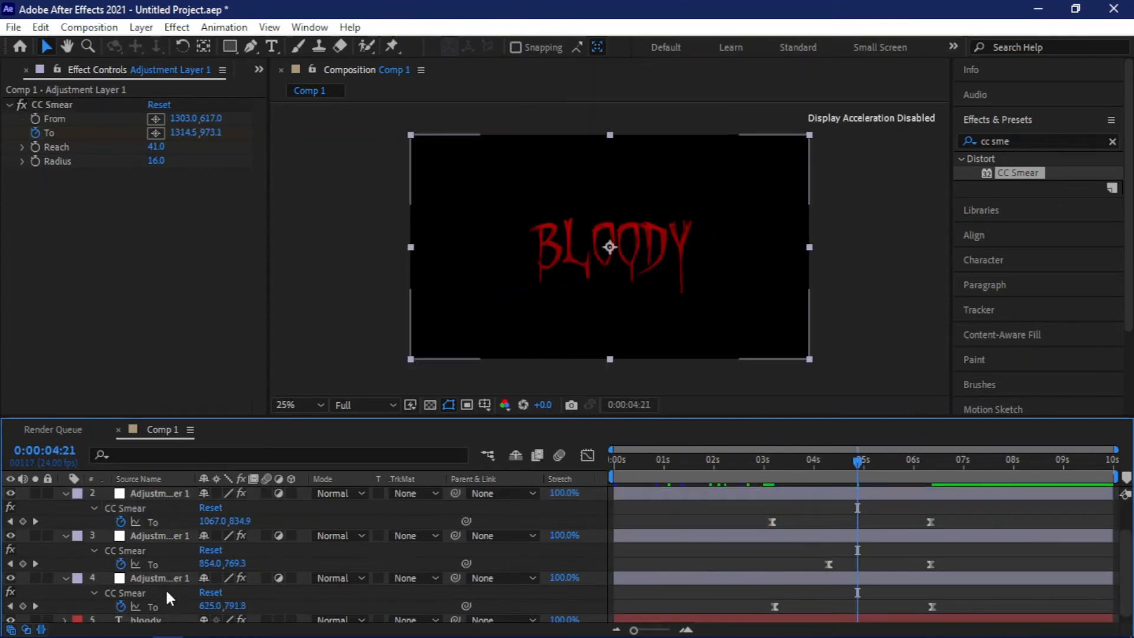
scroll(166, 591, "down", 2)
scroll(144, 537, "up", 2)
left_click(66, 513)
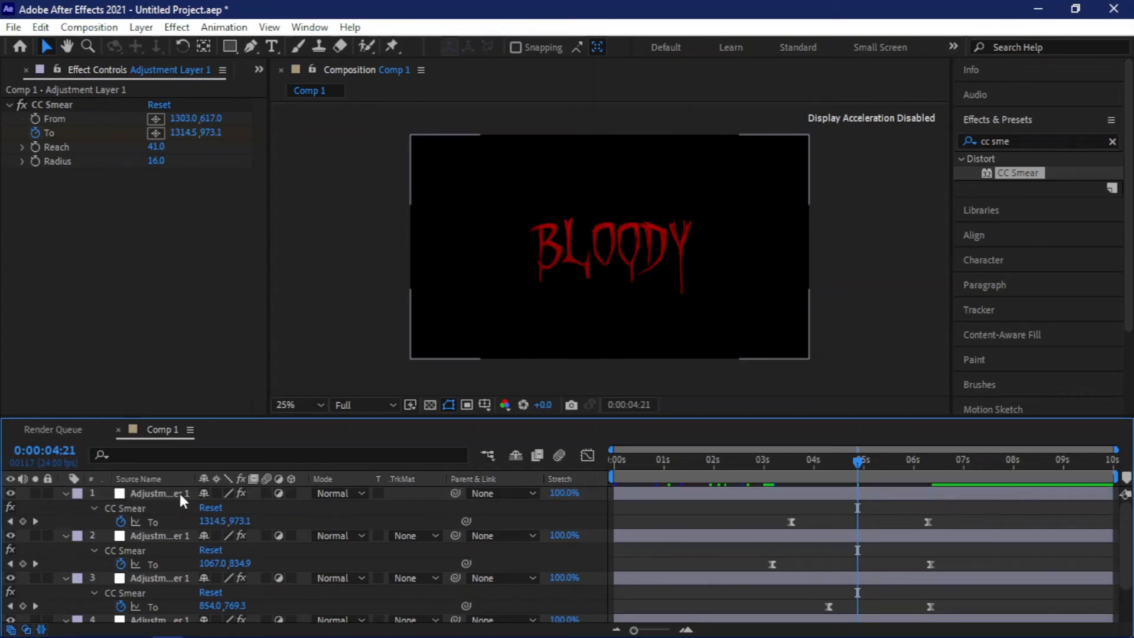
left_click(158, 491)
scroll(174, 545, "down", 2)
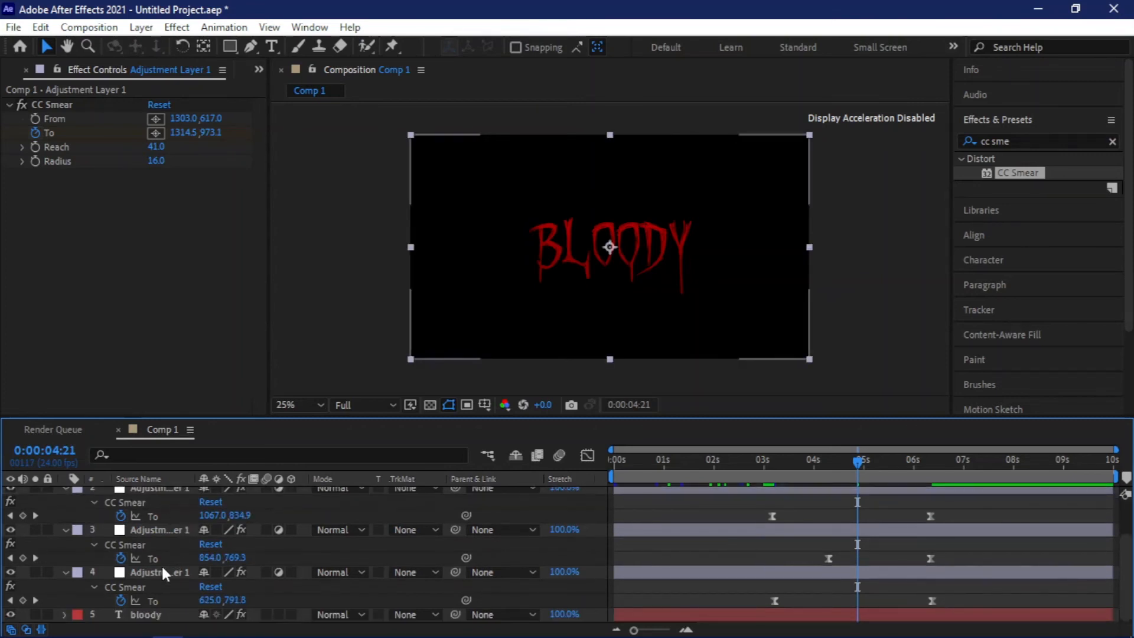
left_click(161, 571, "shift")
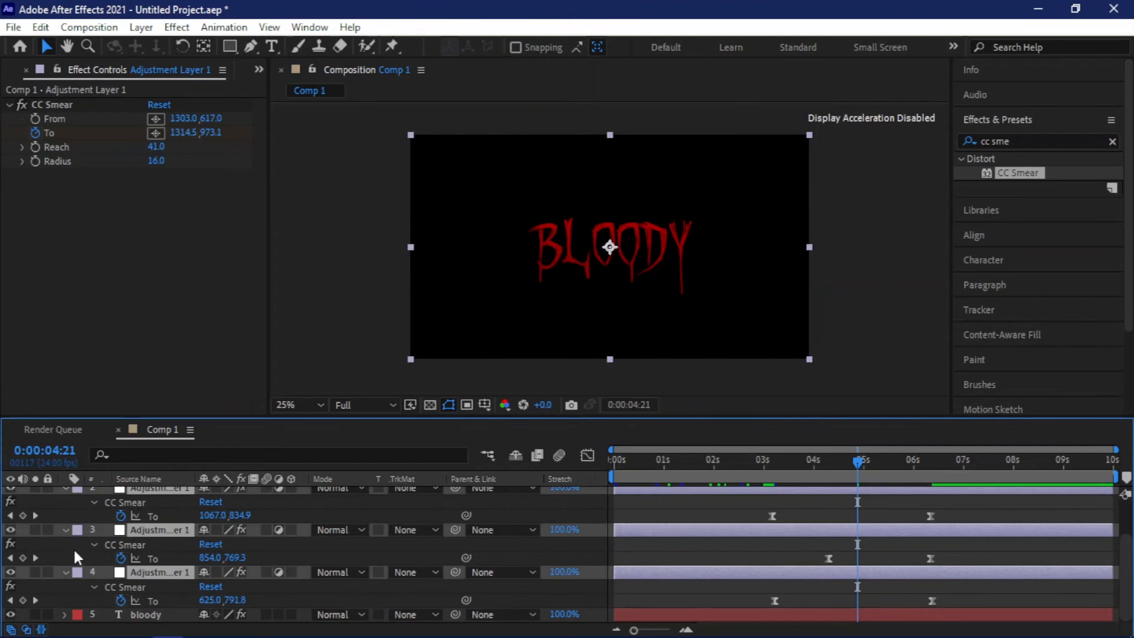
left_click(65, 529)
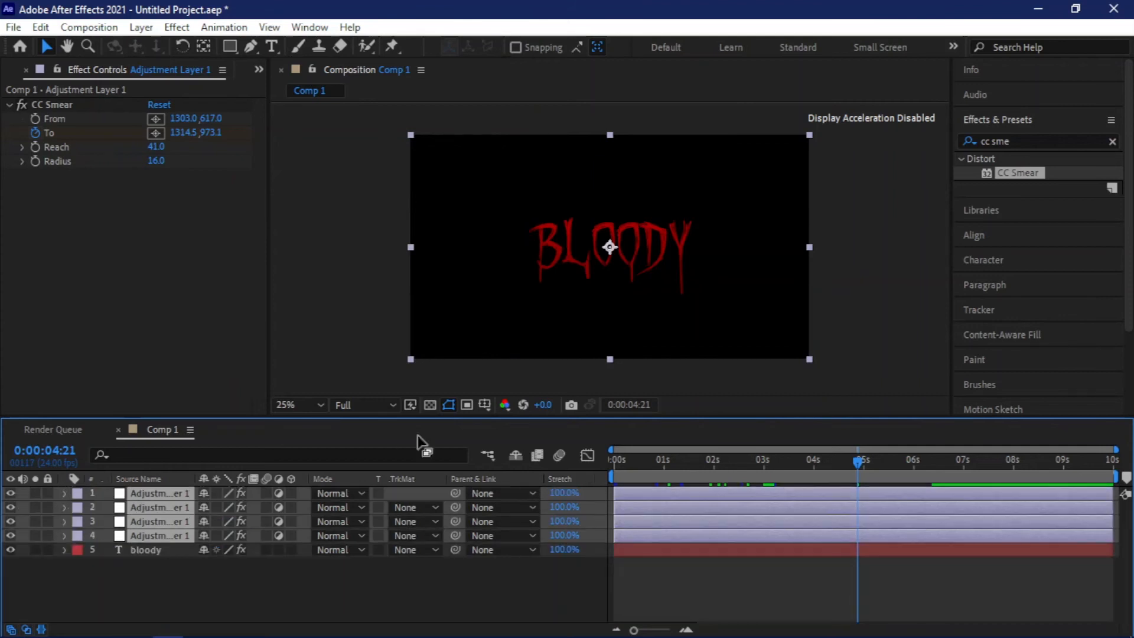
- Pre-compose the bloody text and all four adjustment layers as Pre-comp 1, moving all attributes into the new composition
left_click(162, 594)
left_click_drag(169, 557, 175, 491)
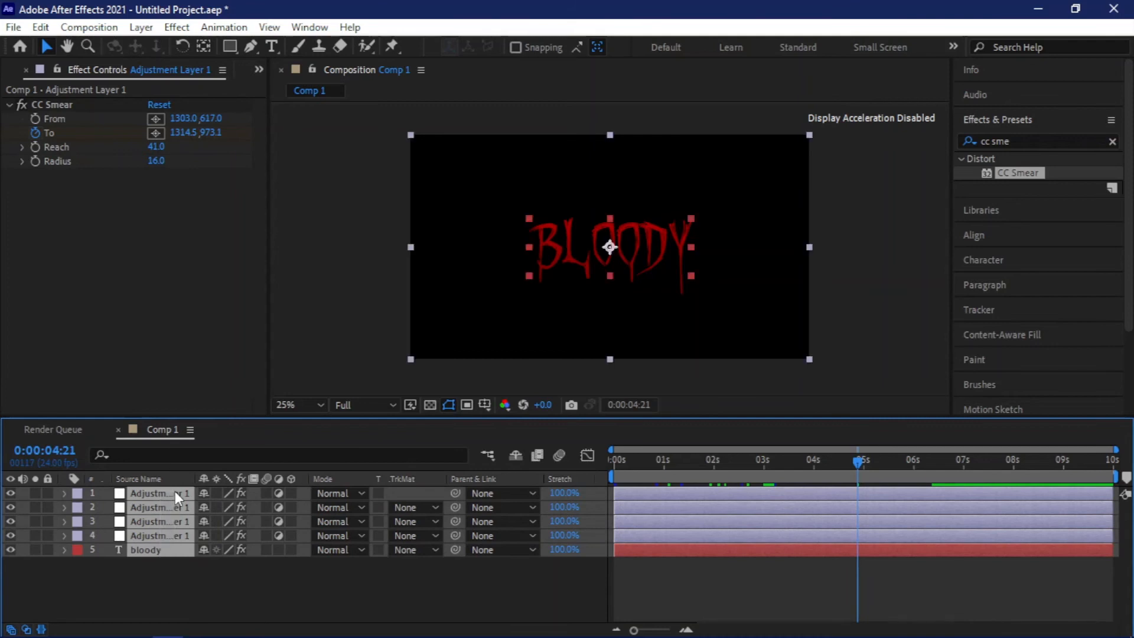
right_click(175, 490)
left_click(237, 400)
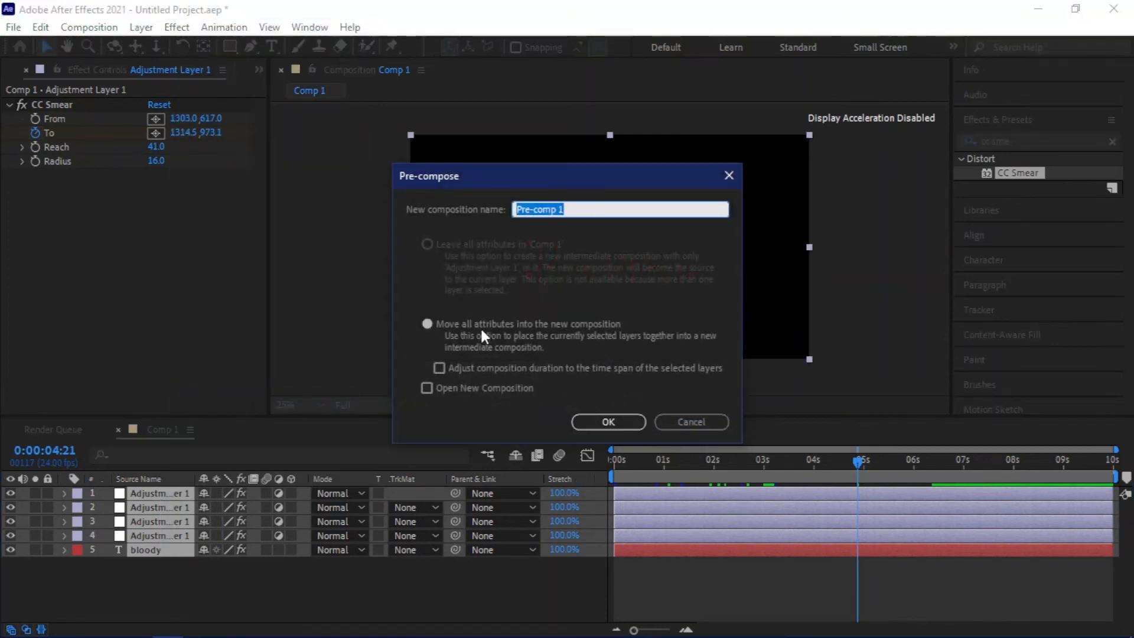
left_click(610, 422)
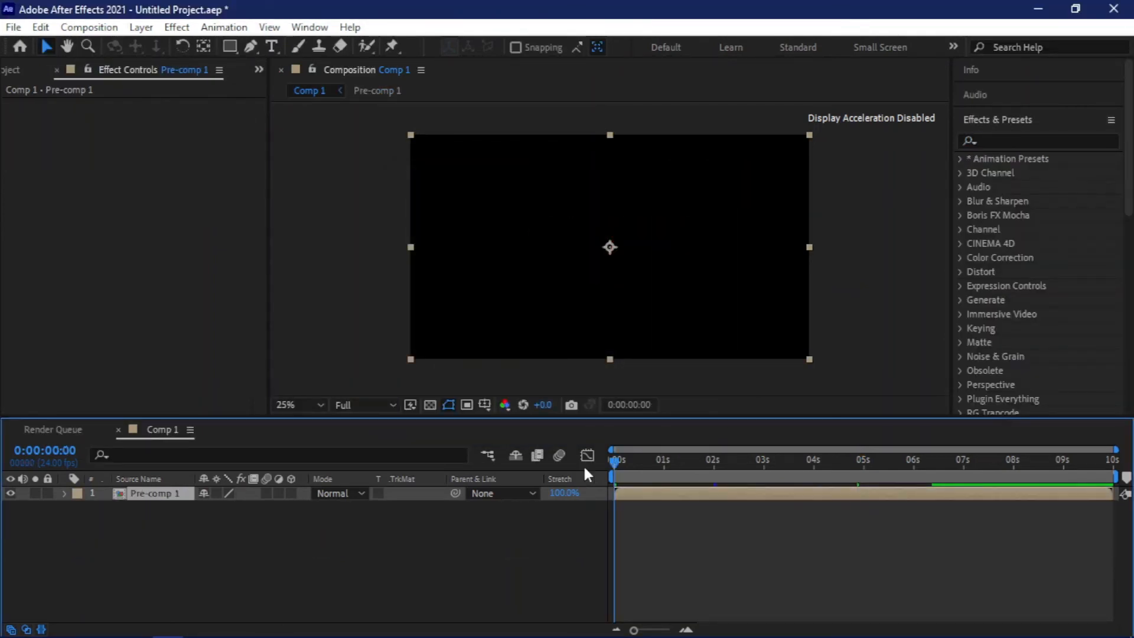
- Add a new adjustment layer above Pre-comp 1 and apply the Transform effect to it
left_click(709, 461)
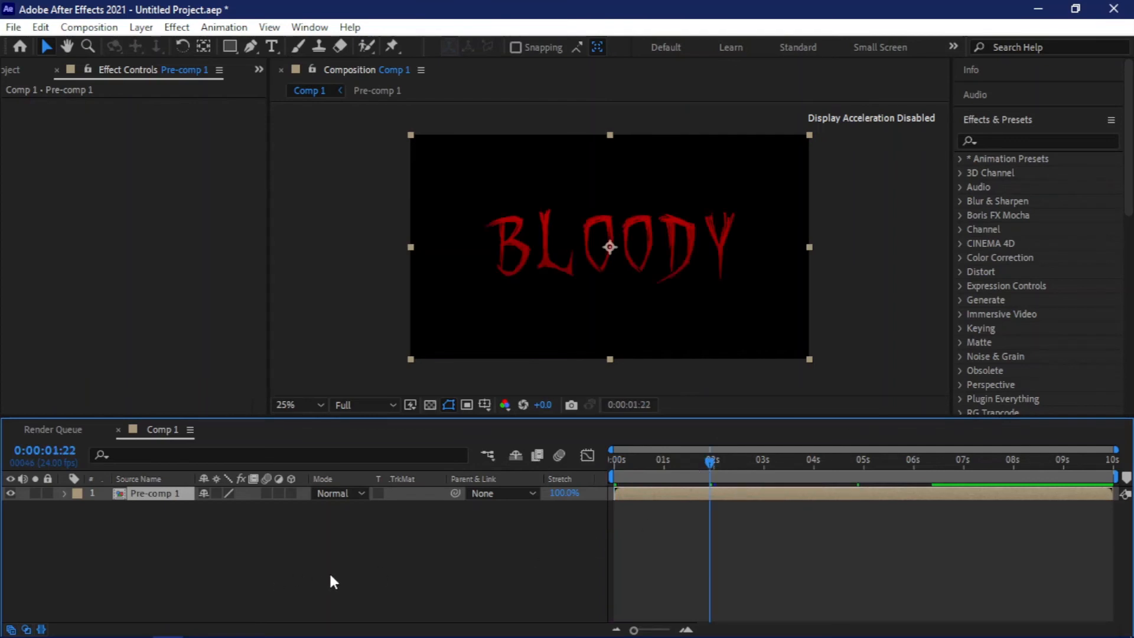
right_click(182, 564)
mouse_move(245, 381)
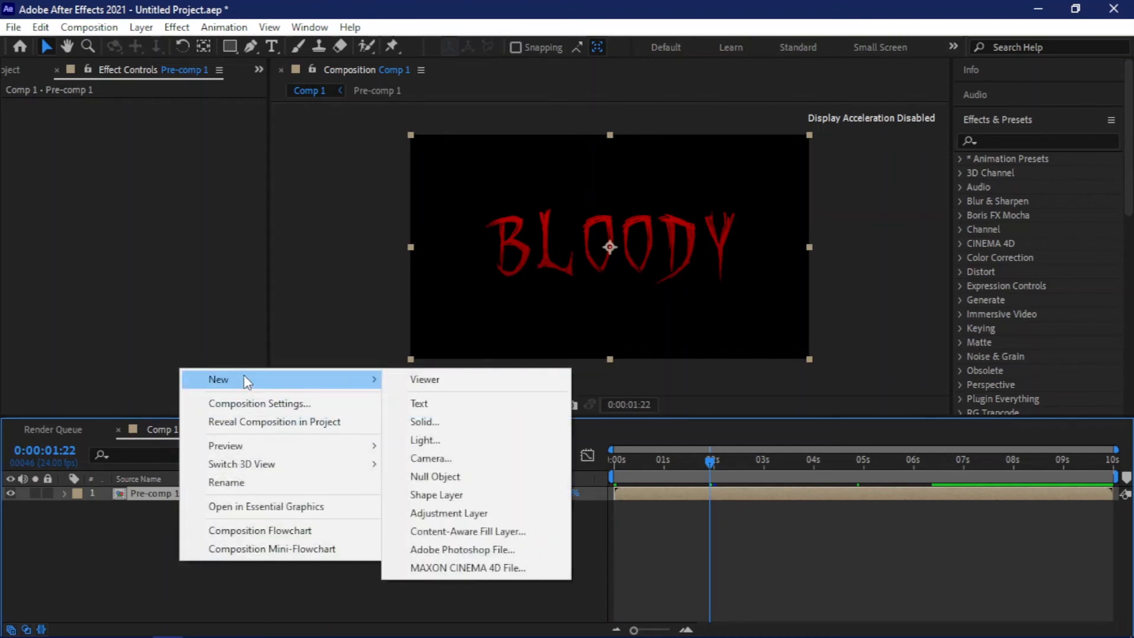
left_click(449, 520)
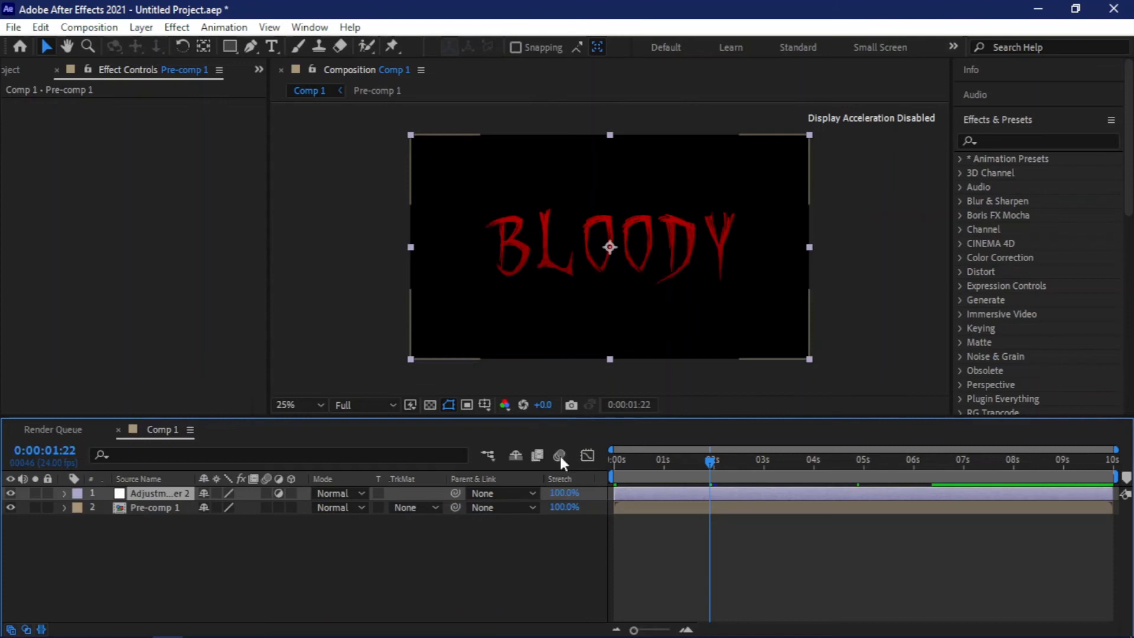
left_click(995, 140)
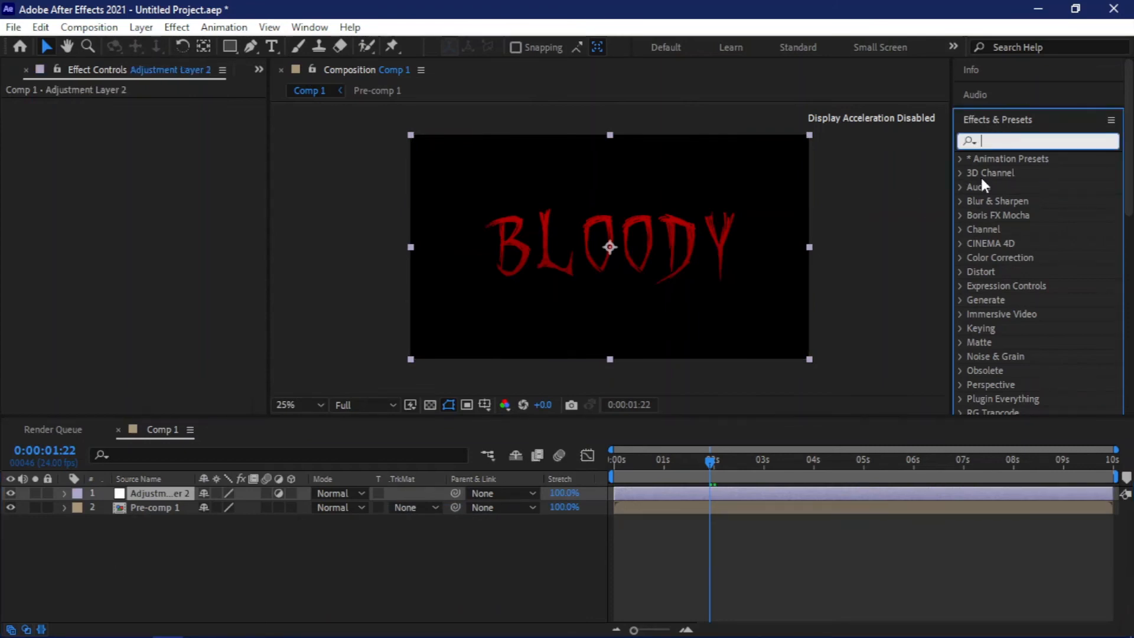
type("tra")
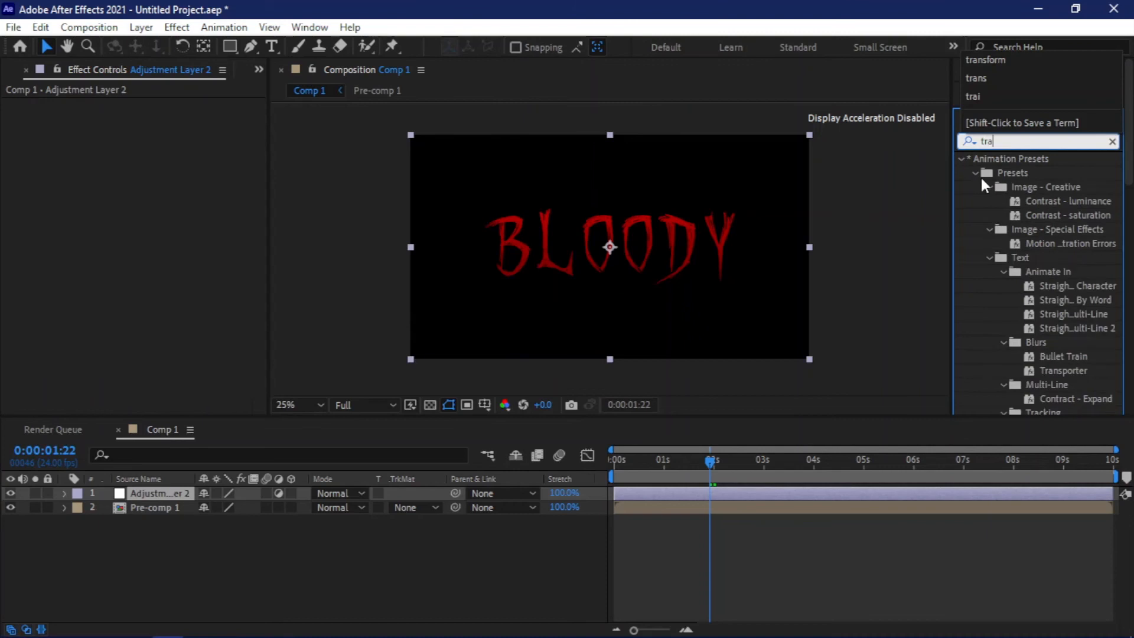
type("nsform")
double_click(985, 173)
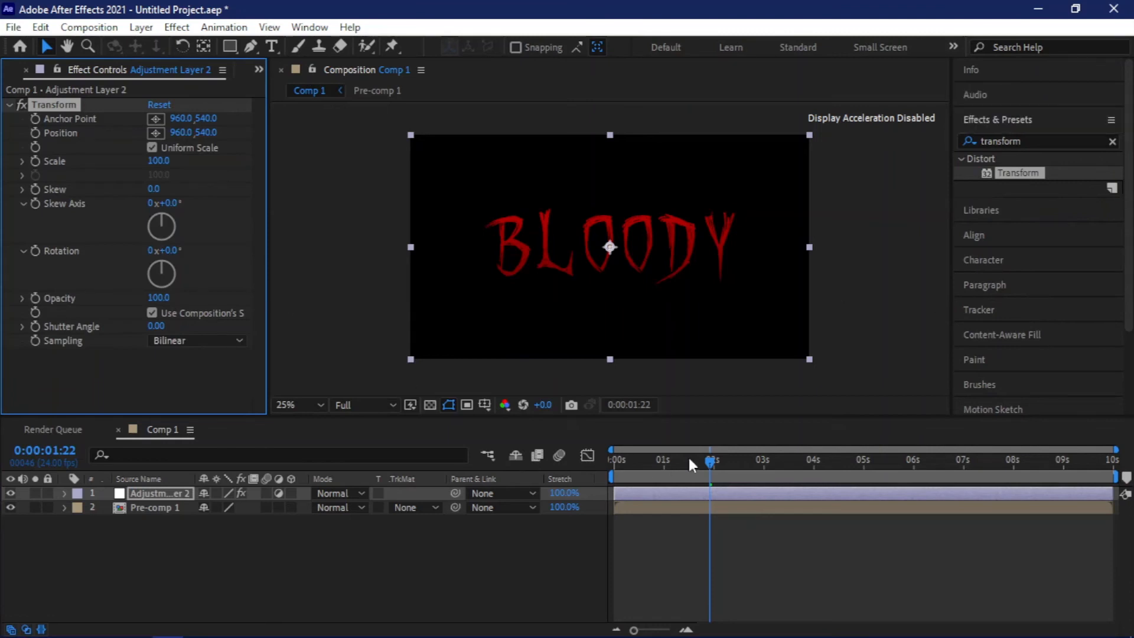
- Keyframe the Transform effect's Scale from 100 at 0:00:02:00 to 110 at 0:00:09:23
left_click_drag(712, 462, 715, 462)
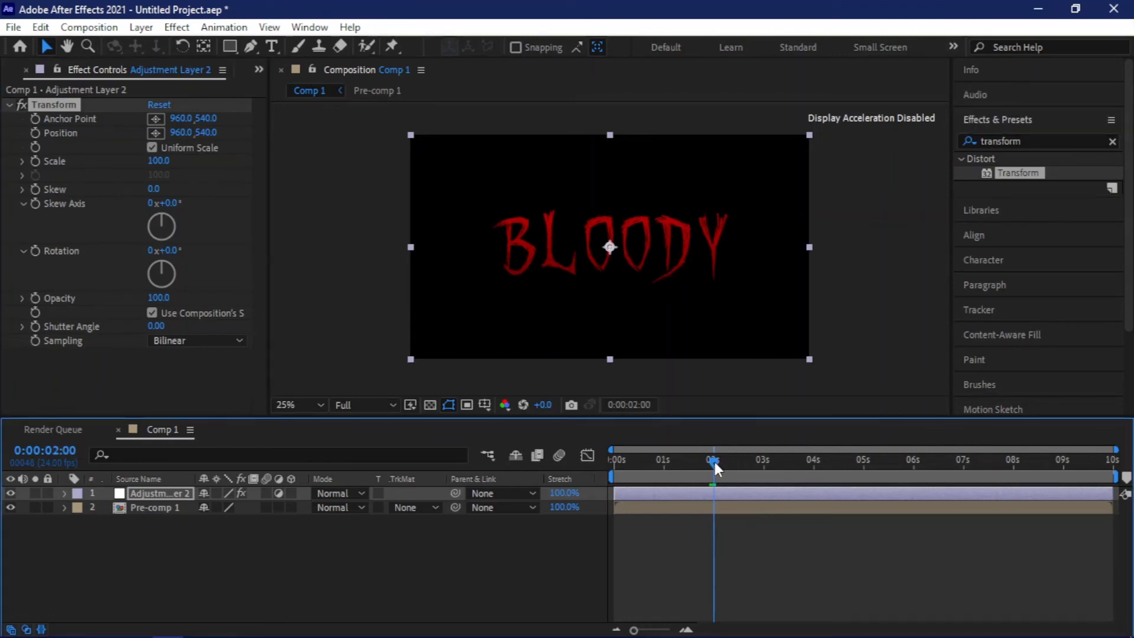
left_click(37, 158)
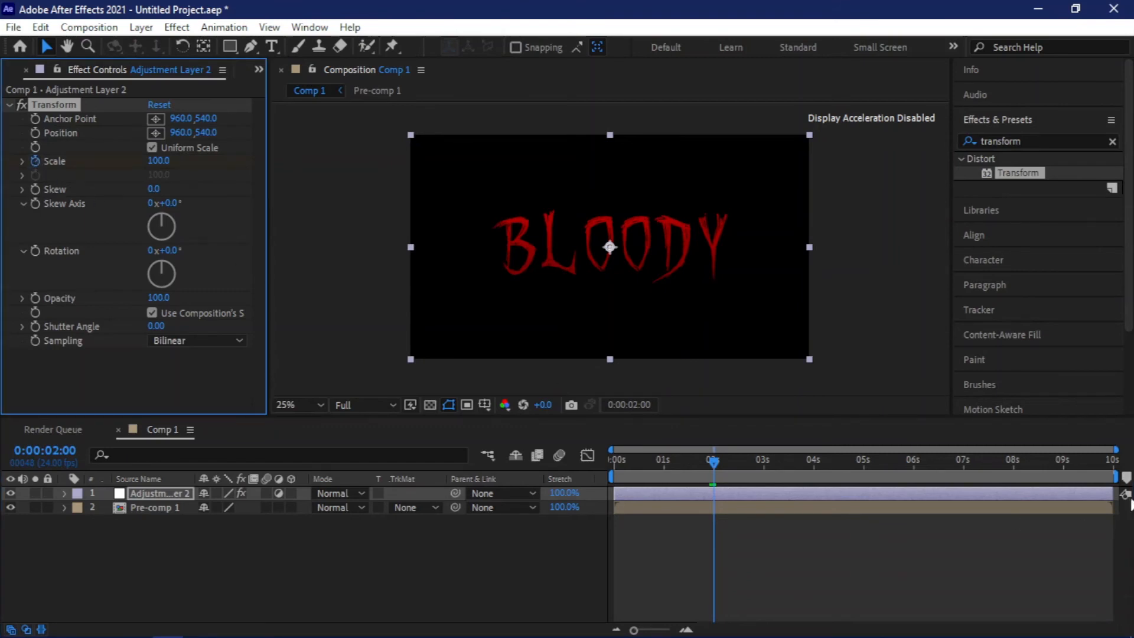
left_click_drag(1090, 455, 1122, 467)
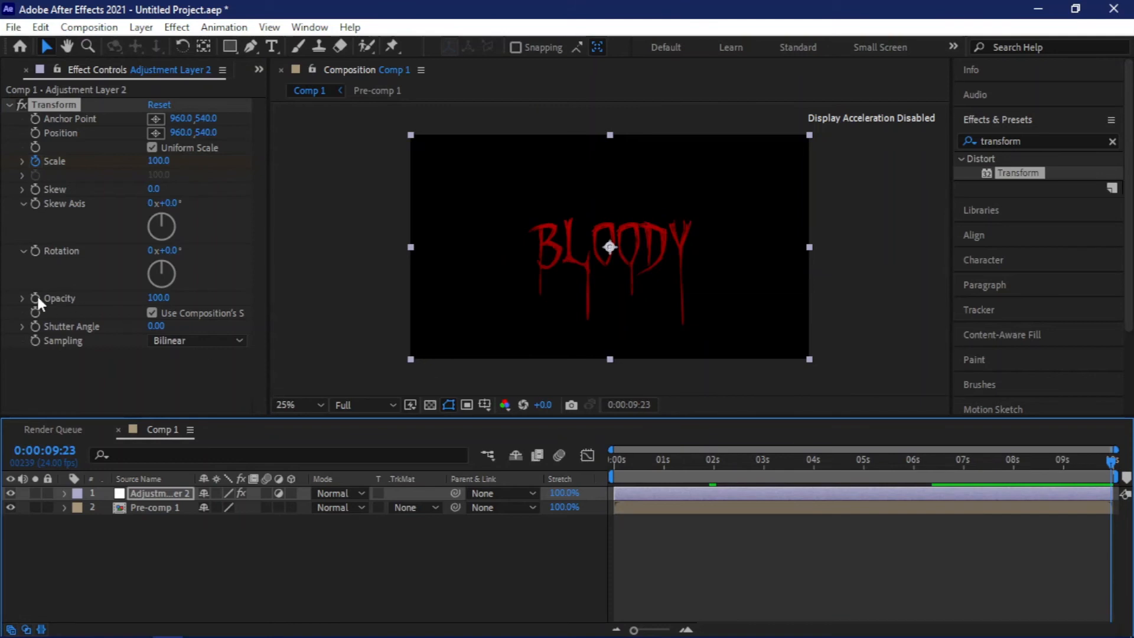
left_click(157, 160)
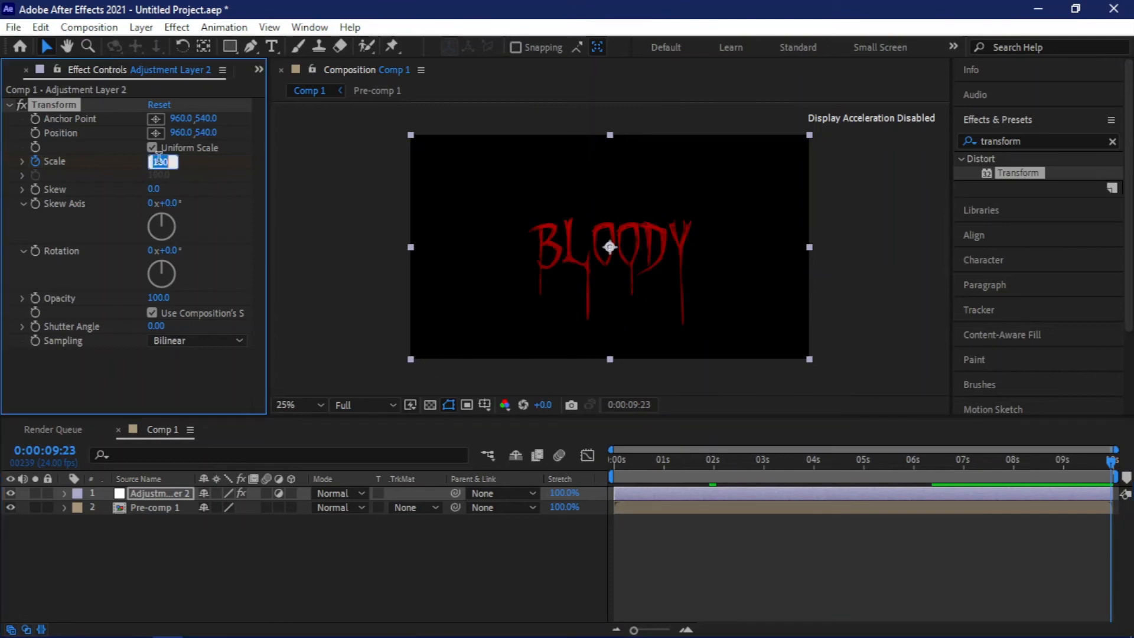
type("110")
key("Return")
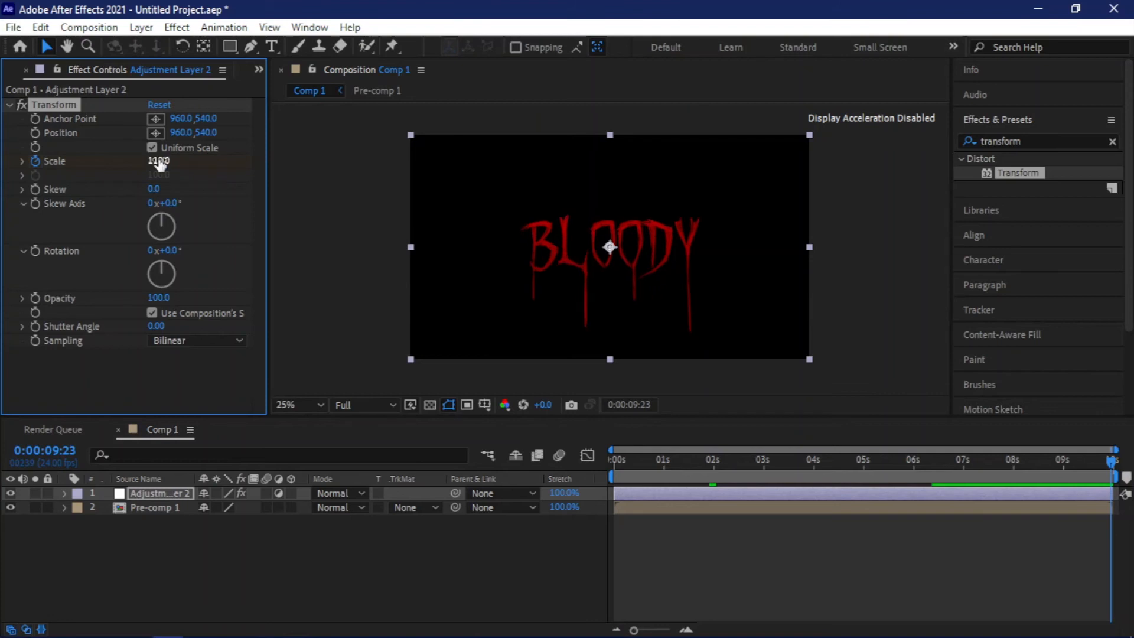
- Preview the scale animation from the start of the composition, then stop playback
left_click_drag(636, 470, 614, 456)
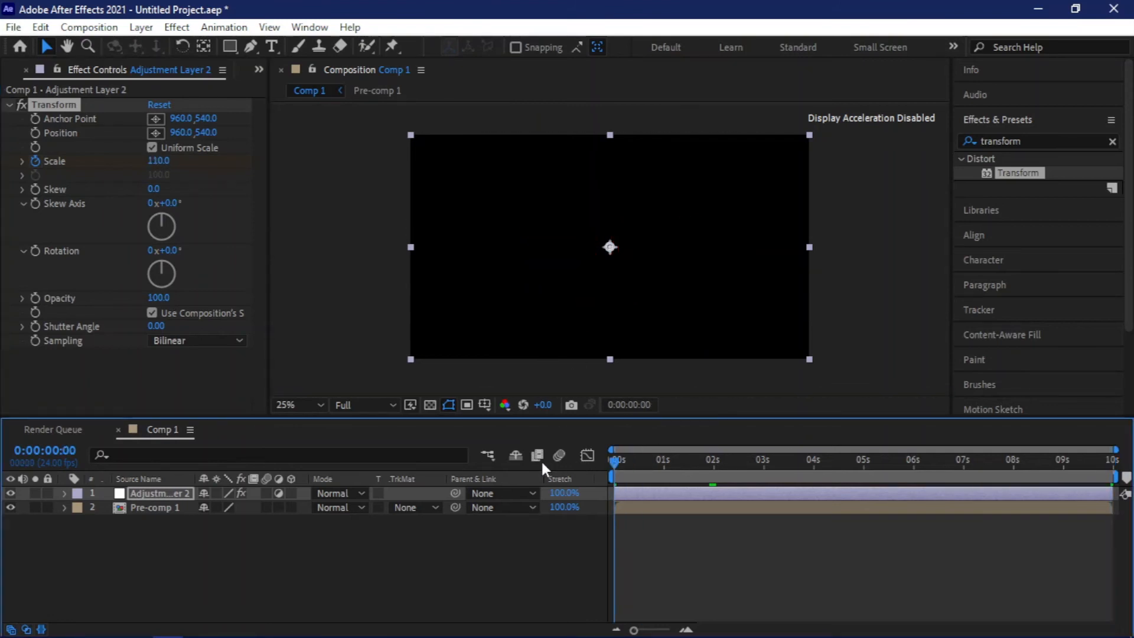
key("space")
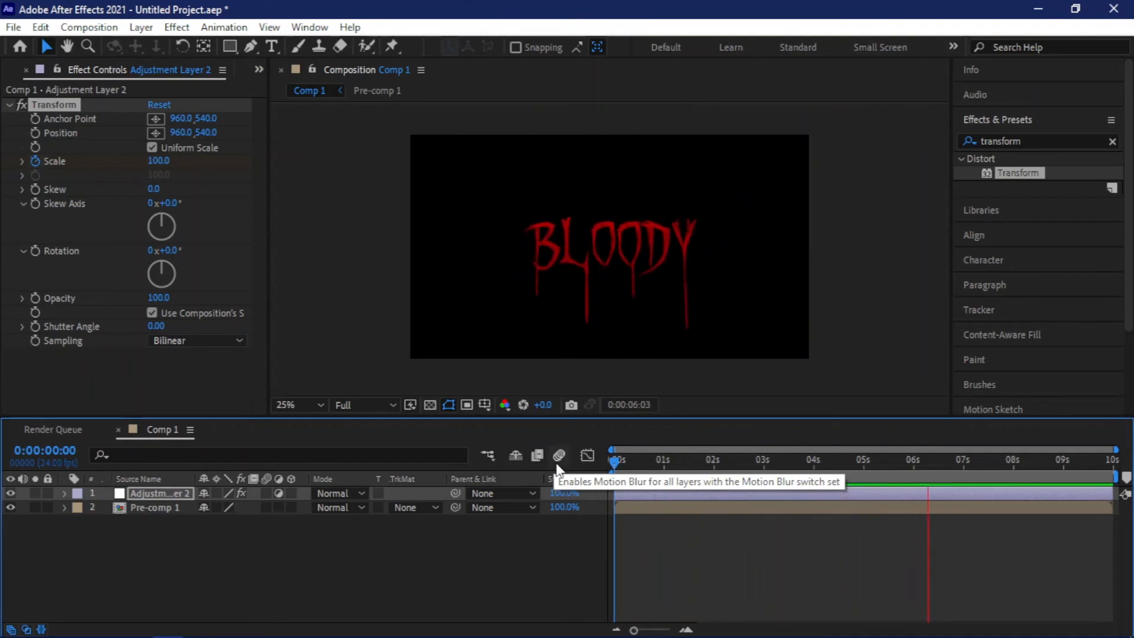
key("space")
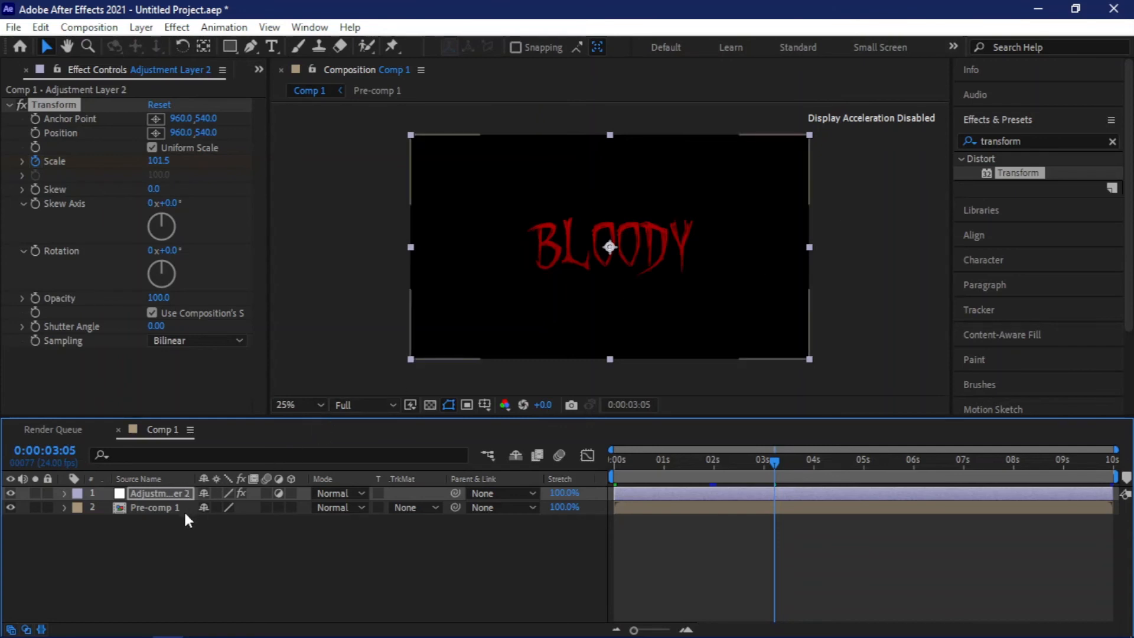
- Switch to File Explorer and add paint.mp4 from the project files folder as the top layer of Comp 1
key("alt+Tab")
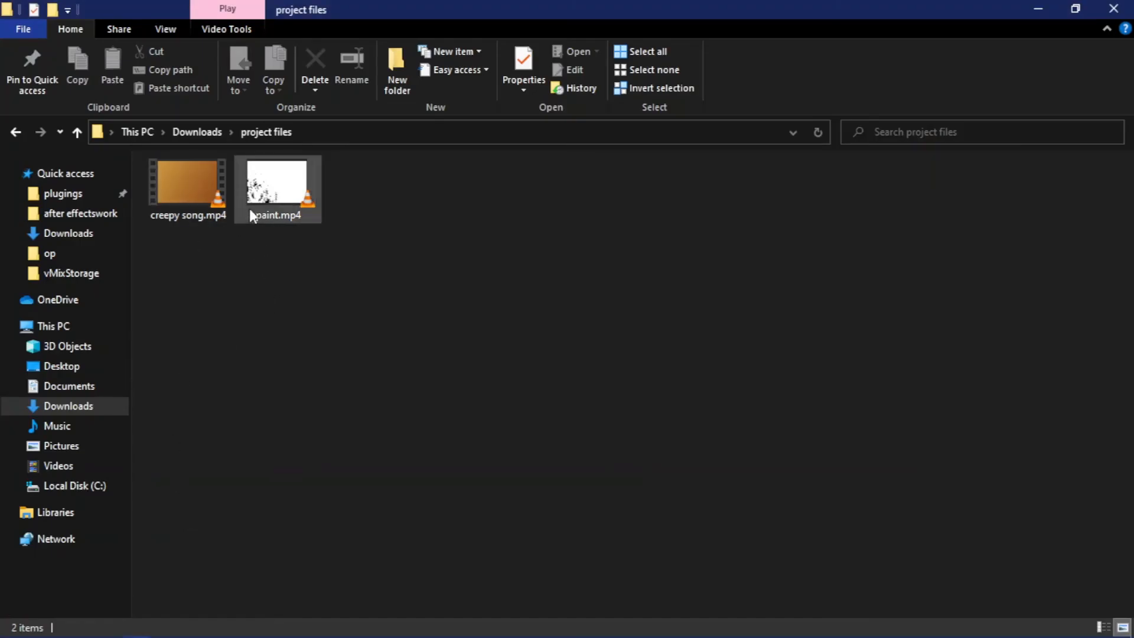
mouse_move(281, 207)
left_mouse_down()
mouse_move(260, 254)
mouse_move(279, 270)
mouse_move(197, 463)
mouse_move(178, 630)
mouse_move(168, 632)
mouse_move(366, 547)
mouse_move(288, 551)
left_mouse_up()
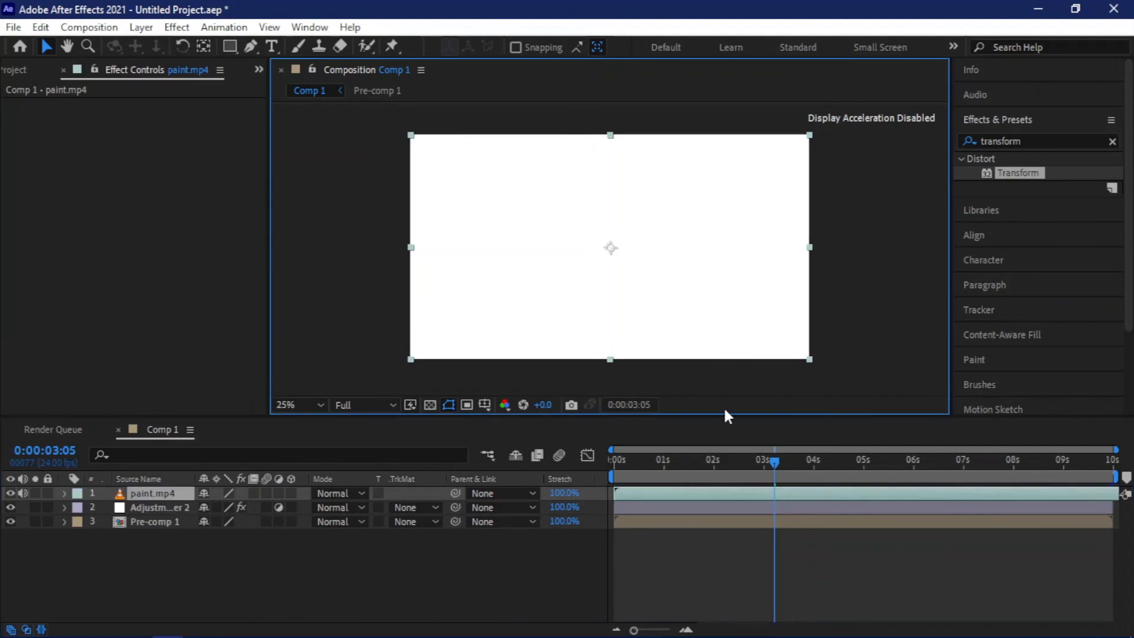
- Split paint.mp4 at 0:00:01:11, delete the earlier part, and move the remaining clip to start at about 8.5 s
left_click_drag(669, 459, 615, 455)
left_click_drag(675, 459, 699, 463)
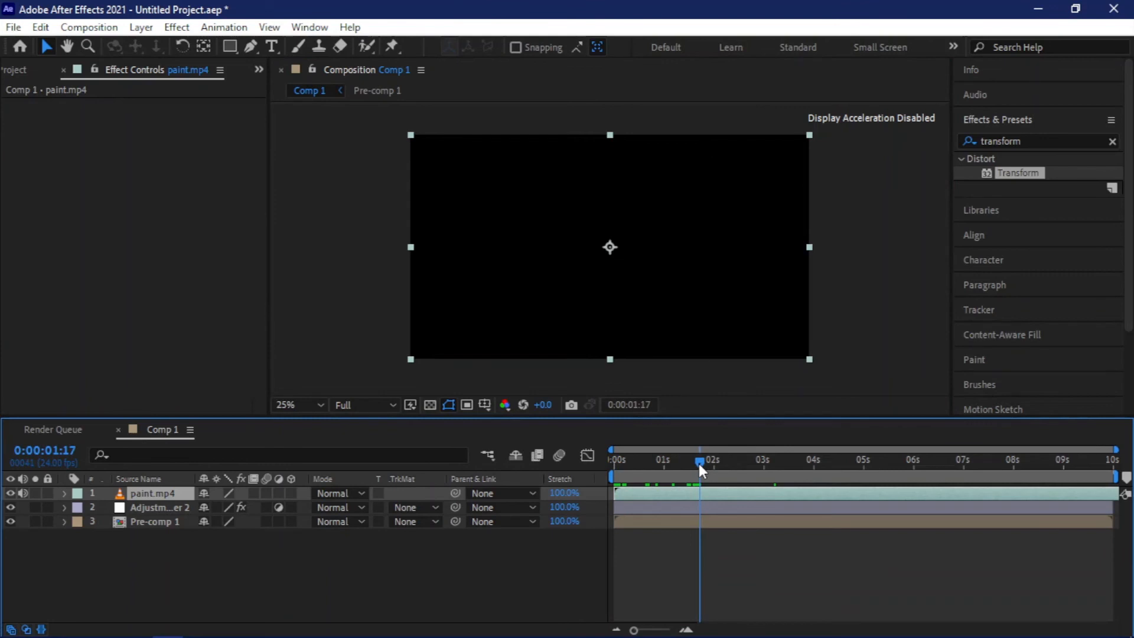
left_click_drag(700, 463, 683, 463)
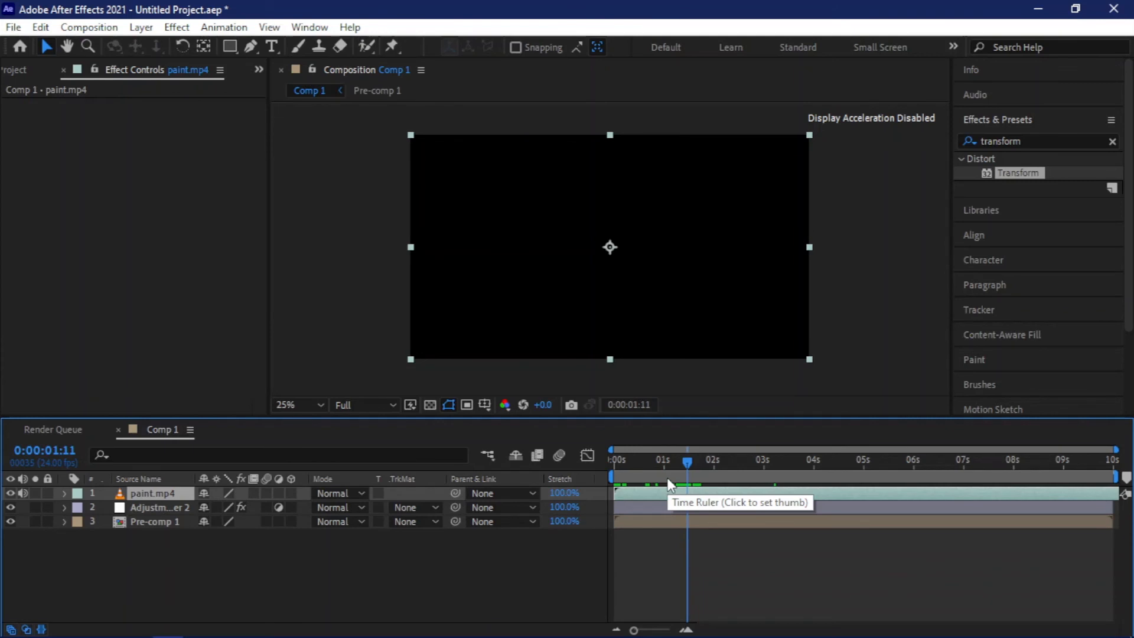
key("ctrl+shift+d")
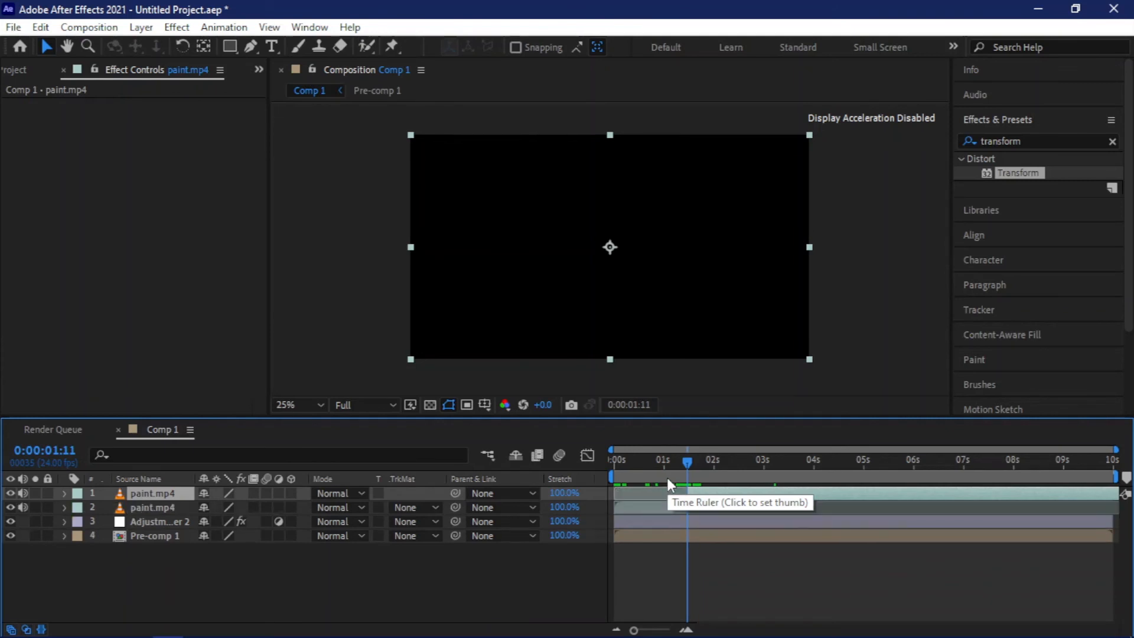
left_click(645, 509)
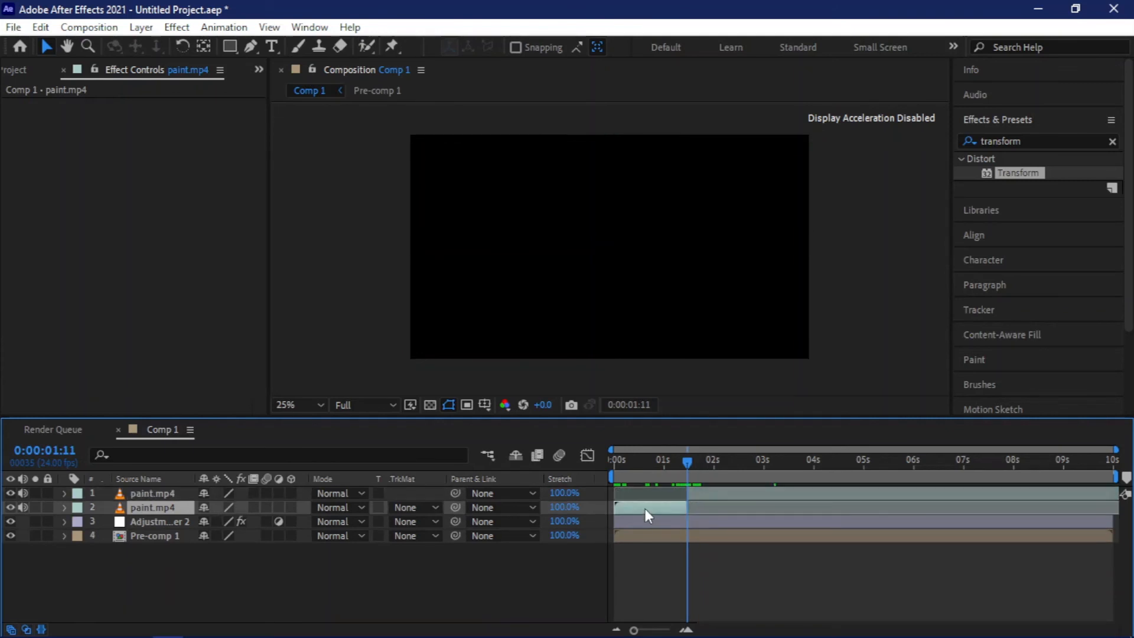
key("Delete")
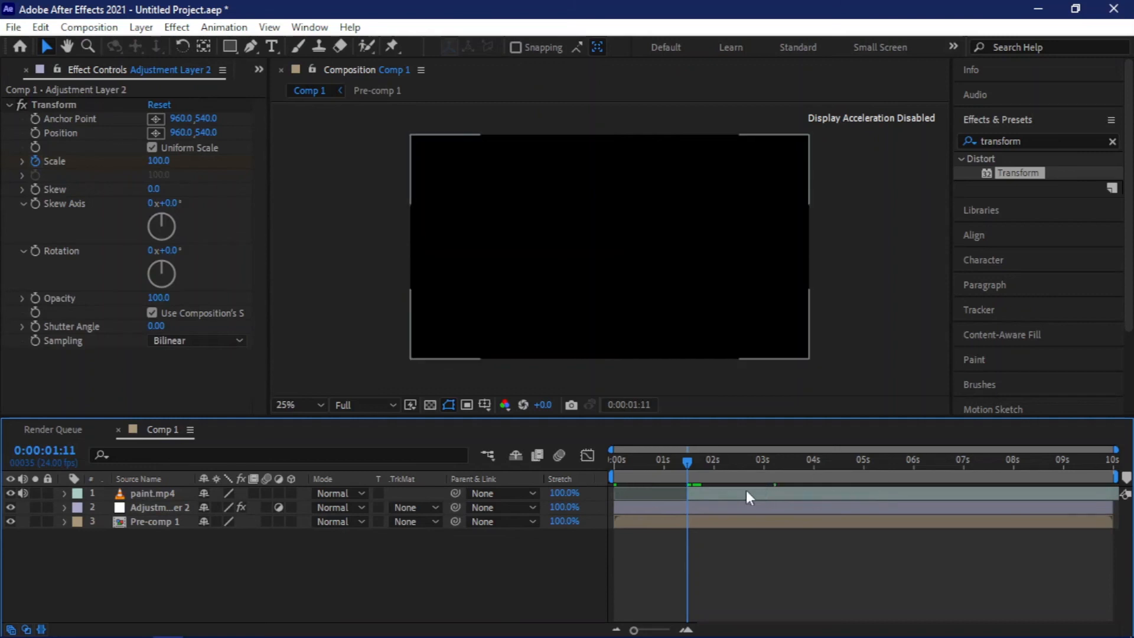
left_click_drag(722, 491, 1071, 502)
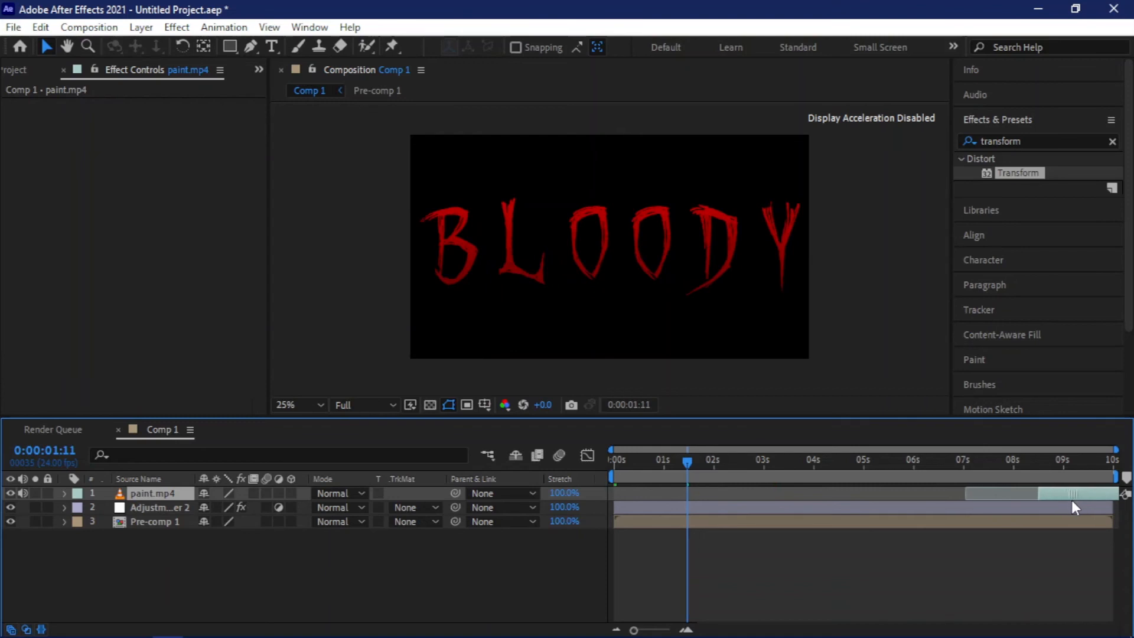
left_click(863, 583)
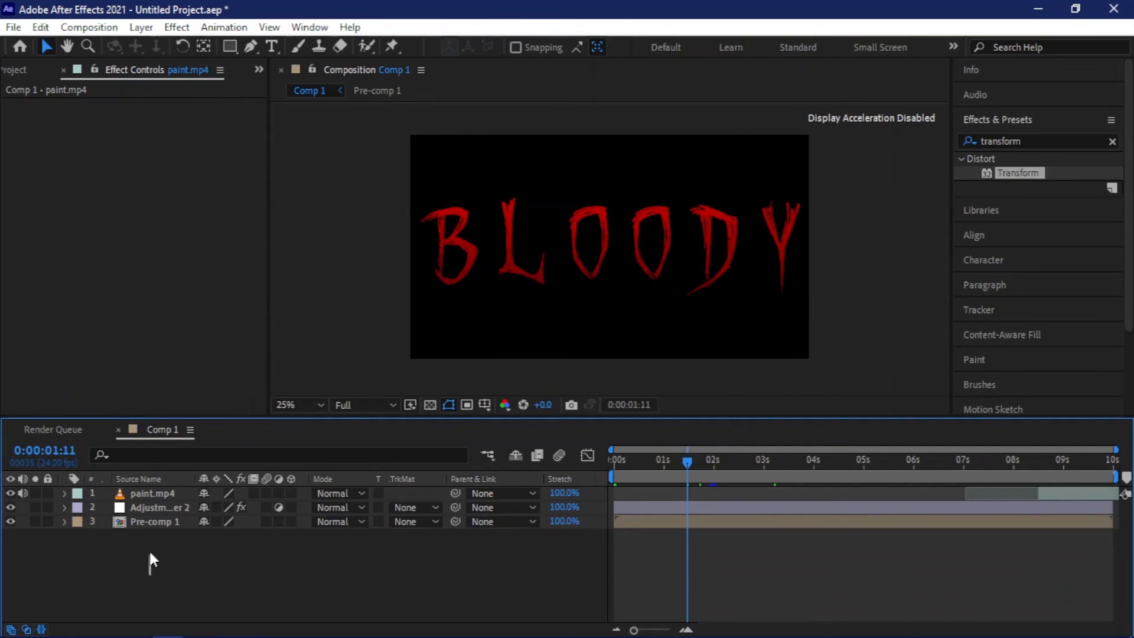
- Pre-compose Adjustment Layer 2 and Pre-comp 1 as Pre-comp 2, moving all attributes into the new composition
left_click_drag(150, 561, 154, 508)
right_click(154, 507)
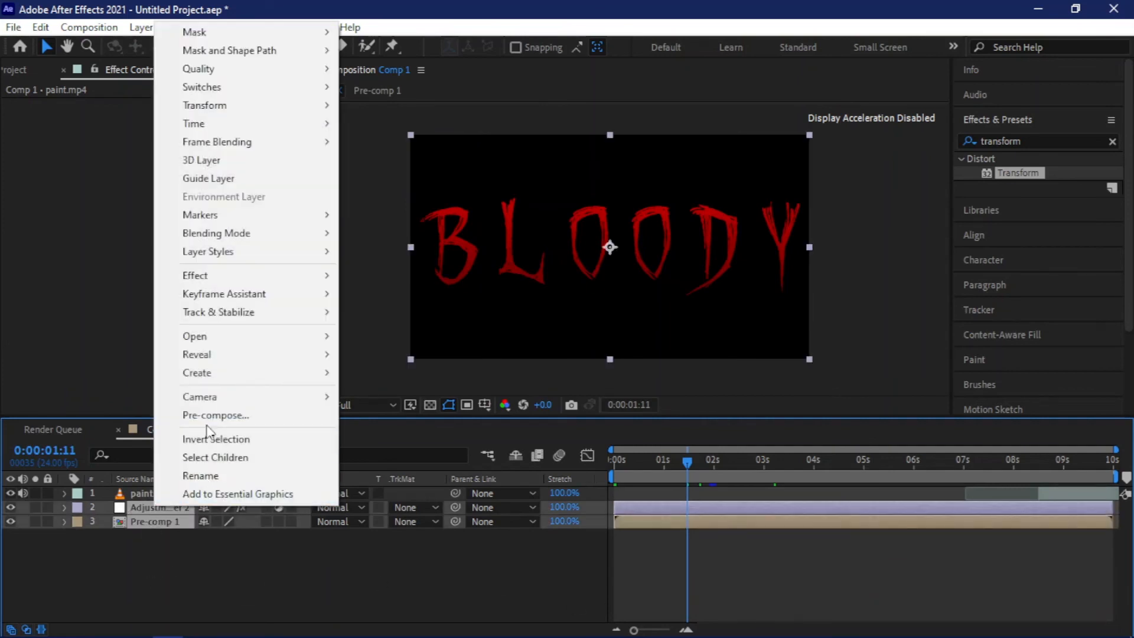
left_click(204, 418)
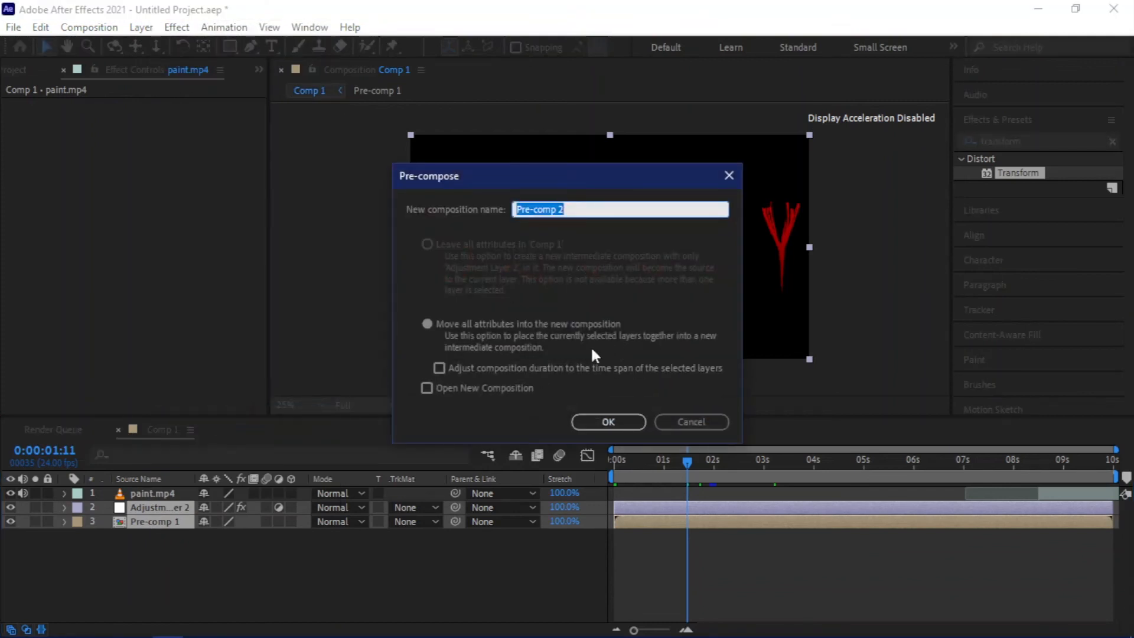
left_click(598, 426)
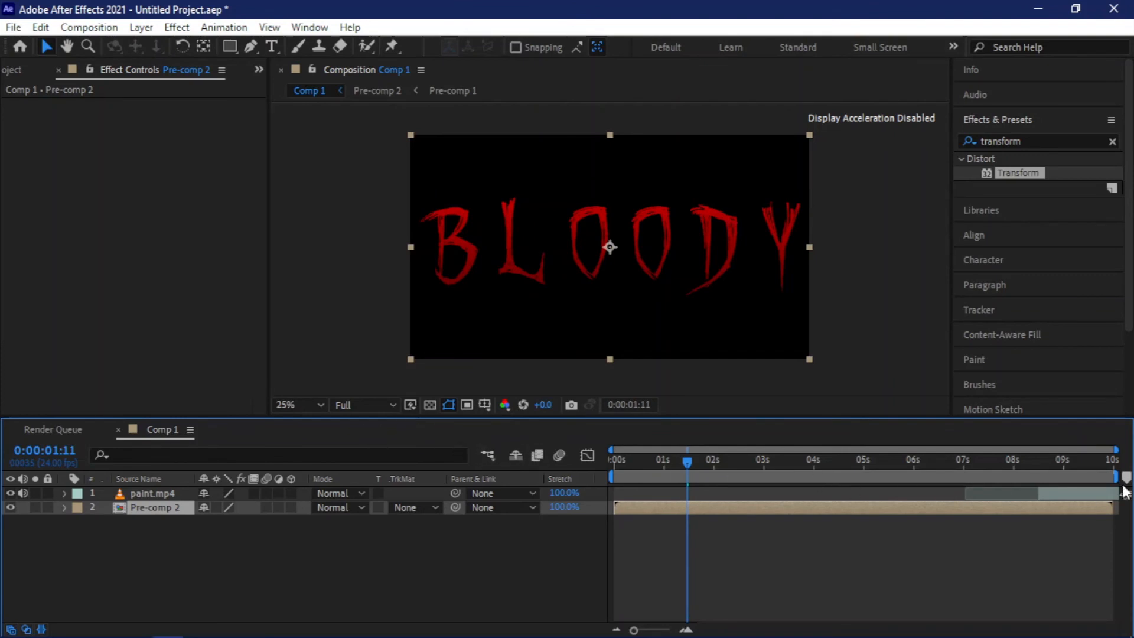
- Set Pre-comp 2's track matte to Luma Inverted Matte "paint.mp4" and check the transition near the end of the timeline
left_click(1065, 460)
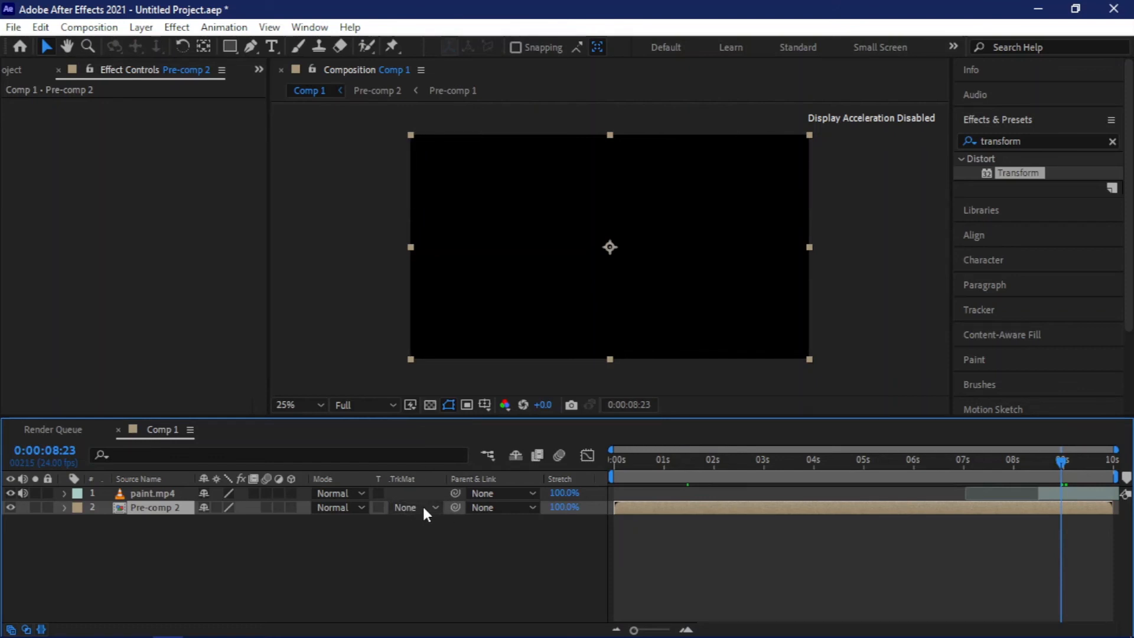
key("F4")
key("F4")
left_click(407, 507)
left_click(371, 562)
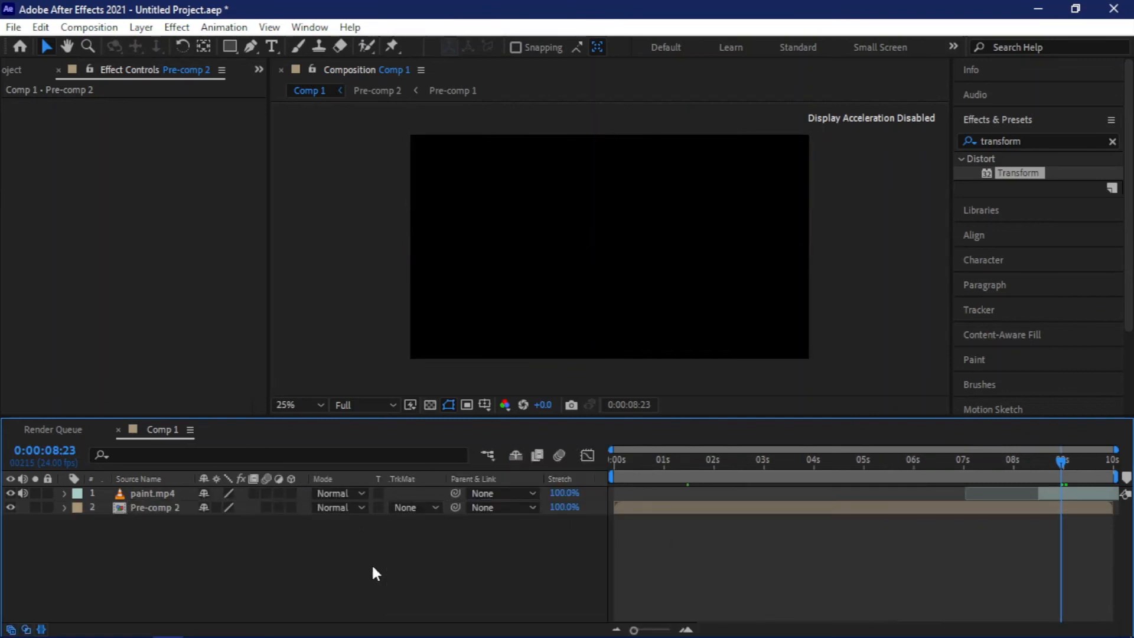
left_click(420, 504)
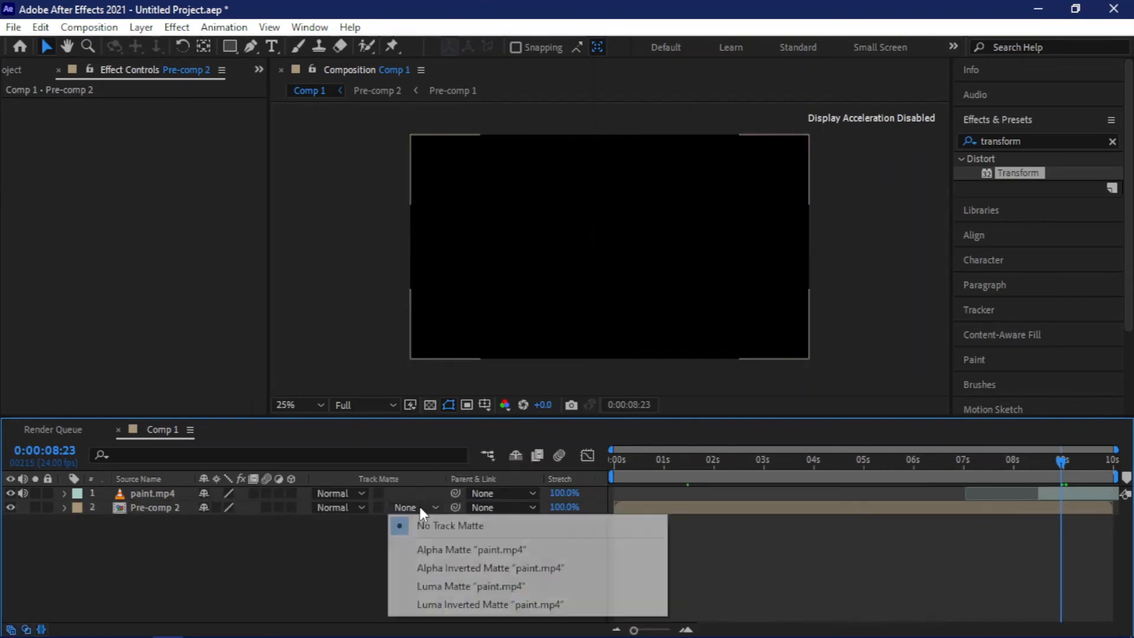
left_click(446, 603)
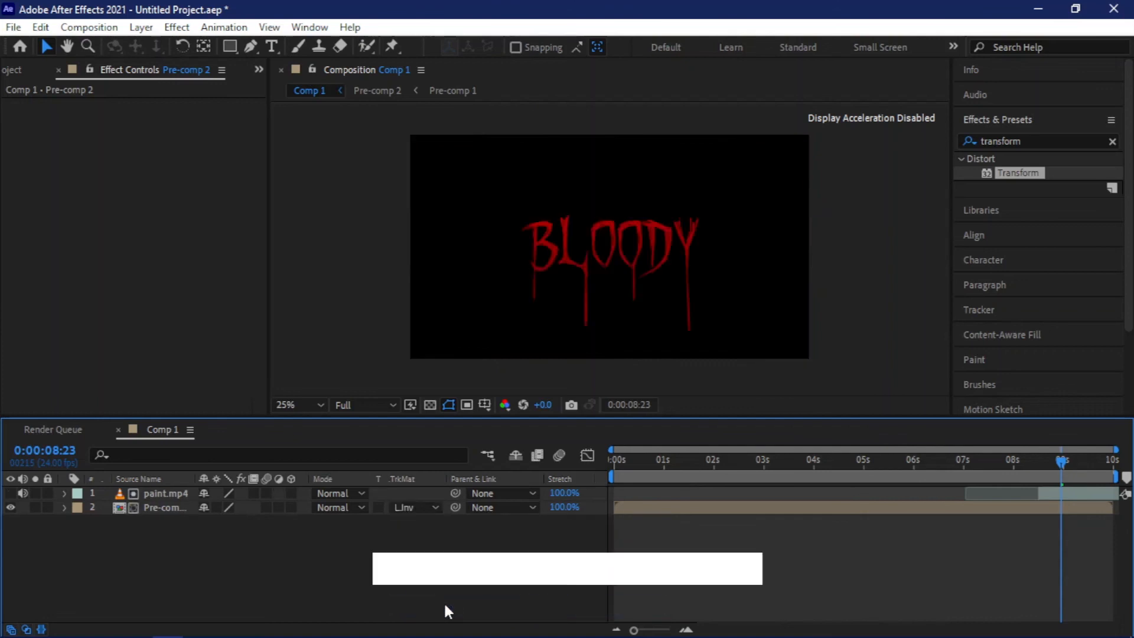
left_click_drag(1020, 460, 1005, 461)
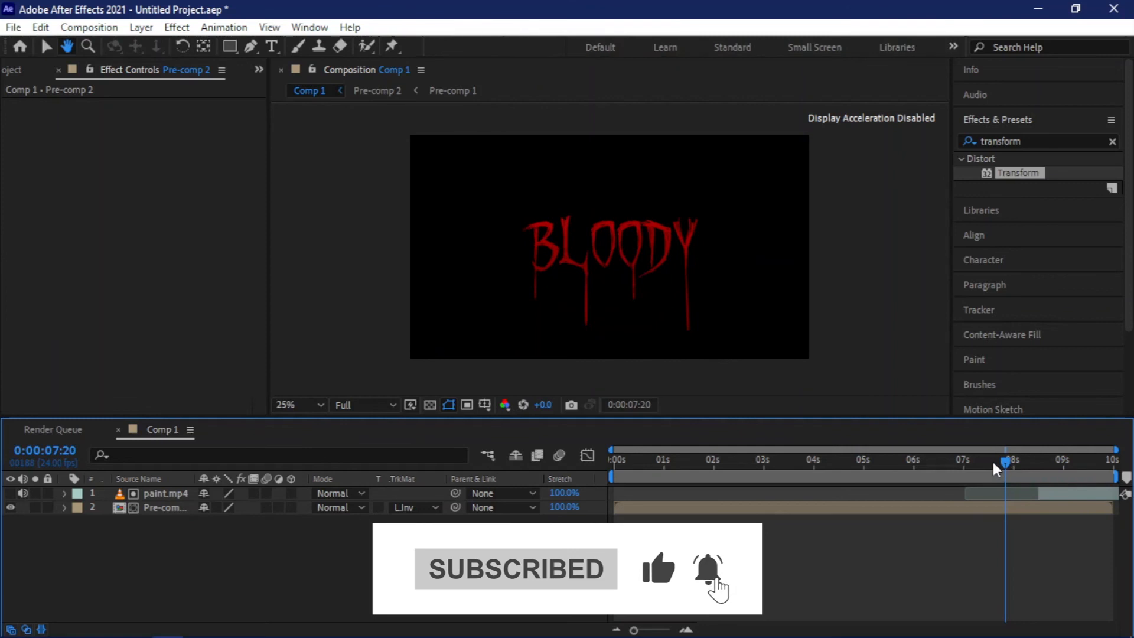
key("space")
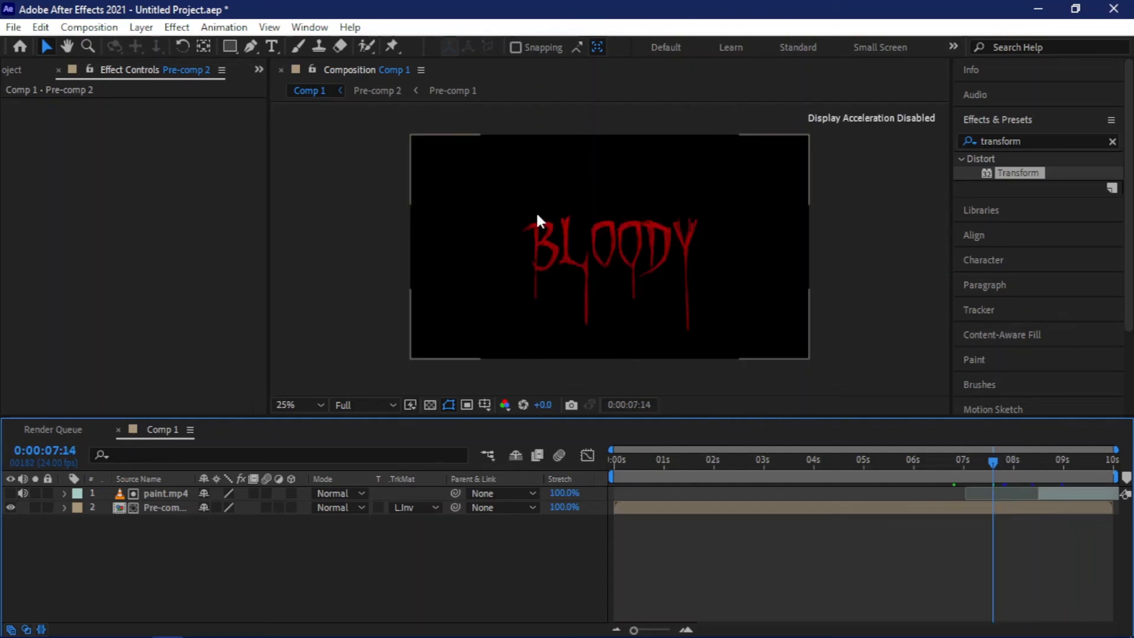
- Open Pre-comp 1 and reveal the CC Smear keyframes of its four adjustment layers
left_click(8, 70)
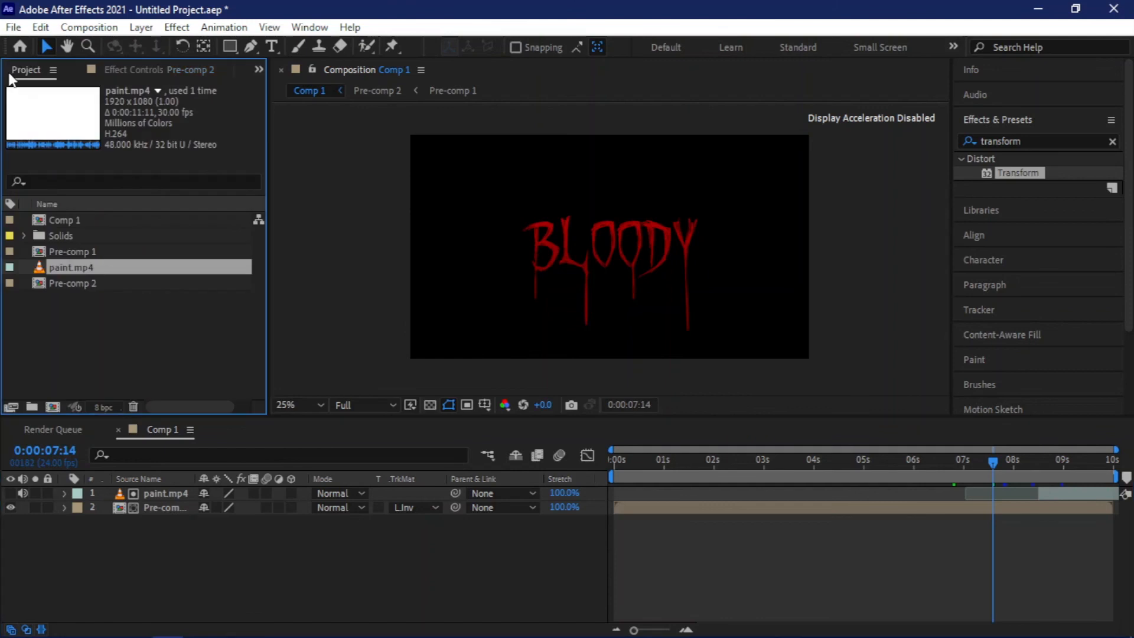
double_click(80, 250)
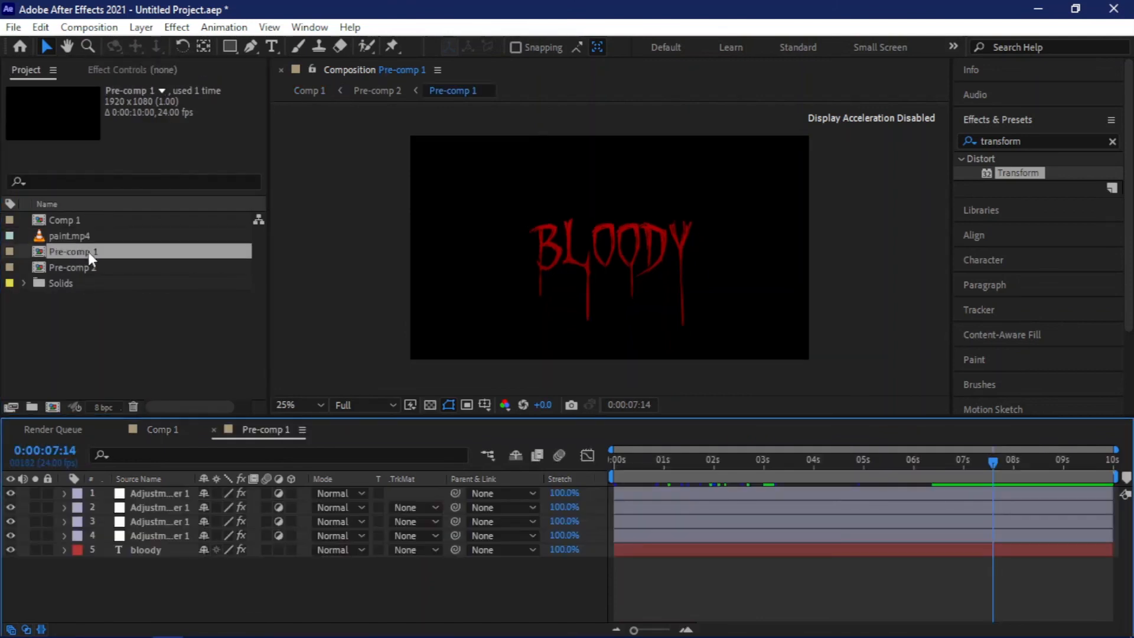
left_click(141, 535)
left_click(160, 492)
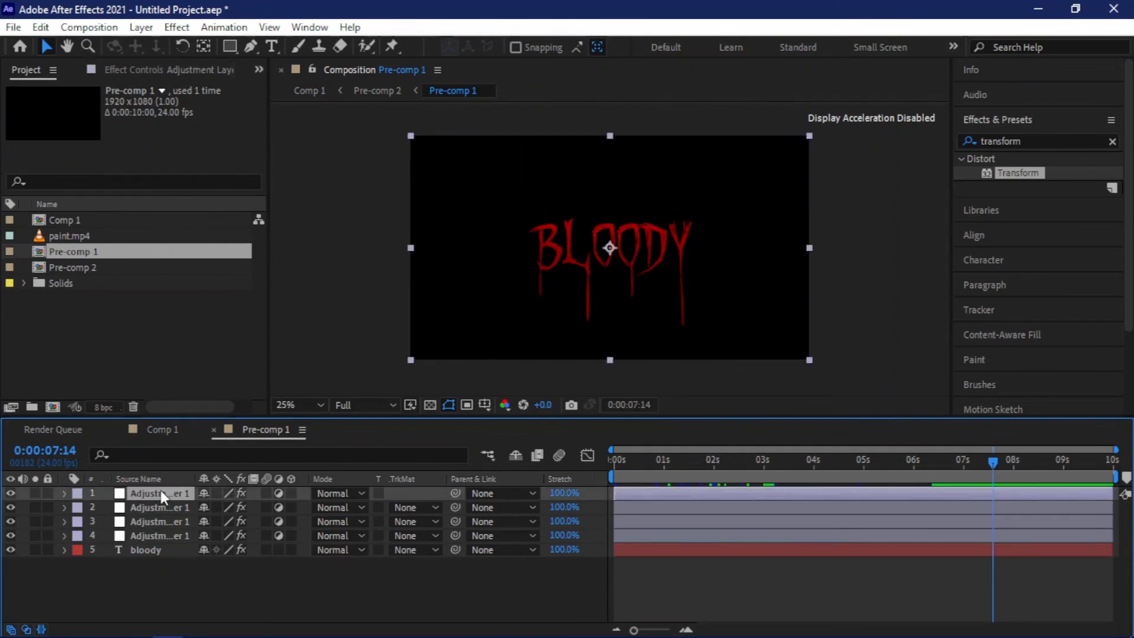
left_click(157, 536, "shift")
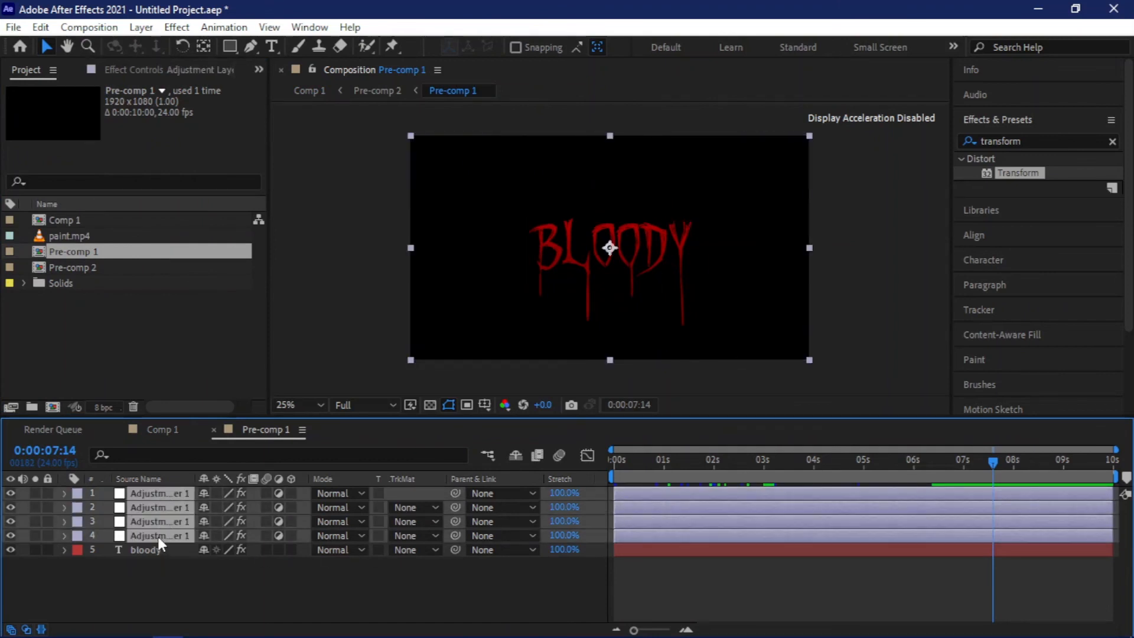
key("u")
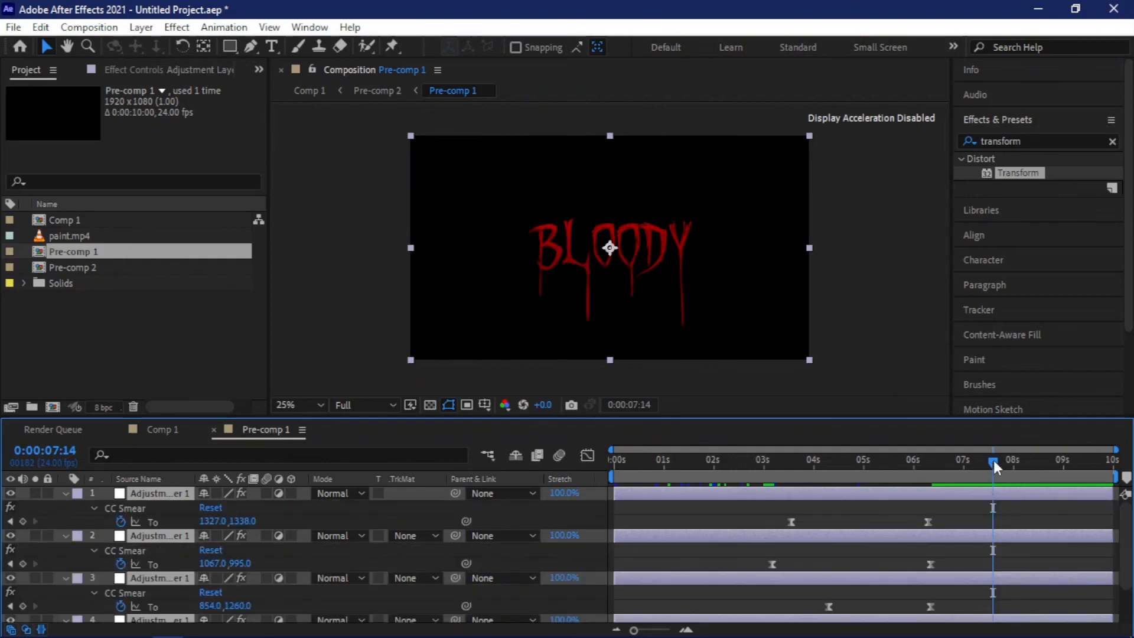
- Shift all CC Smear To keyframes in Pre-comp 1 about one second later and preview the drips from the start
mouse_move(994, 461)
left_mouse_down()
mouse_move(1025, 464)
mouse_move(1011, 462)
left_mouse_up()
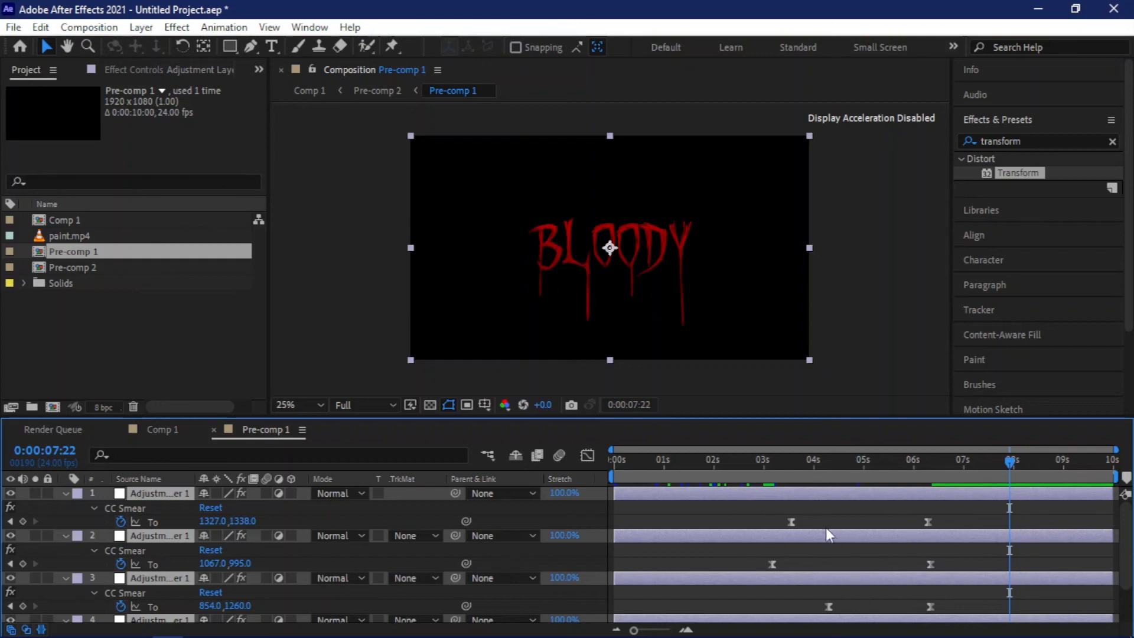
mouse_move(744, 503)
left_mouse_down()
mouse_move(904, 620)
mouse_move(948, 546)
mouse_move(934, 600)
mouse_move(978, 602)
left_mouse_up()
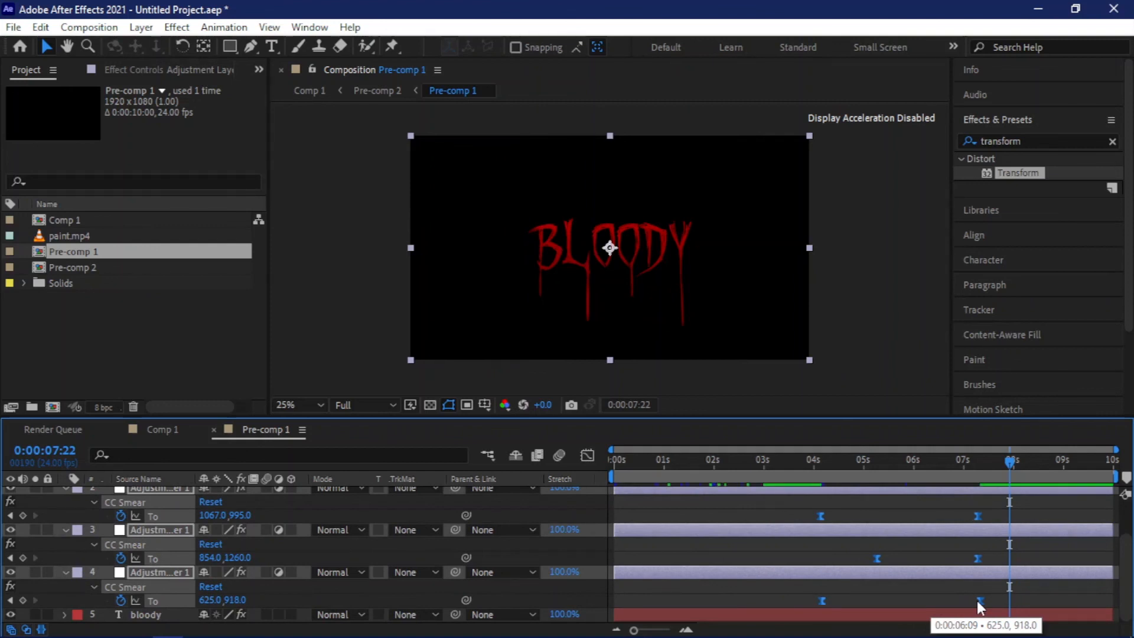
left_click_drag(978, 601, 978, 601)
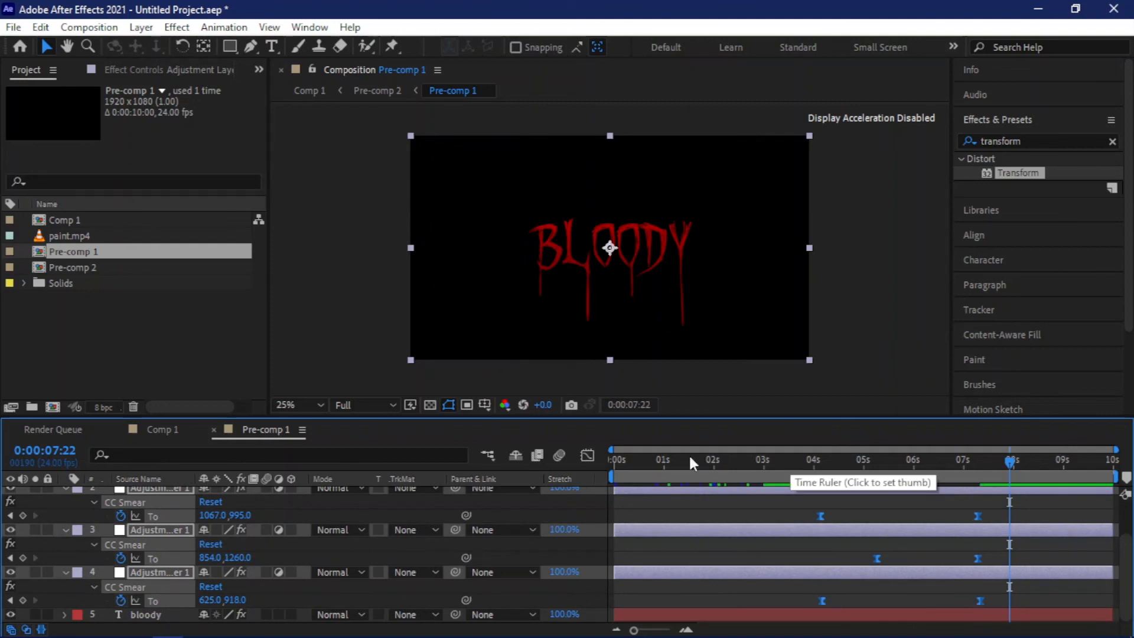
left_click_drag(641, 464, 545, 453)
key("space")
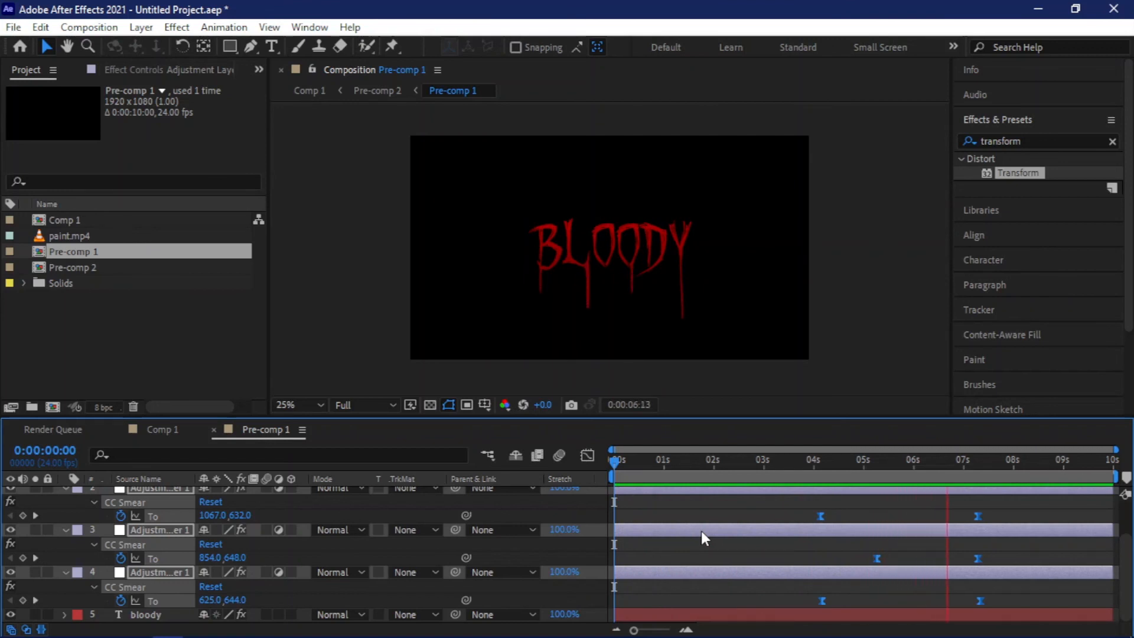
key("space")
key("space")
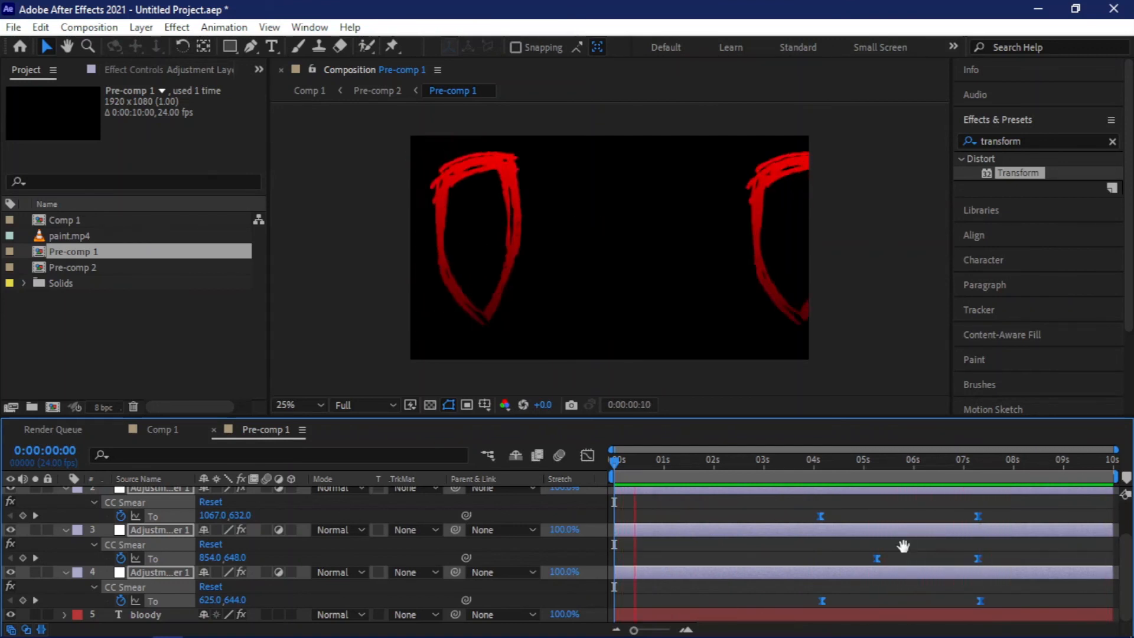
- Move the last CC Smear To keyframes of layers 3 and 1 to just before 8 s, and preview the slower drips
left_click(1002, 564)
left_click_drag(977, 558, 1007, 558)
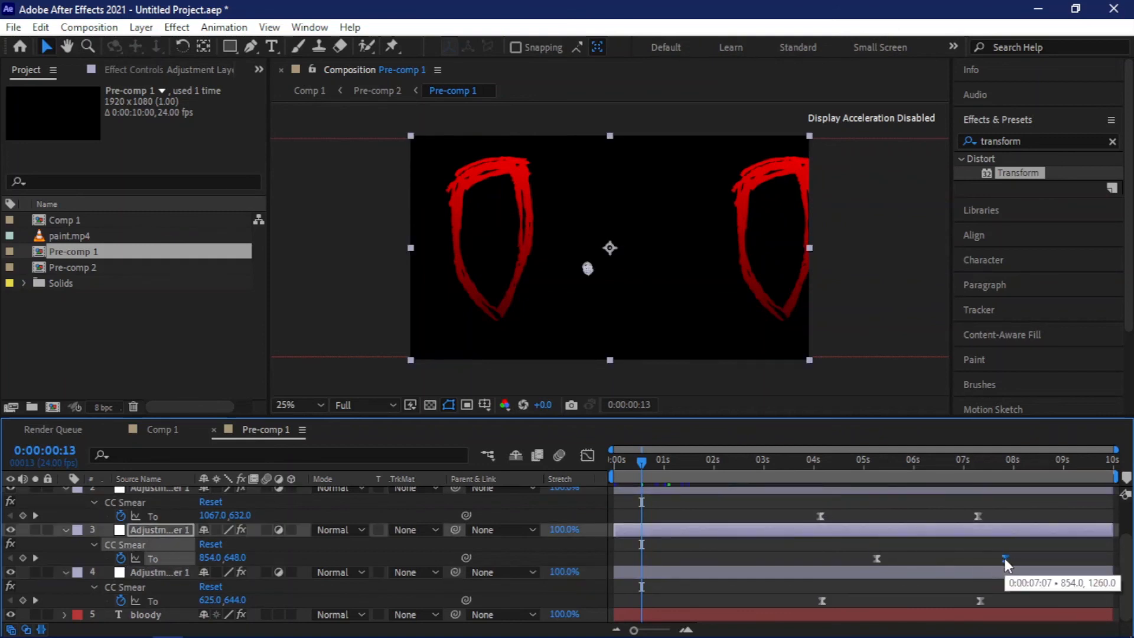
scroll(1022, 524, "up", 2)
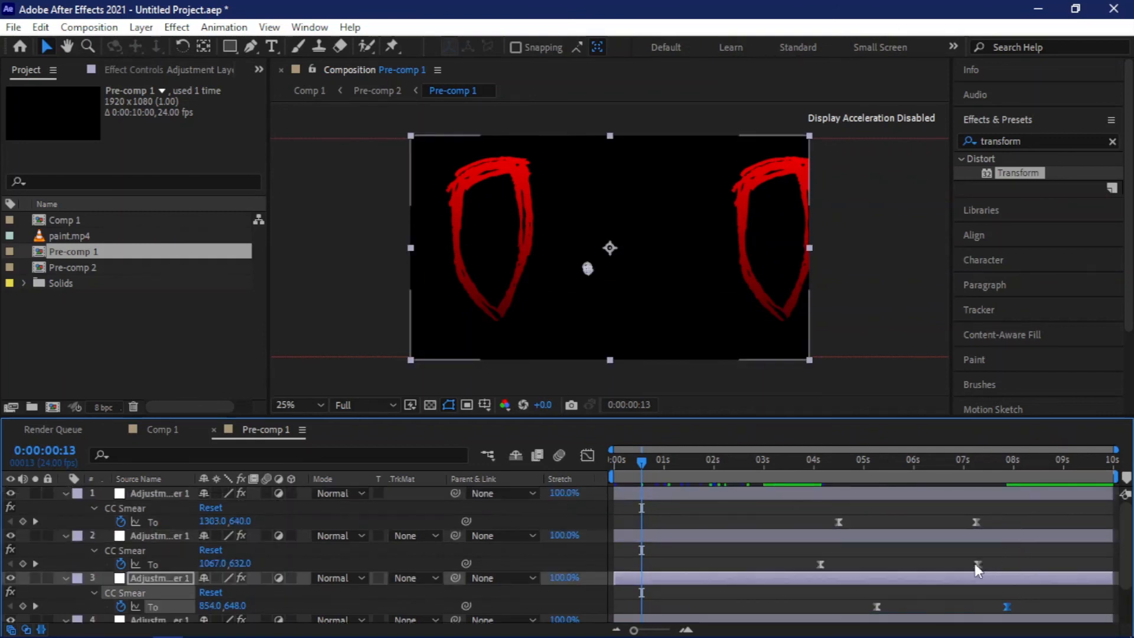
left_click_drag(981, 524, 1004, 522)
left_click_drag(806, 467, 668, 466)
key("space")
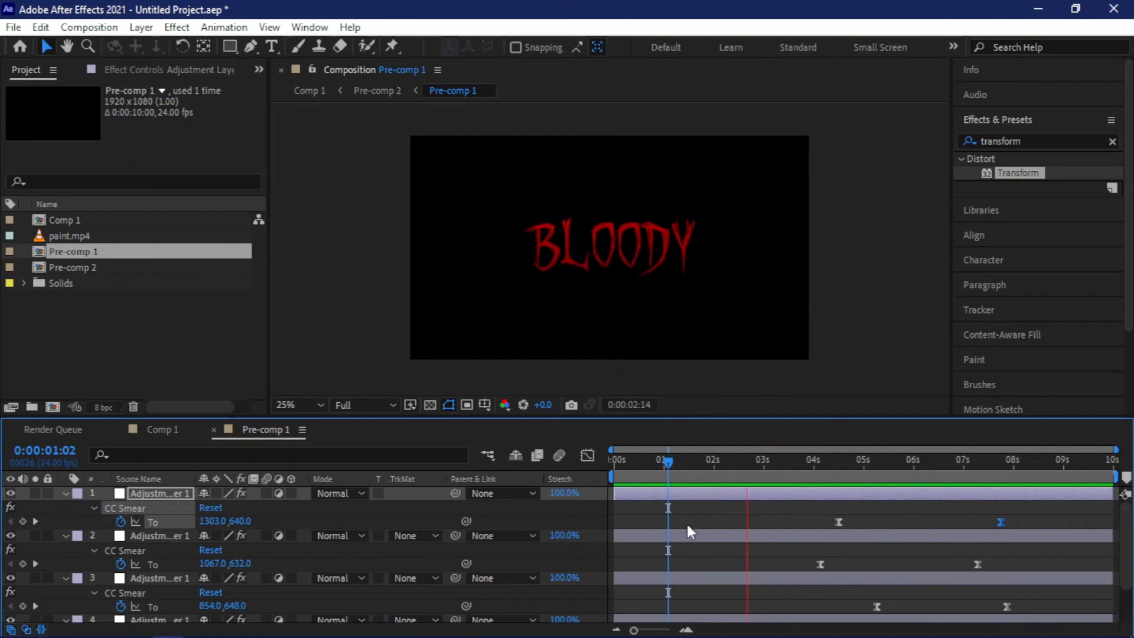
key("space")
- Return to Comp 1 and play the whole animation from the beginning
left_click(154, 430)
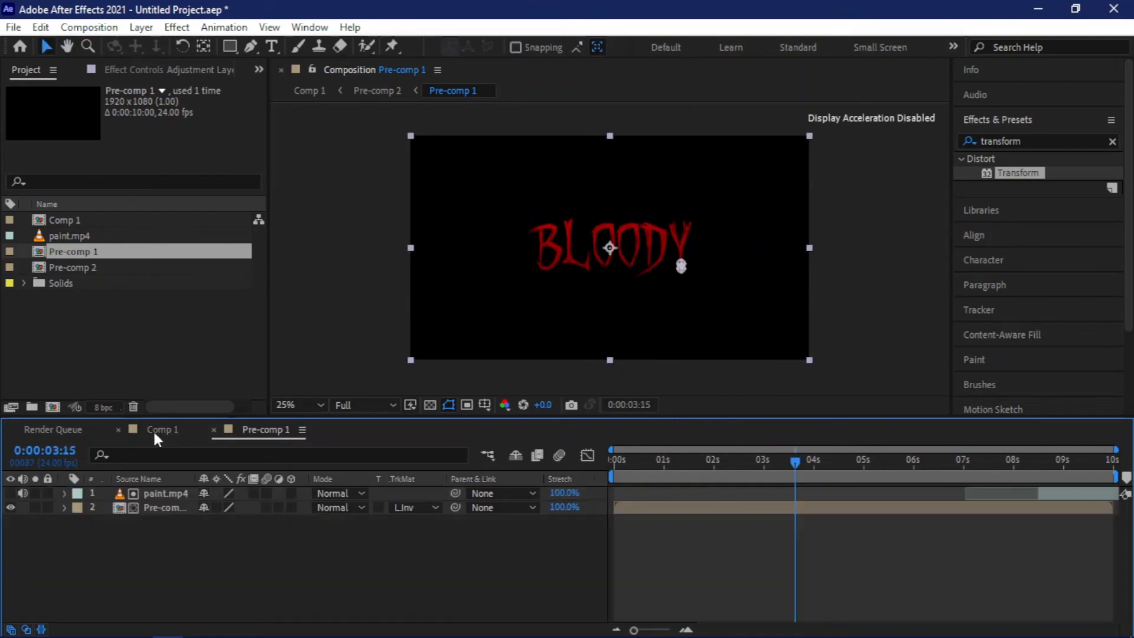
key("Home")
key("space")
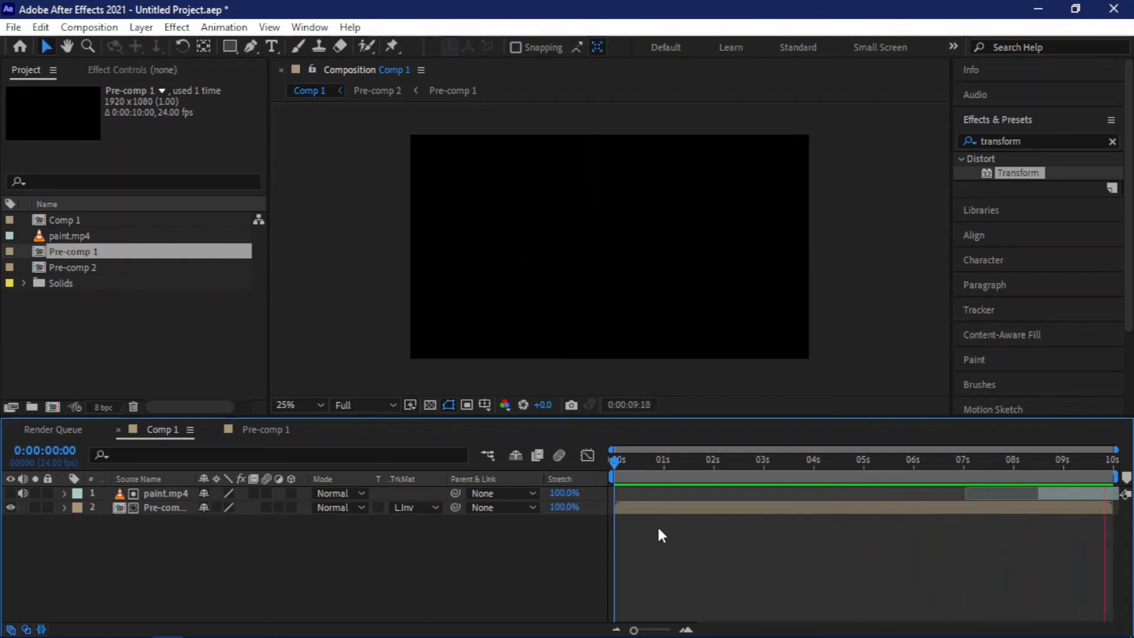
key("space")
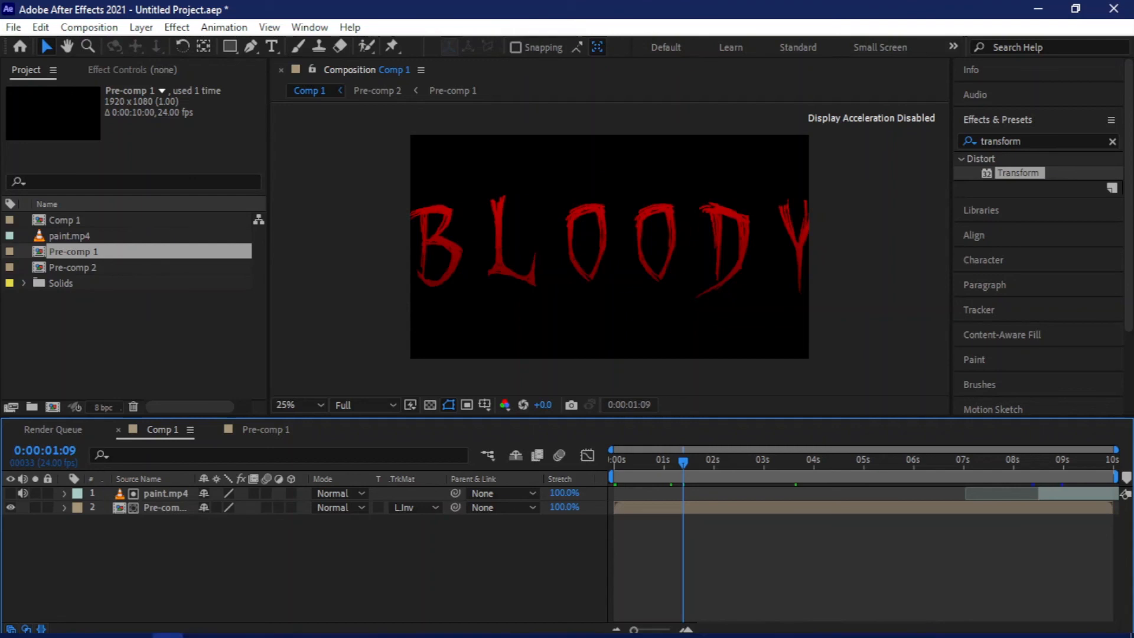
- Switch to File Explorer and add creepy song.mp4 from the project files folder to Comp 1
left_click(137, 627)
left_click(89, 549)
left_click_drag(188, 186, 405, 587)
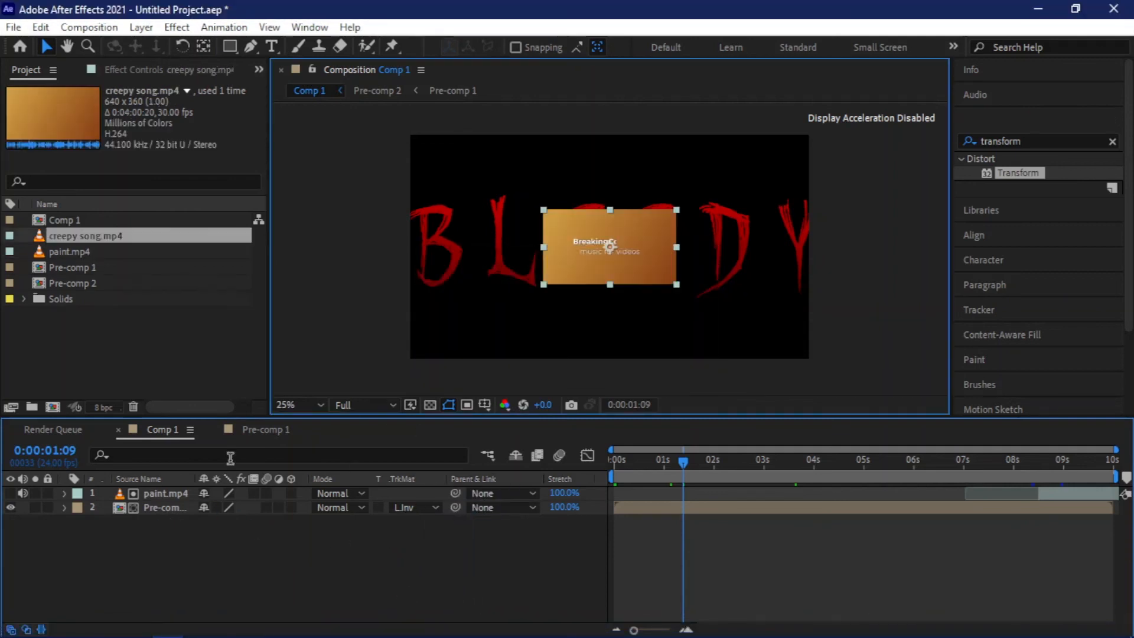
- Mute paint.mp4, and place creepy song.mp4 as the bottom layer with its video hidden
left_click(22, 506)
mouse_move(164, 494)
left_mouse_down()
mouse_move(157, 552)
mouse_move(168, 539)
left_mouse_up()
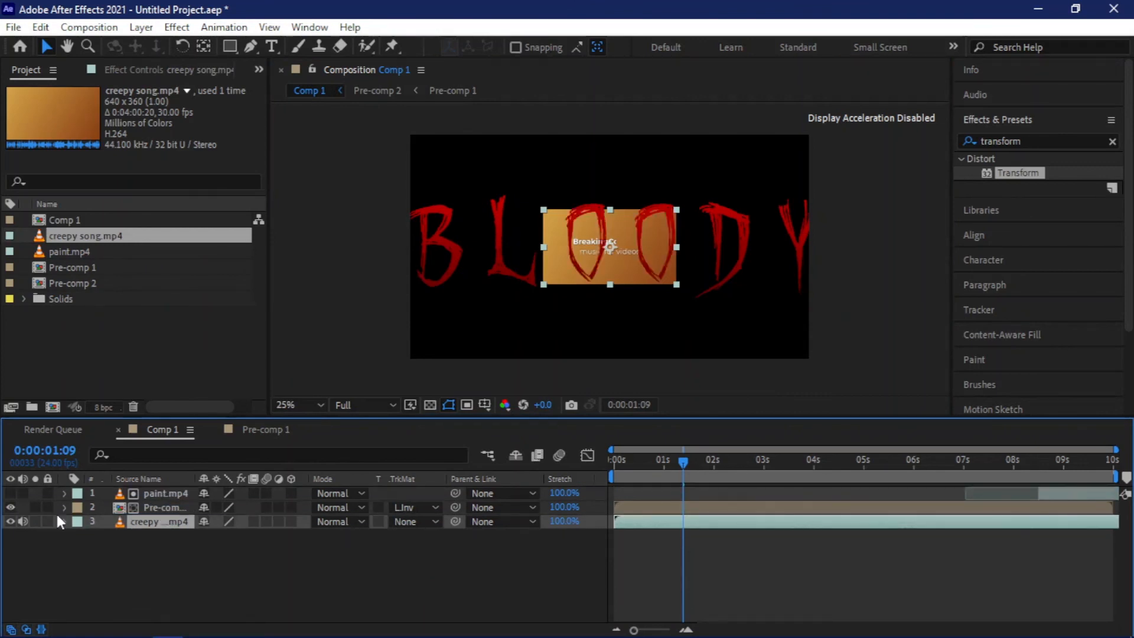
left_click(11, 518)
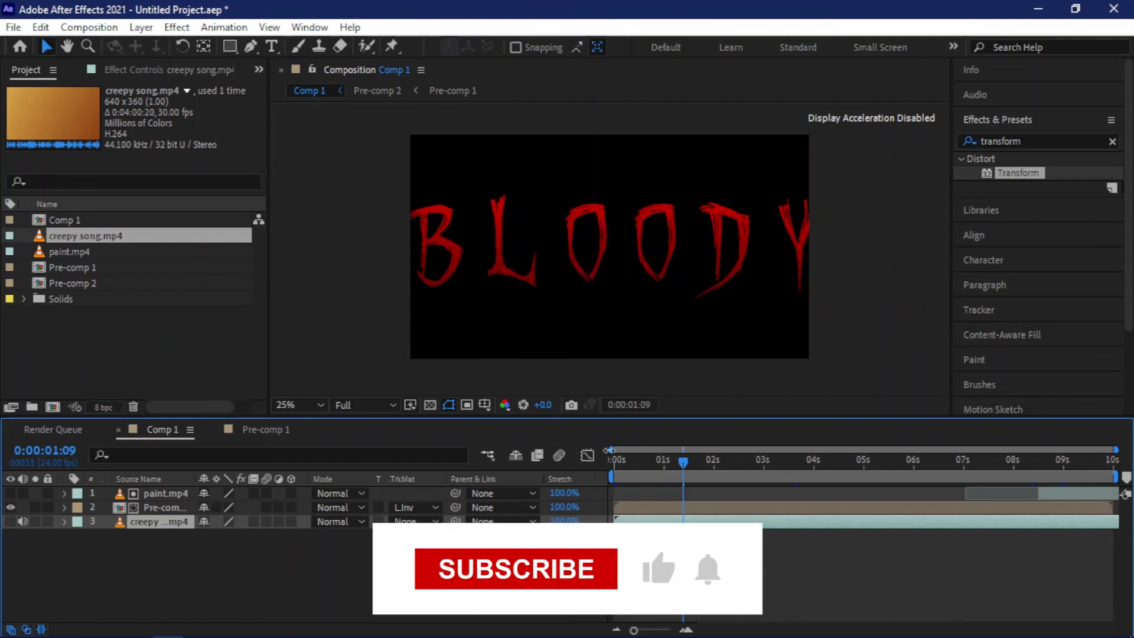
- Play Comp 1 from the start to check the title animation together with the music
left_click_drag(635, 467, 556, 471)
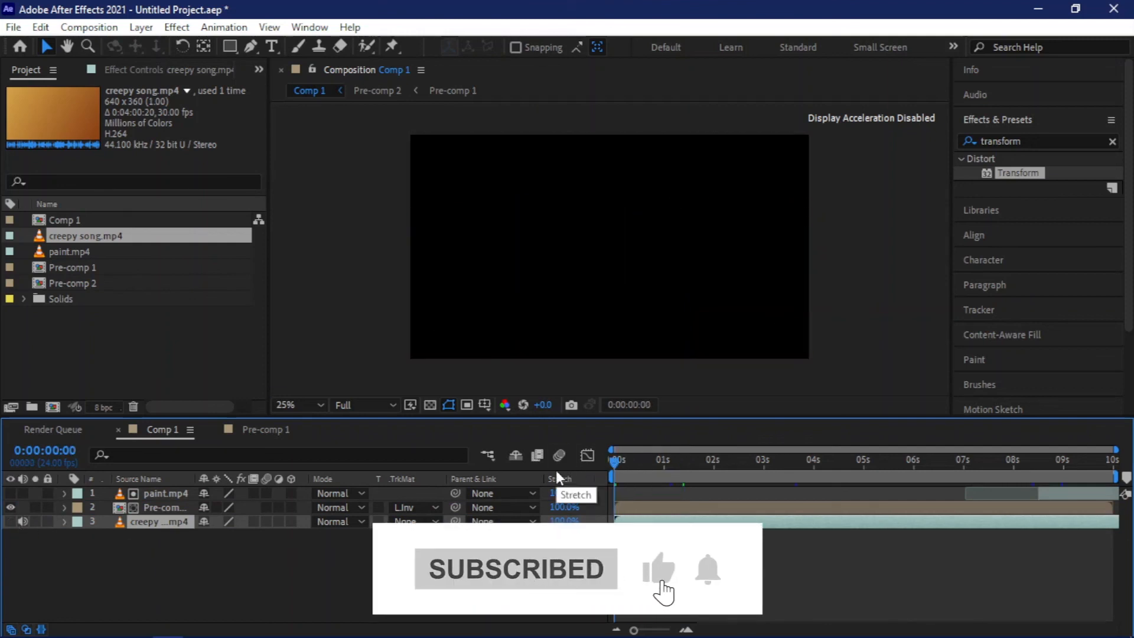
key("space")
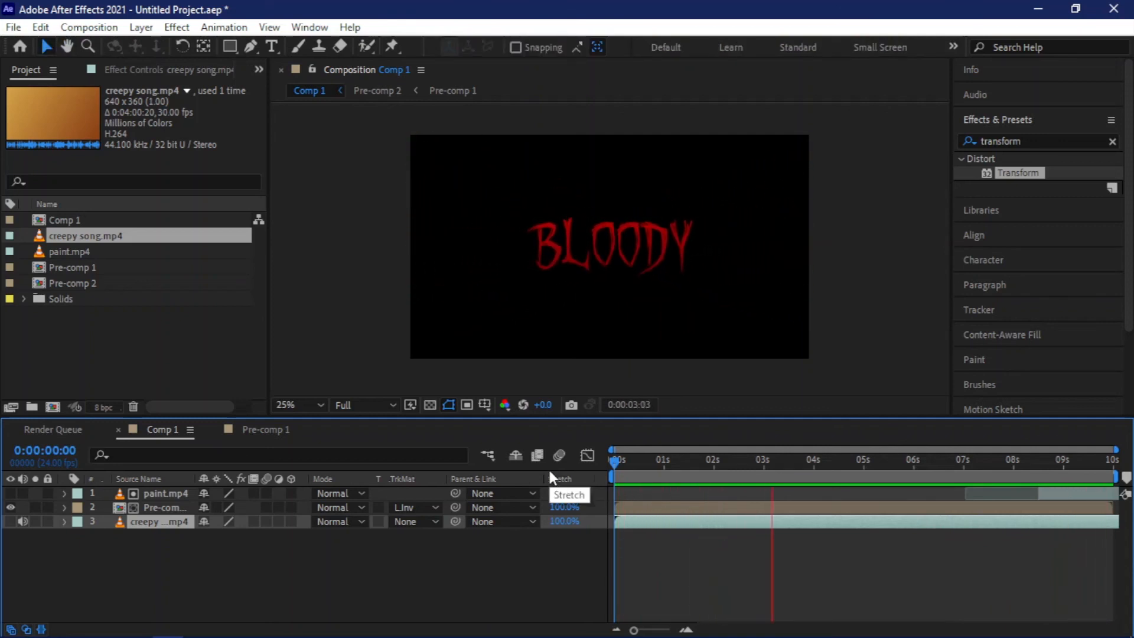
key("space")
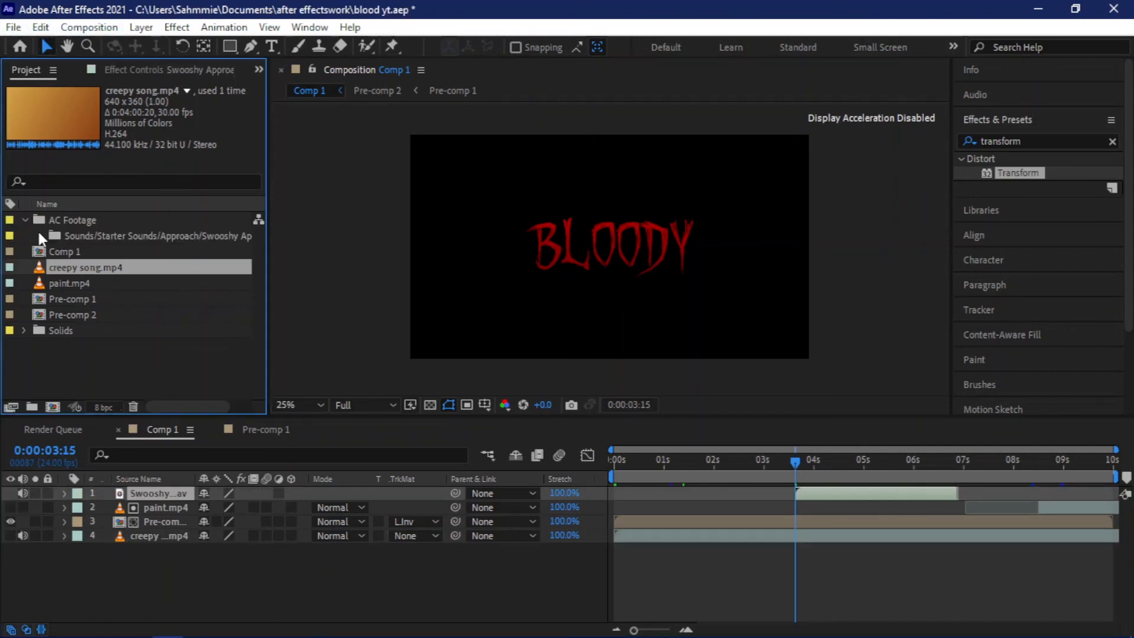
- Add Swooshy Approach 01.wav as the bottom layer of Comp 1, with its clip running from about 6.8 s to the end
left_click(38, 230)
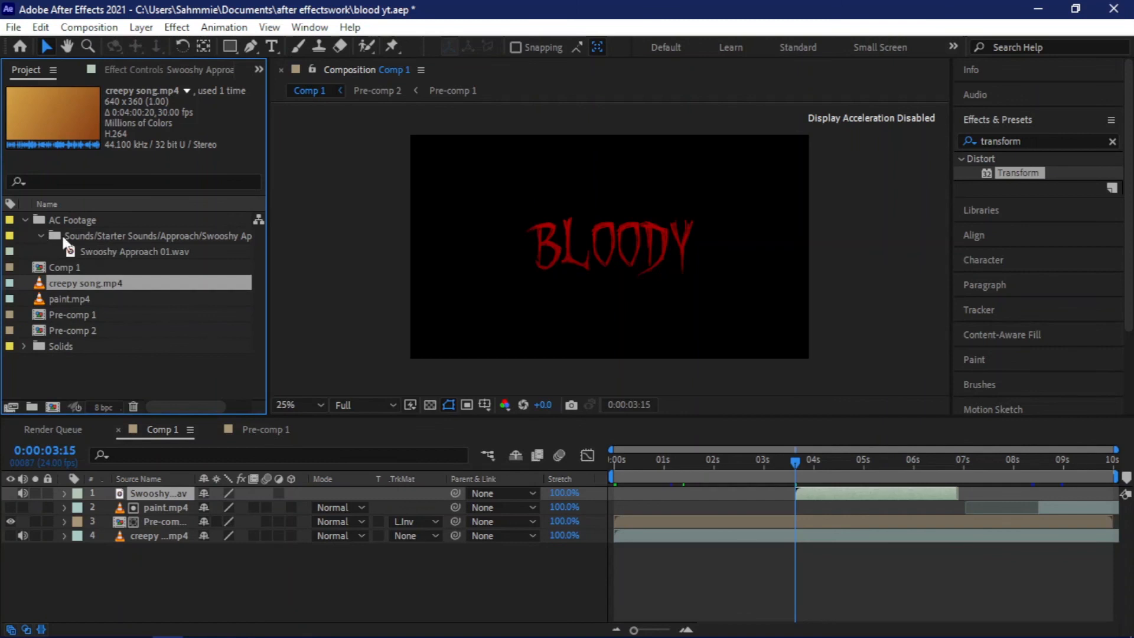
left_click_drag(118, 254, 250, 585)
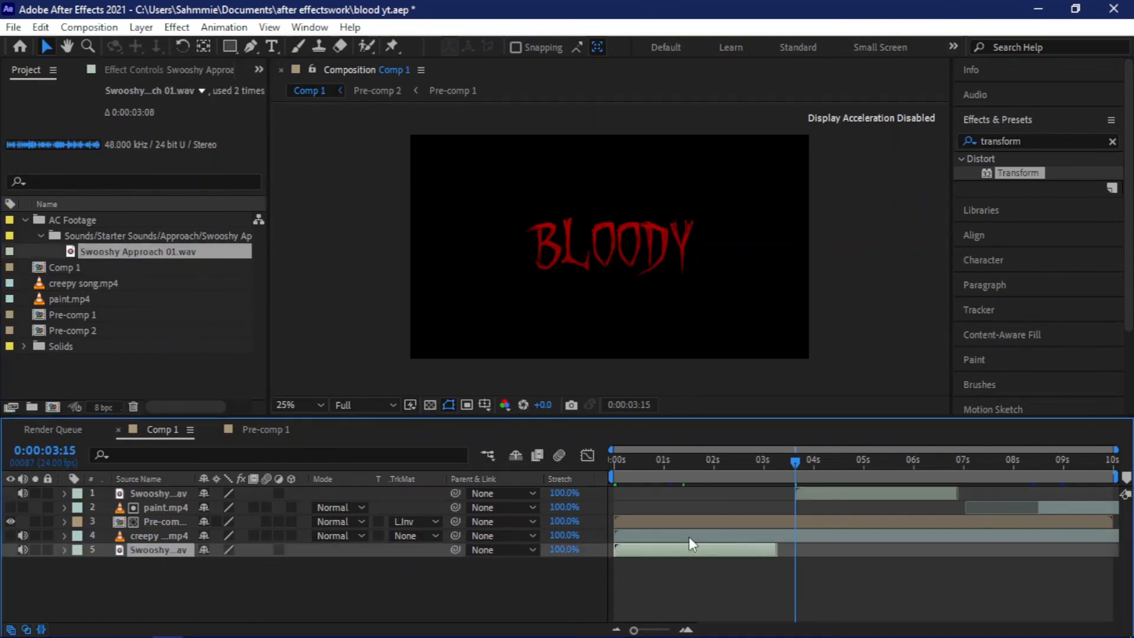
left_click_drag(686, 551, 977, 554)
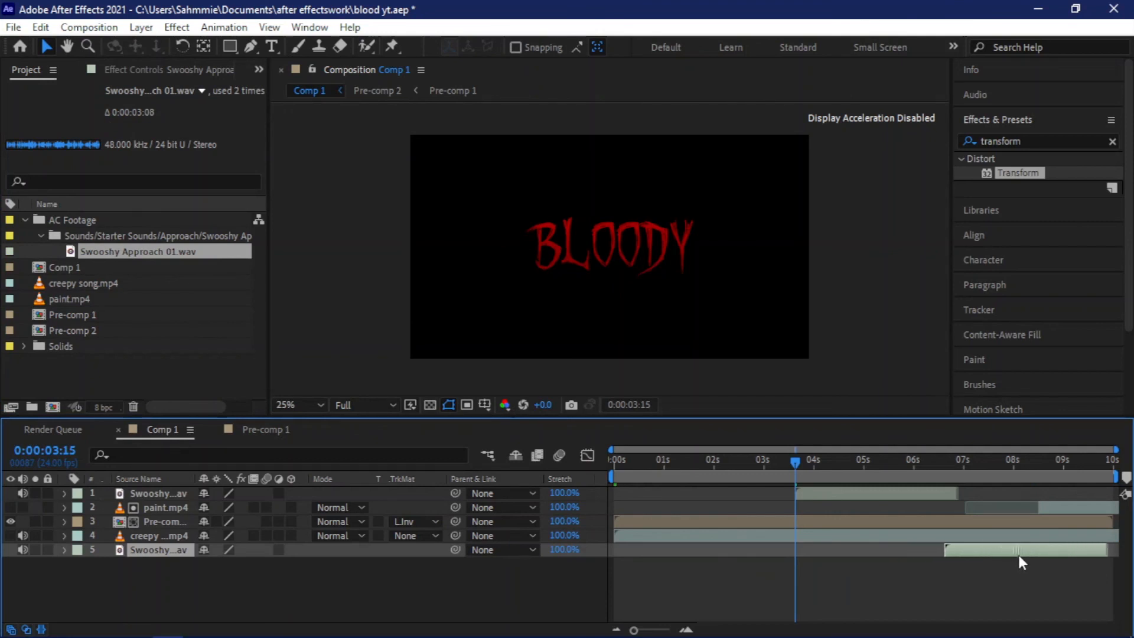
key("i")
- Delete the original Swooshy Approach layer that starts at 0:00:03:15, and return the playhead to the start of Comp 1
left_click(891, 495)
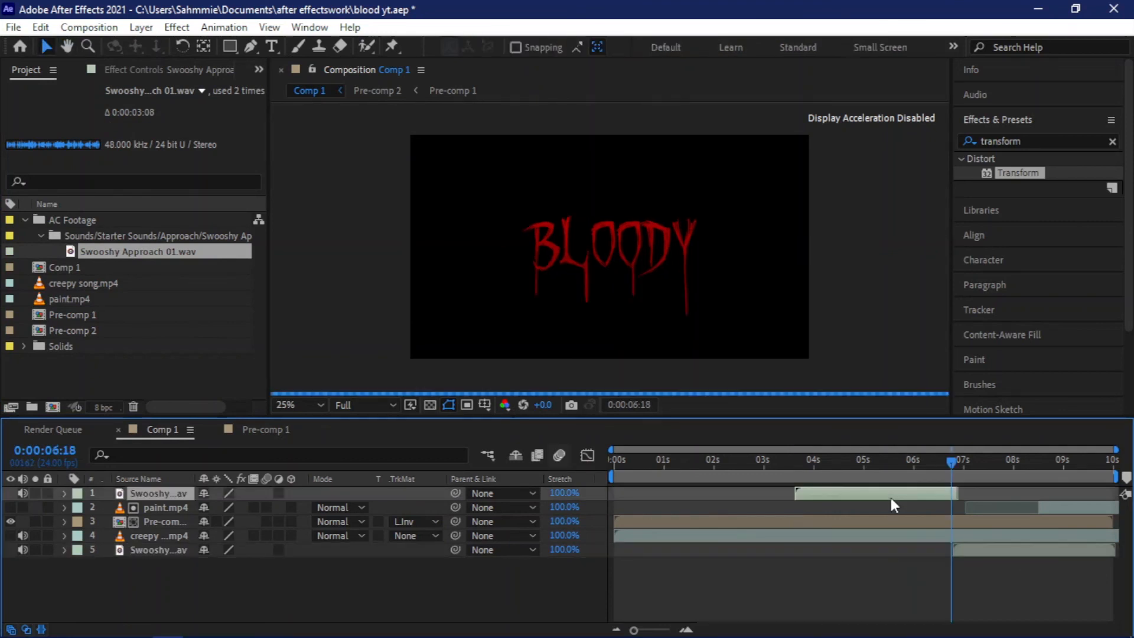
key("Delete")
left_click_drag(648, 465, 552, 465)
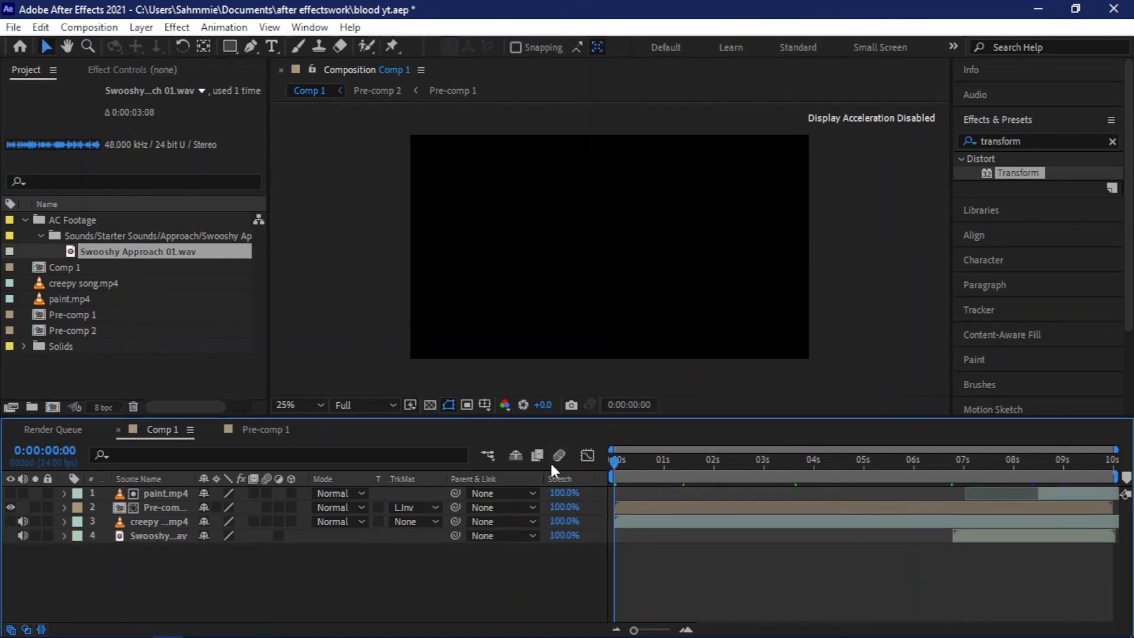